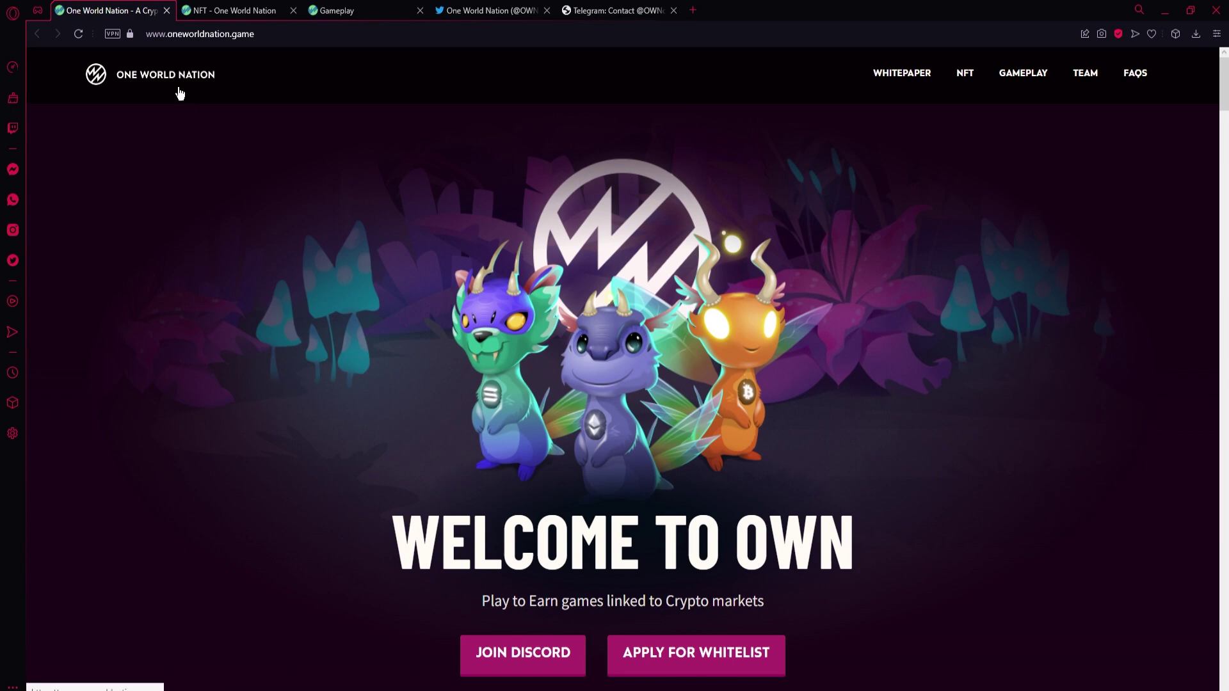
scroll(270, 267, down, 3)
scroll(270, 266, down, 5)
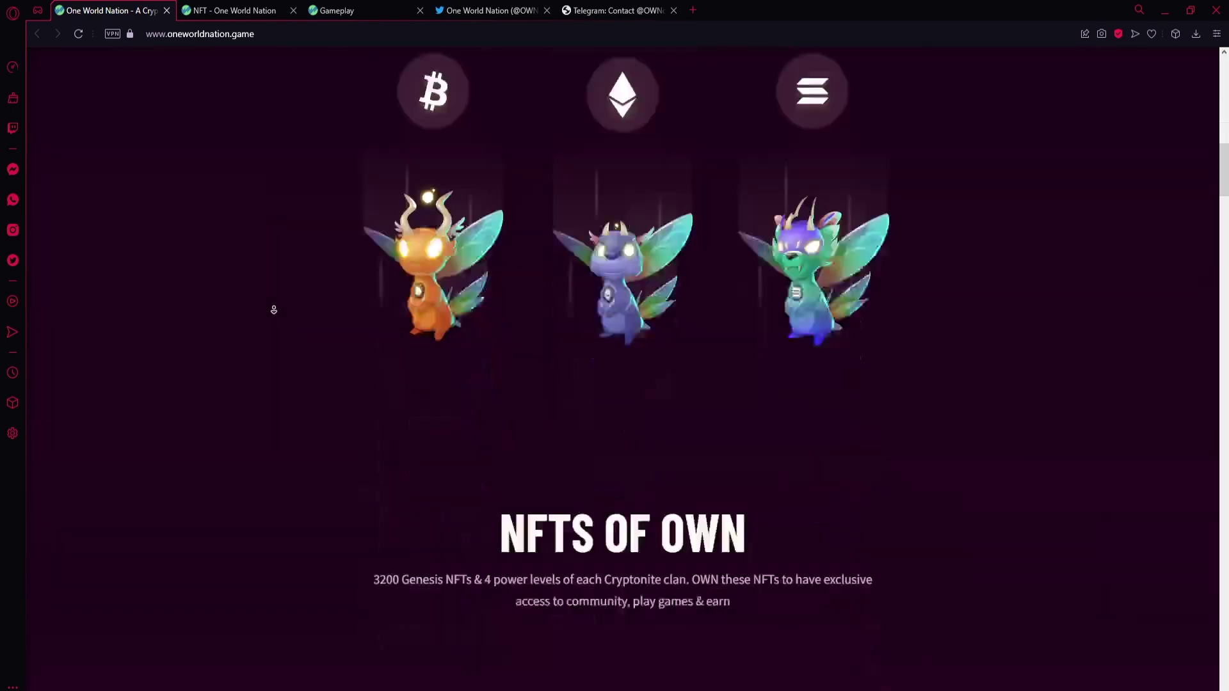
scroll(271, 310, down, 4)
scroll(274, 557, up, 4)
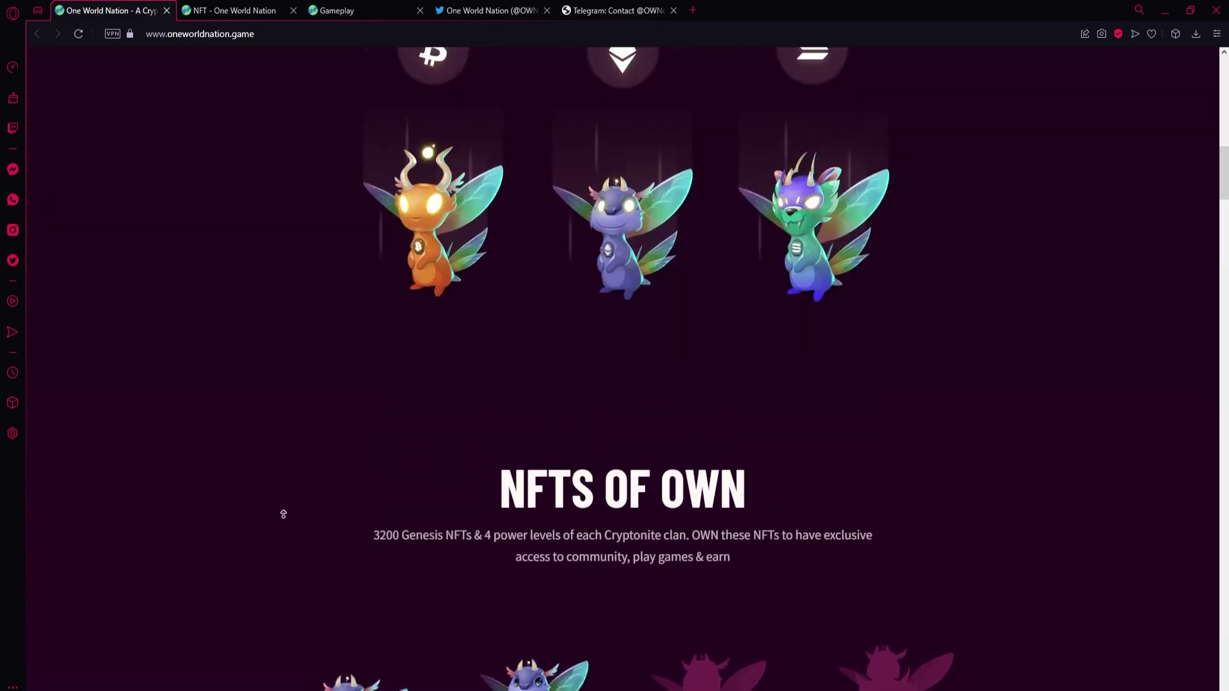
scroll(279, 508, up, 4)
scroll(279, 508, up, 4)
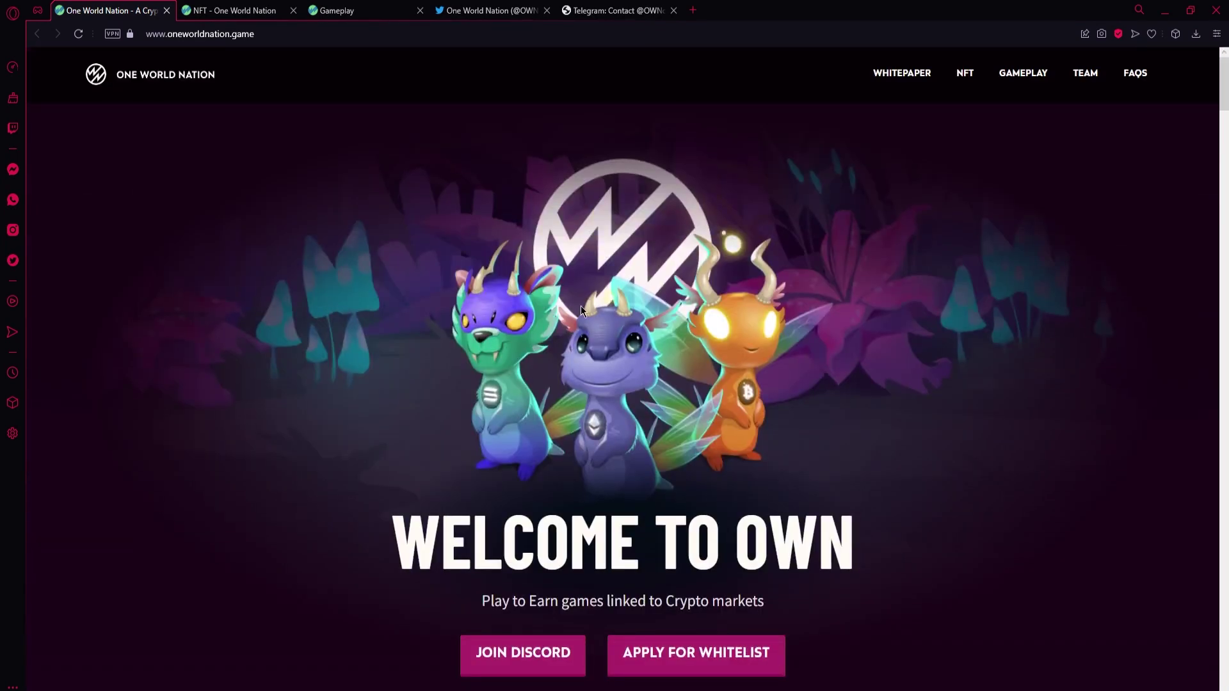
Step: Switch to the One World Nation Twitter profile and browse its tweets
click(490, 10)
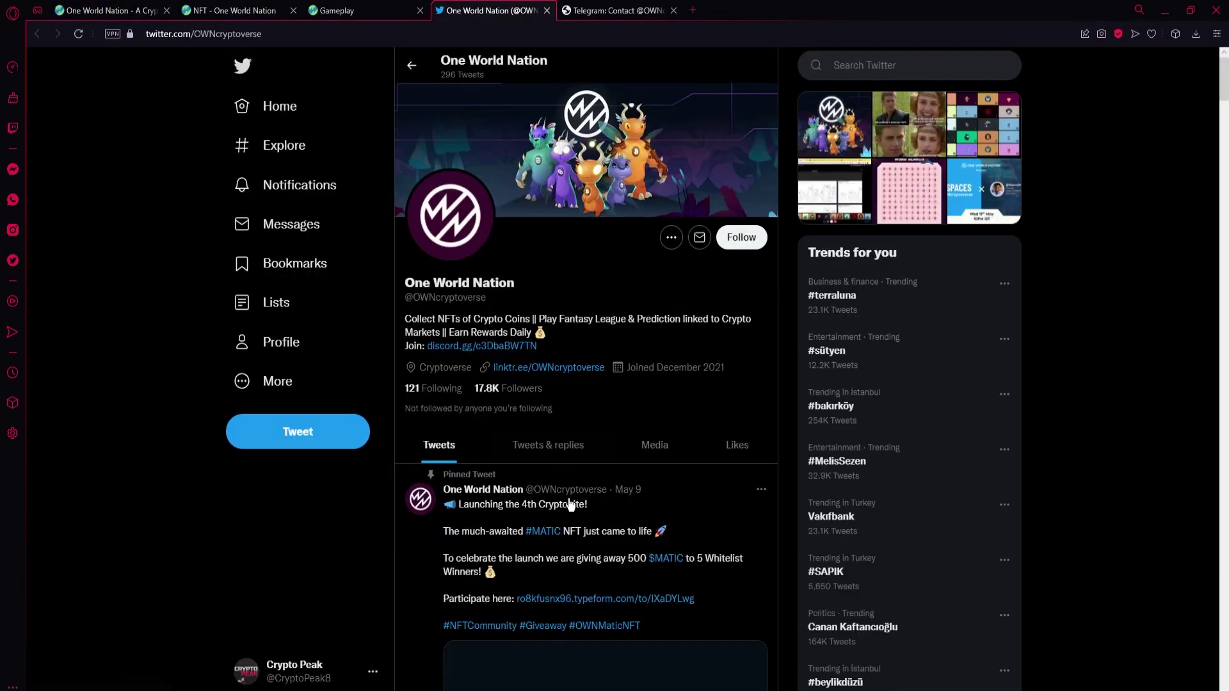
scroll(576, 461, down, 1)
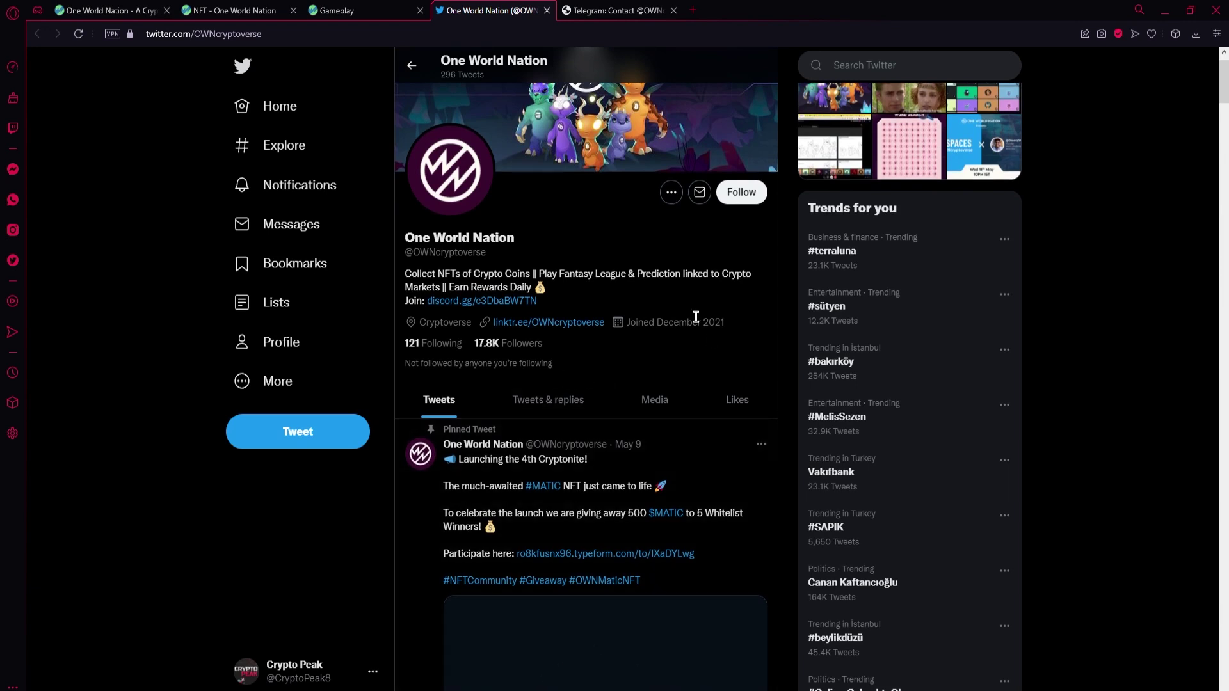
scroll(683, 317, down, 2)
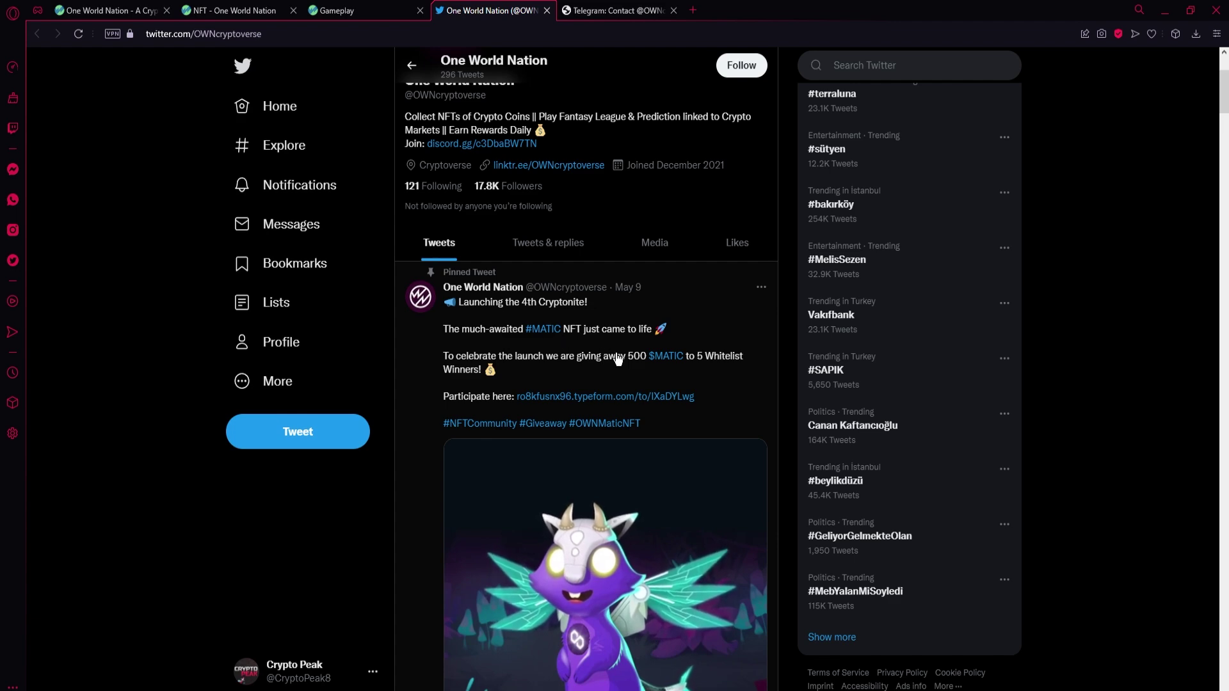
scroll(562, 343, down, 2)
scroll(548, 378, down, 2)
scroll(445, 441, down, 3)
scroll(413, 499, down, 2)
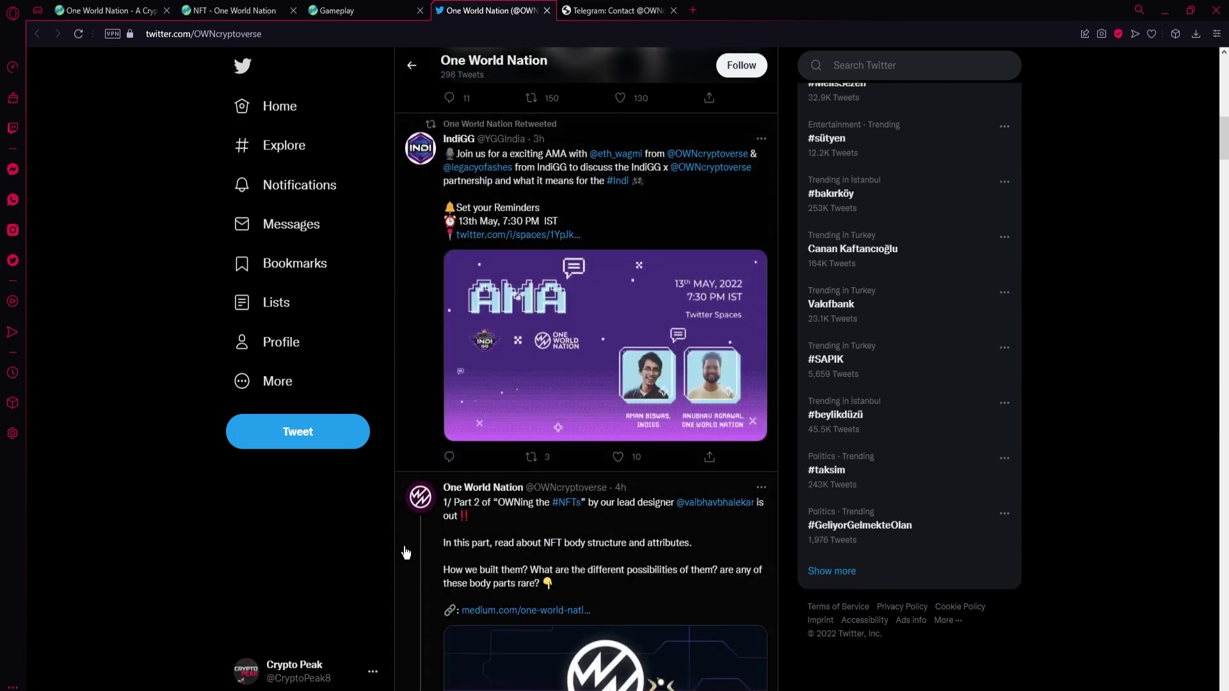
scroll(576, 384, up, 5)
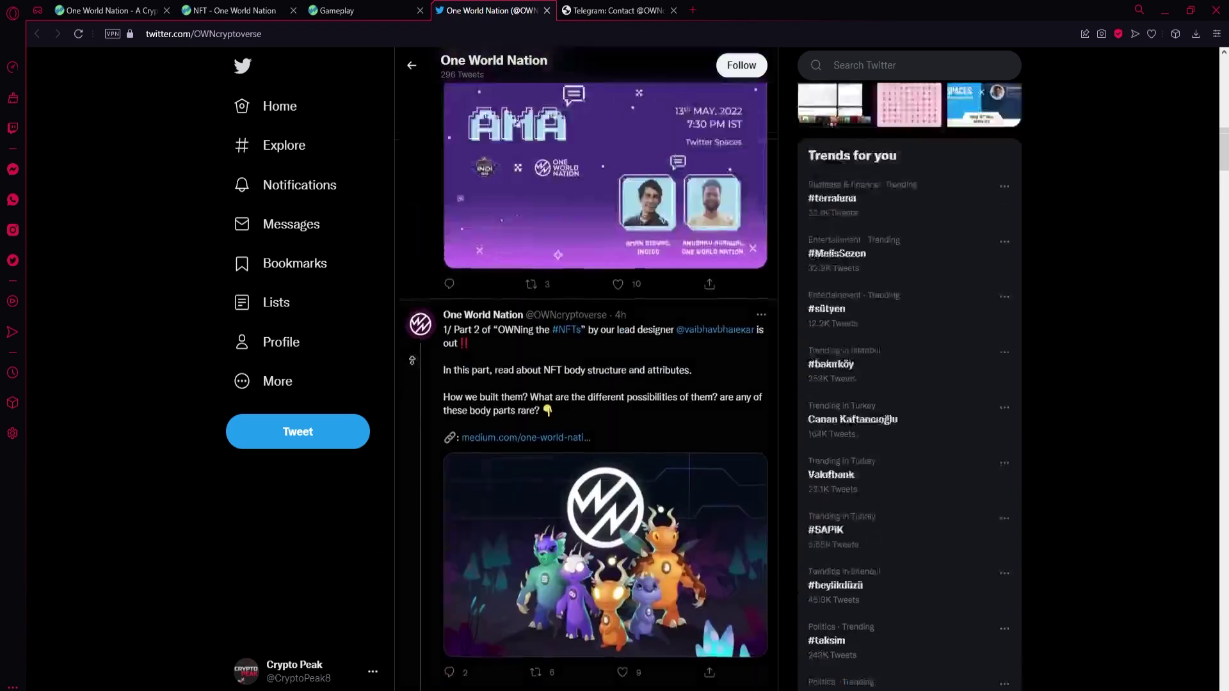
scroll(749, 250, up, 4)
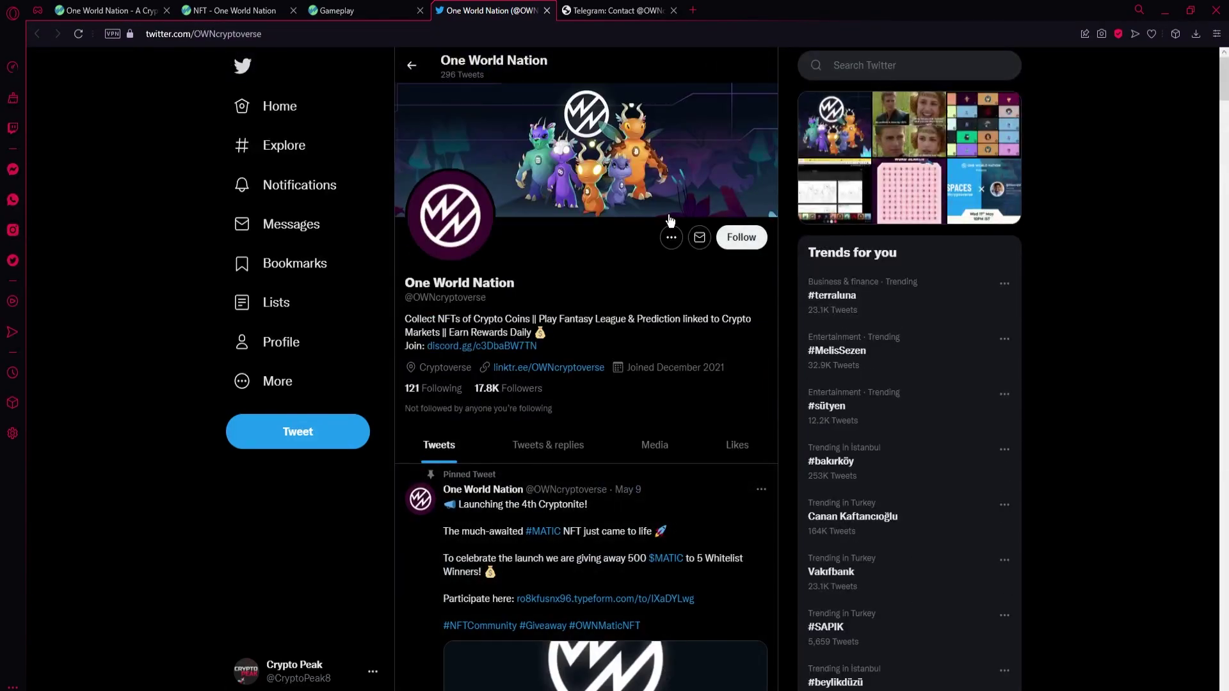
Step: Close the Twitter profile to reveal the OWN Community Telegram page with 2,007 members
click(616, 7)
click(546, 10)
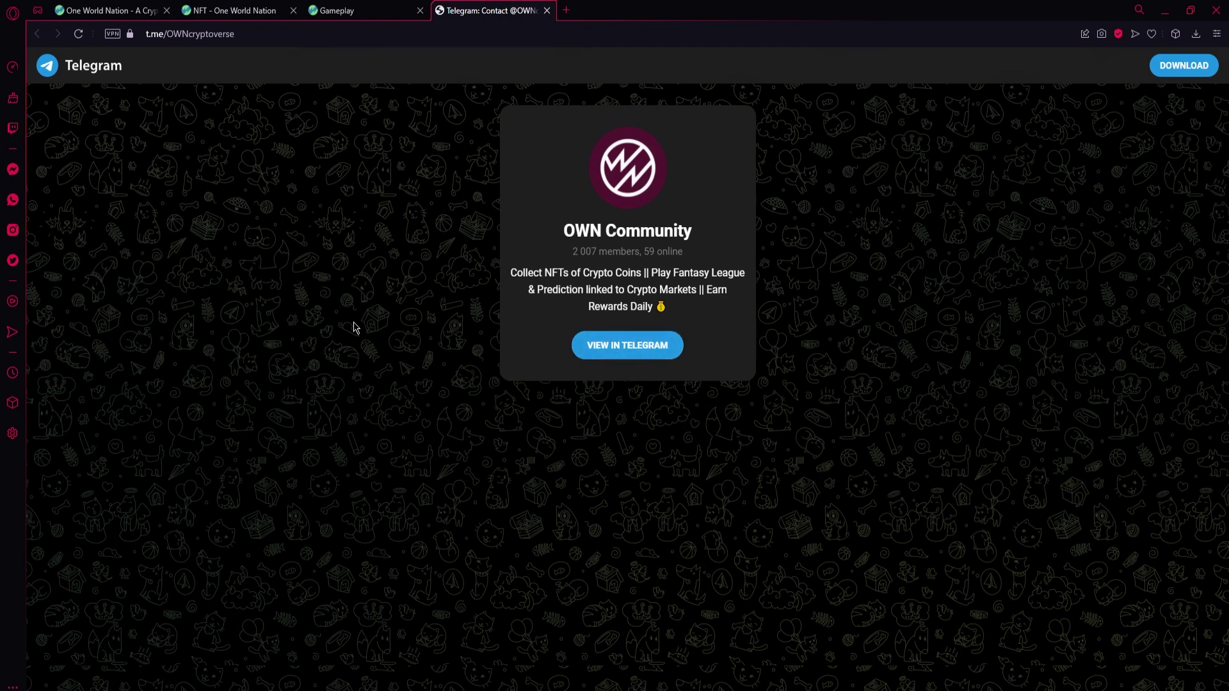
Step: Close the Telegram page and open APPLY FOR WHITELIST in a background tab
key(ctrl+w)
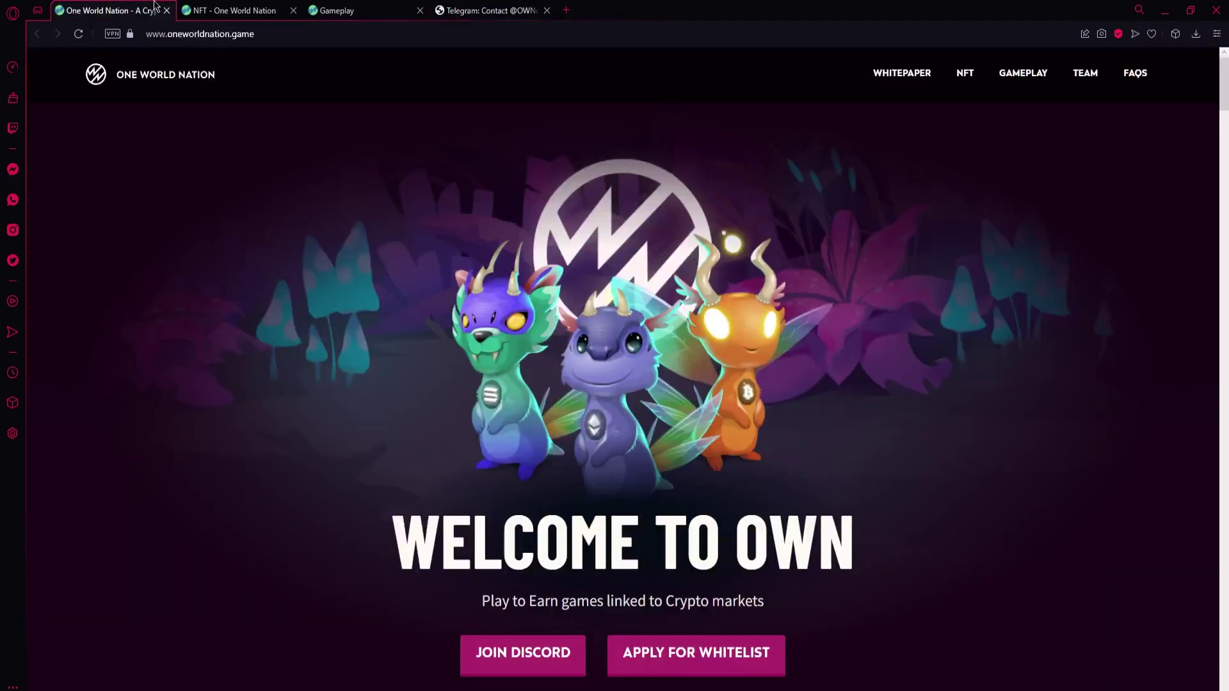
scroll(589, 347, down, 1)
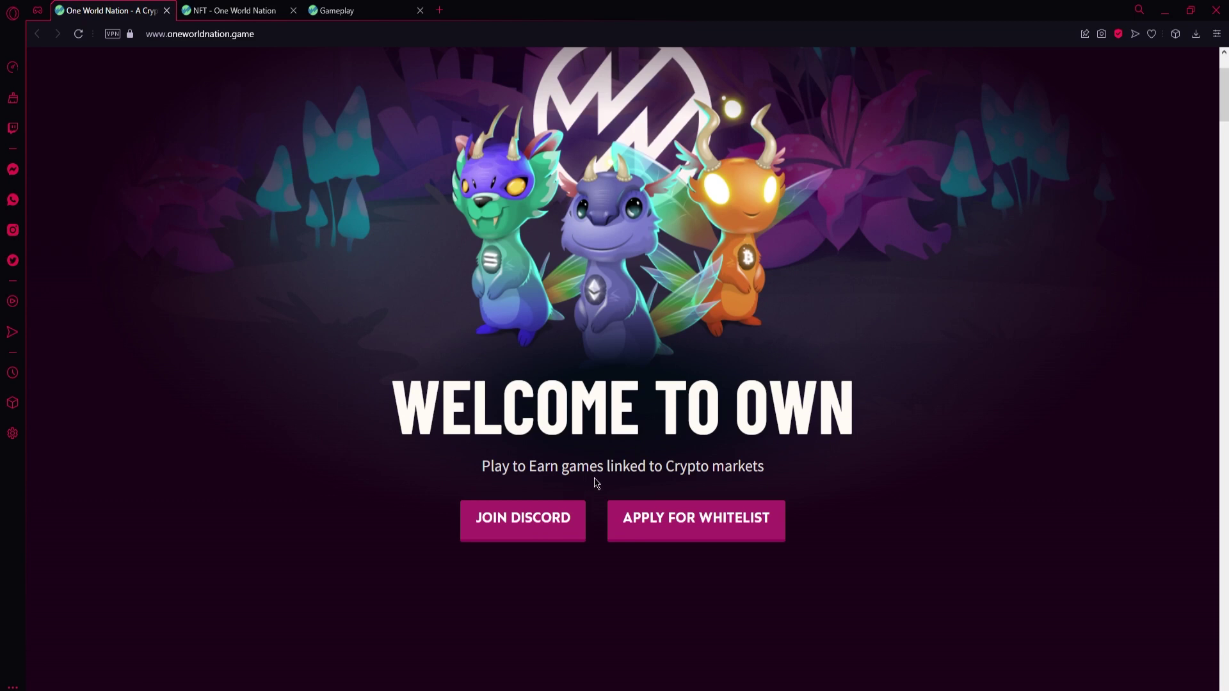
scroll(701, 469, down, 1)
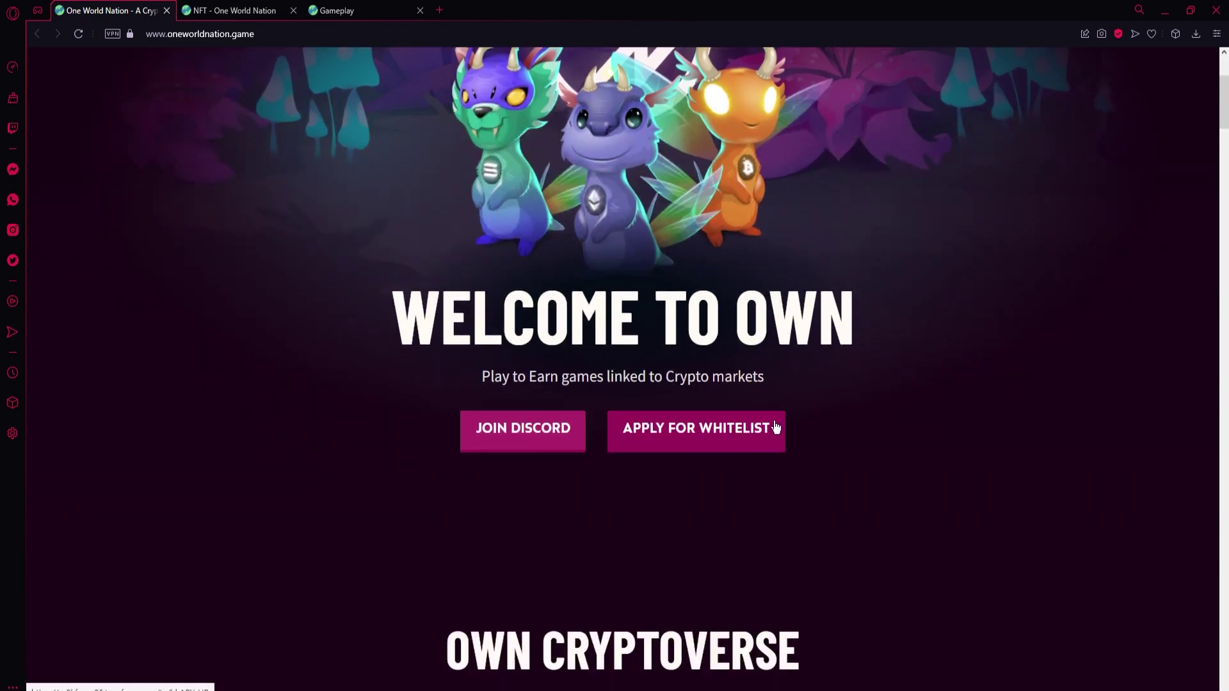
middle_click(762, 429)
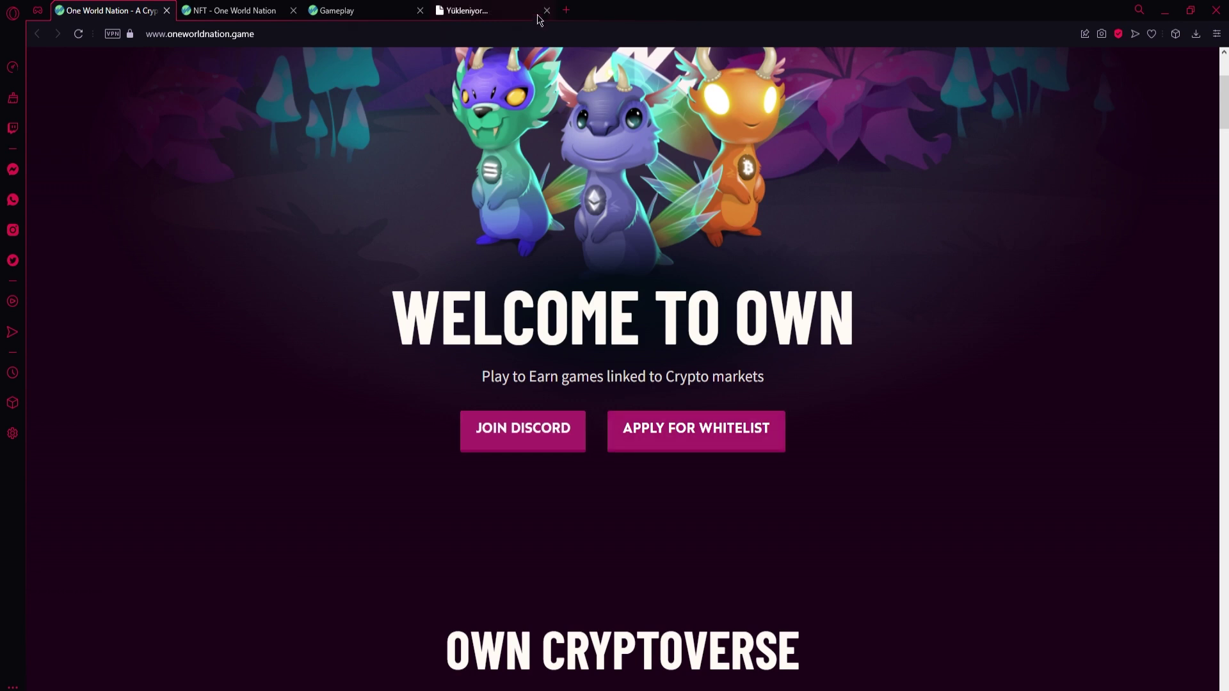
Step: Step through the whitelist private sale form to its email question, then close it
click(477, 9)
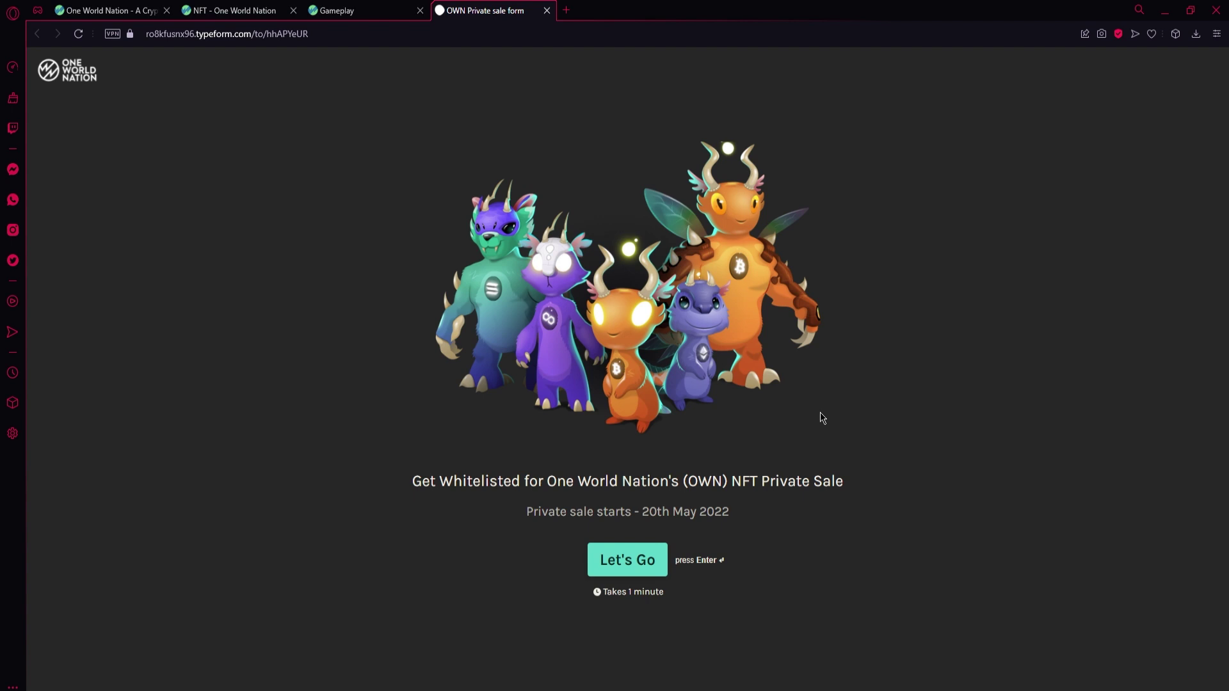
key(Return)
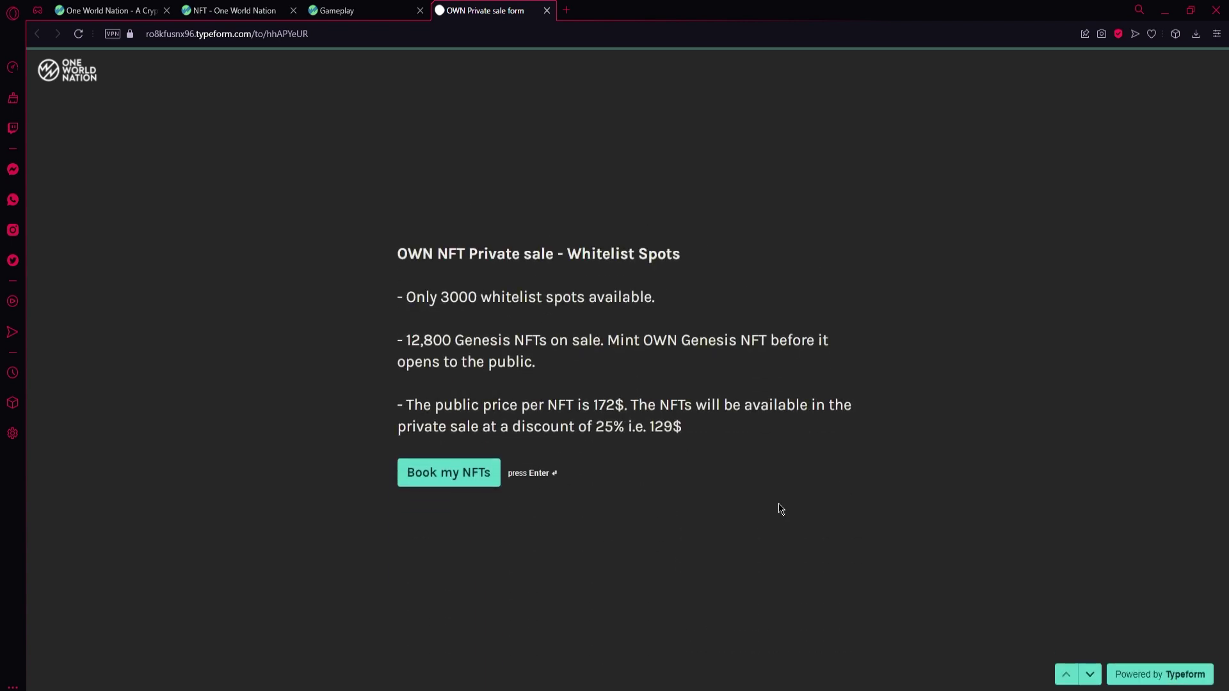
key(Return)
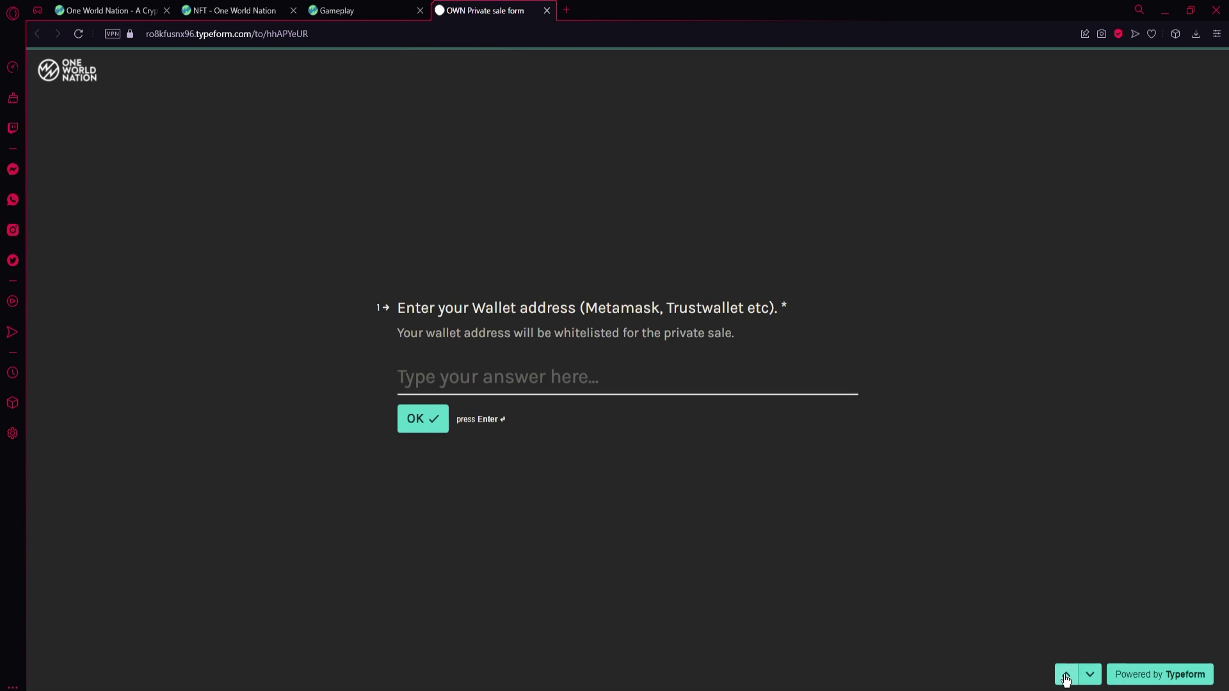
click(1089, 677)
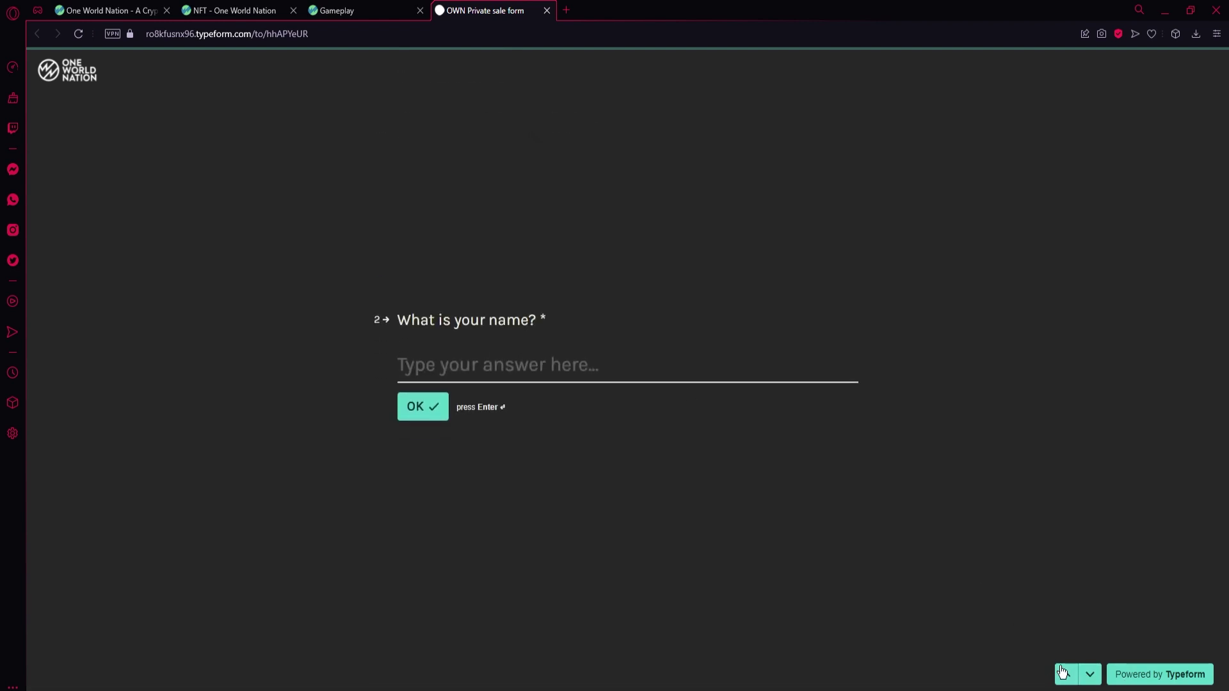
click(1090, 676)
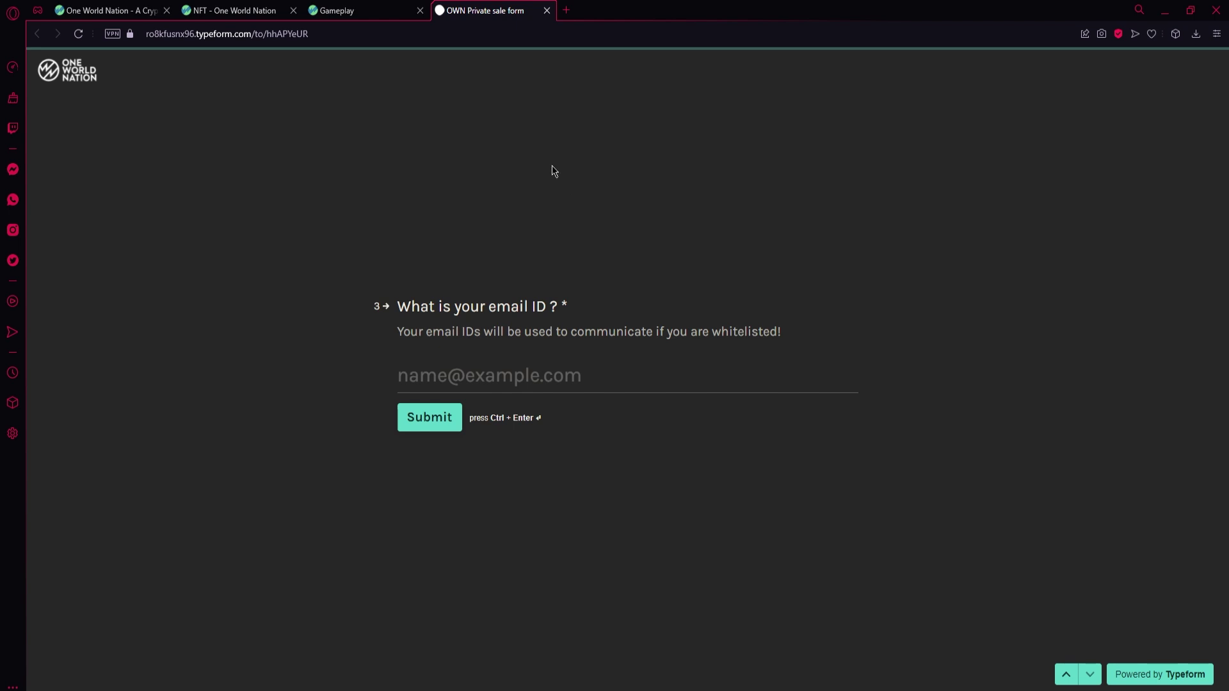
click(547, 10)
scroll(710, 467, down, 3)
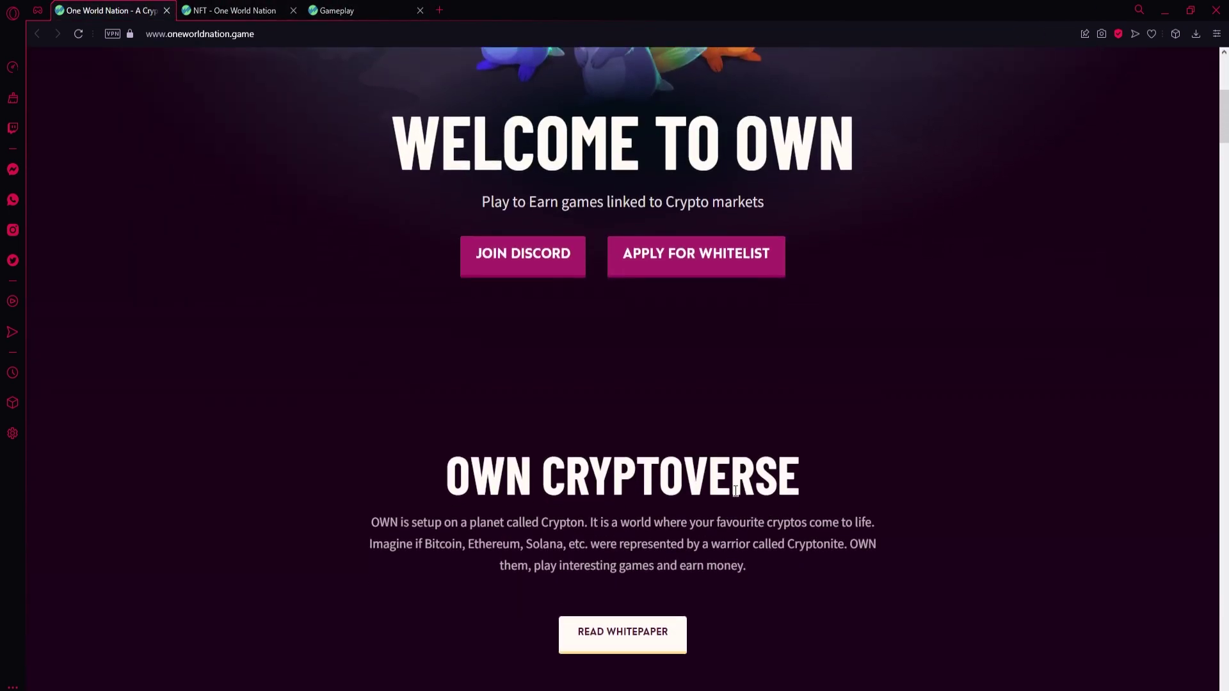
scroll(904, 316, down, 1)
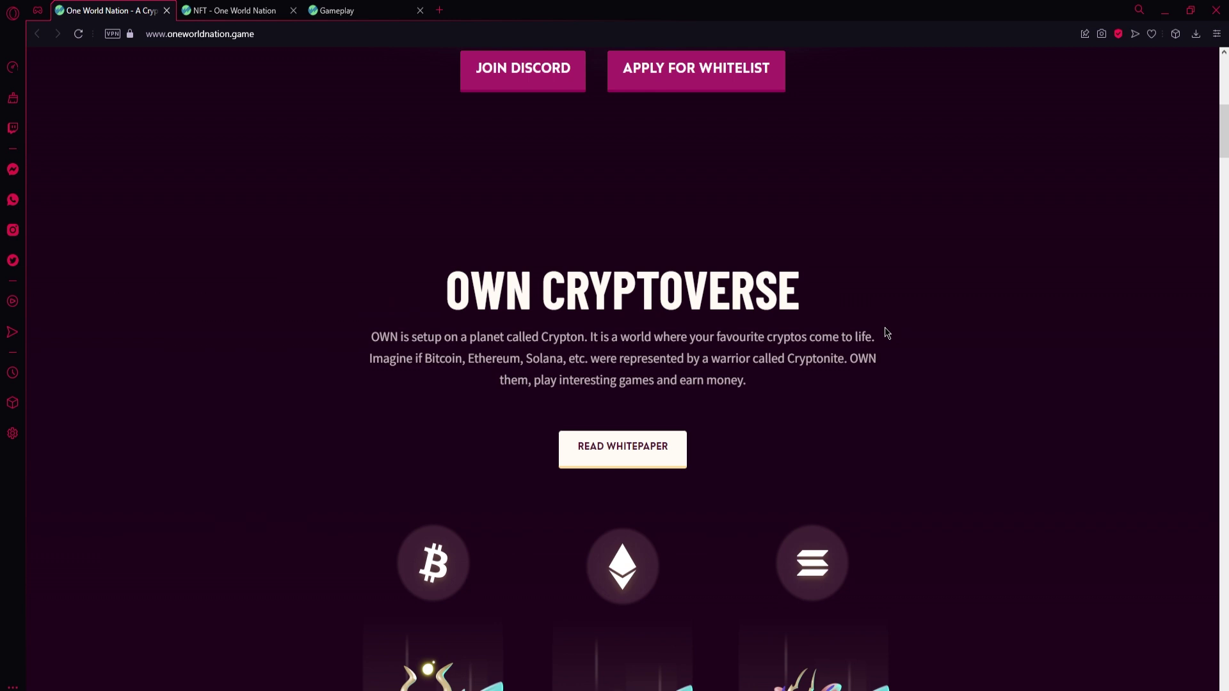
scroll(691, 422, down, 2)
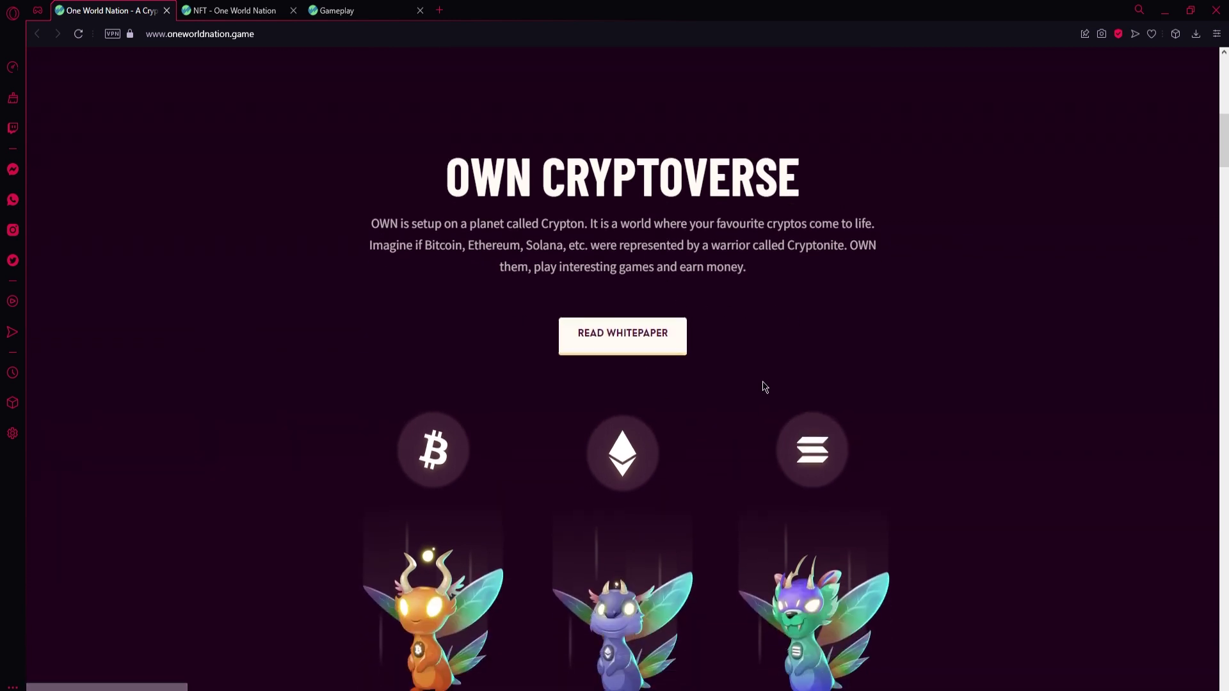
scroll(436, 356, down, 1)
scroll(435, 356, down, 3)
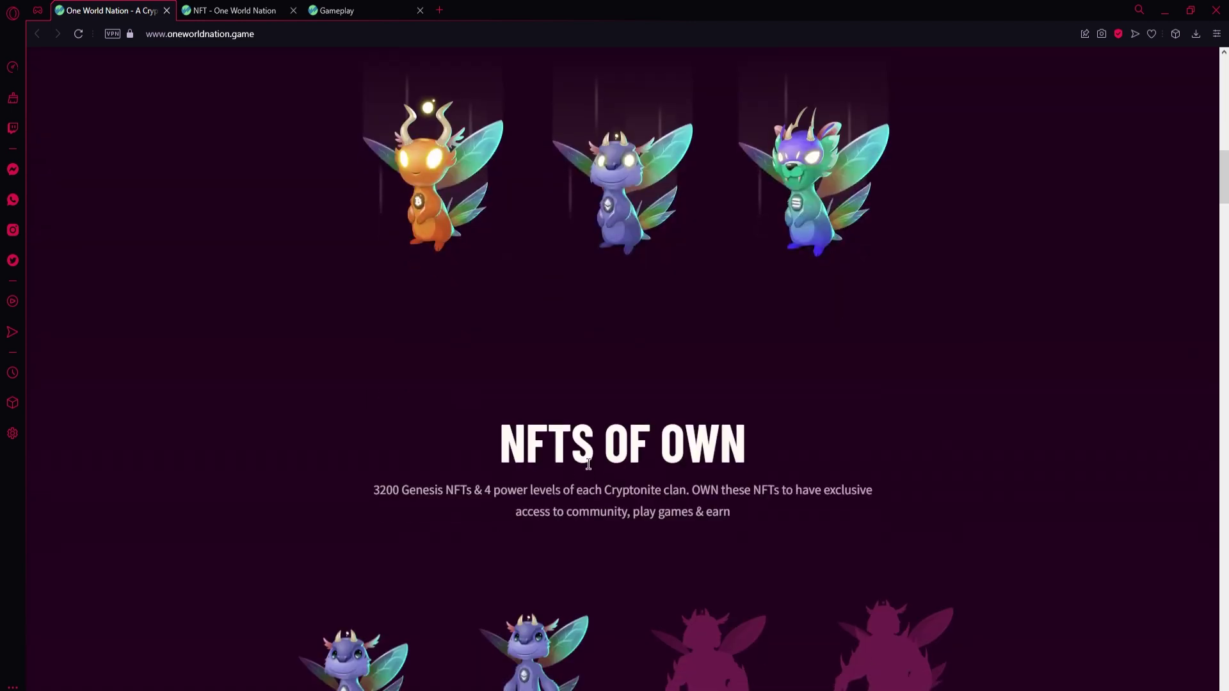
scroll(689, 349, down, 2)
scroll(672, 347, down, 2)
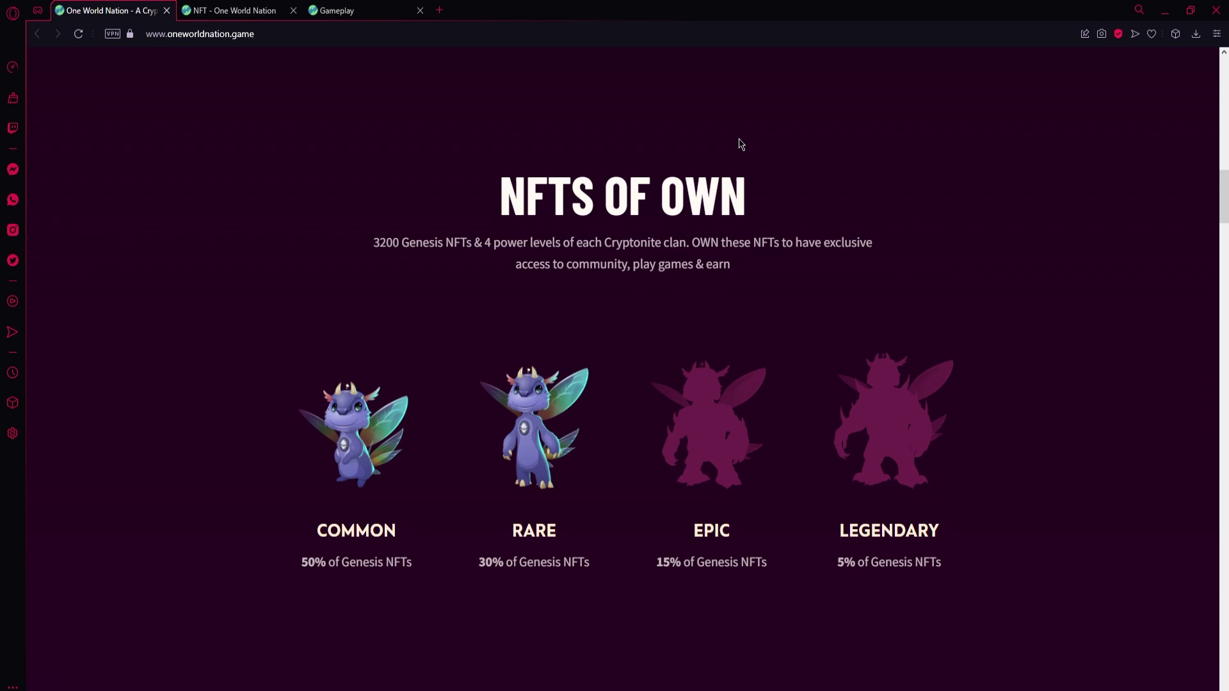
scroll(621, 222, down, 1)
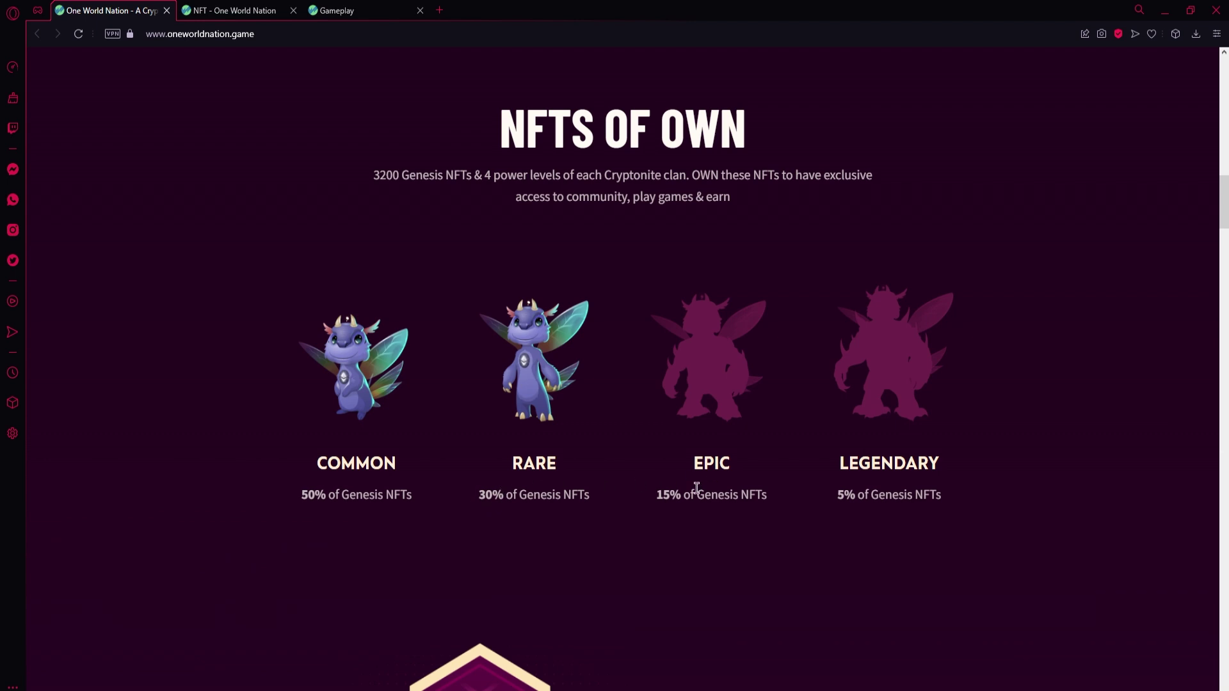
scroll(826, 509, down, 2)
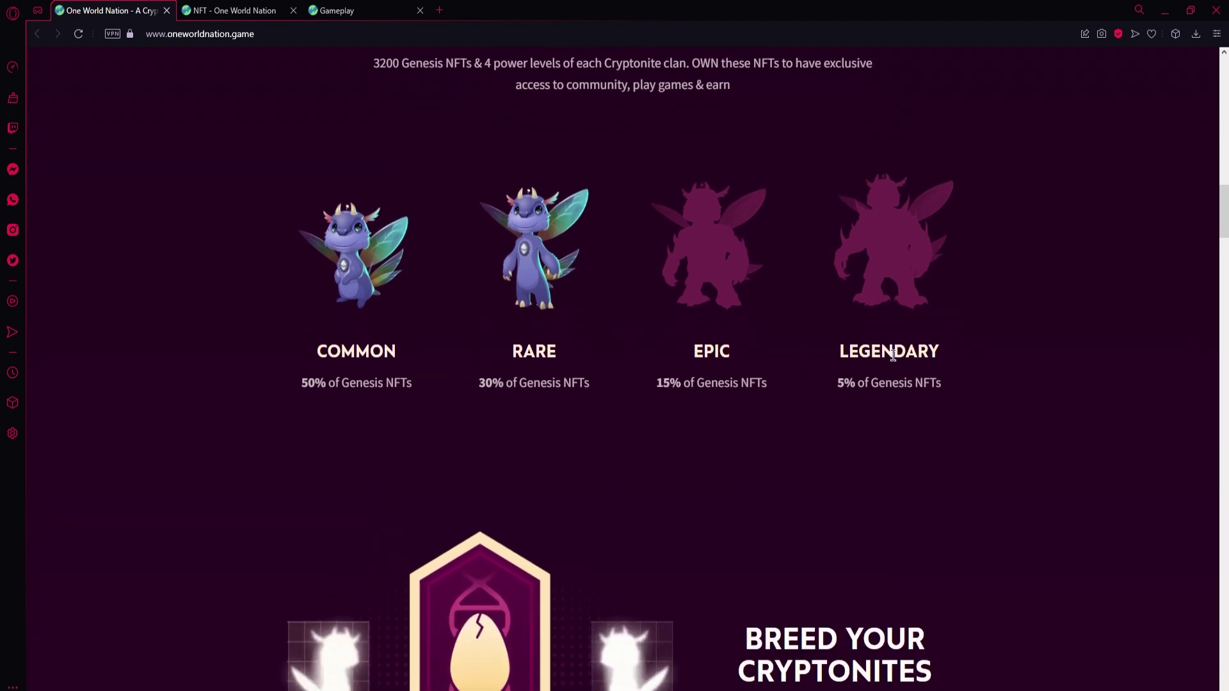
scroll(903, 422, down, 2)
scroll(900, 417, down, 1)
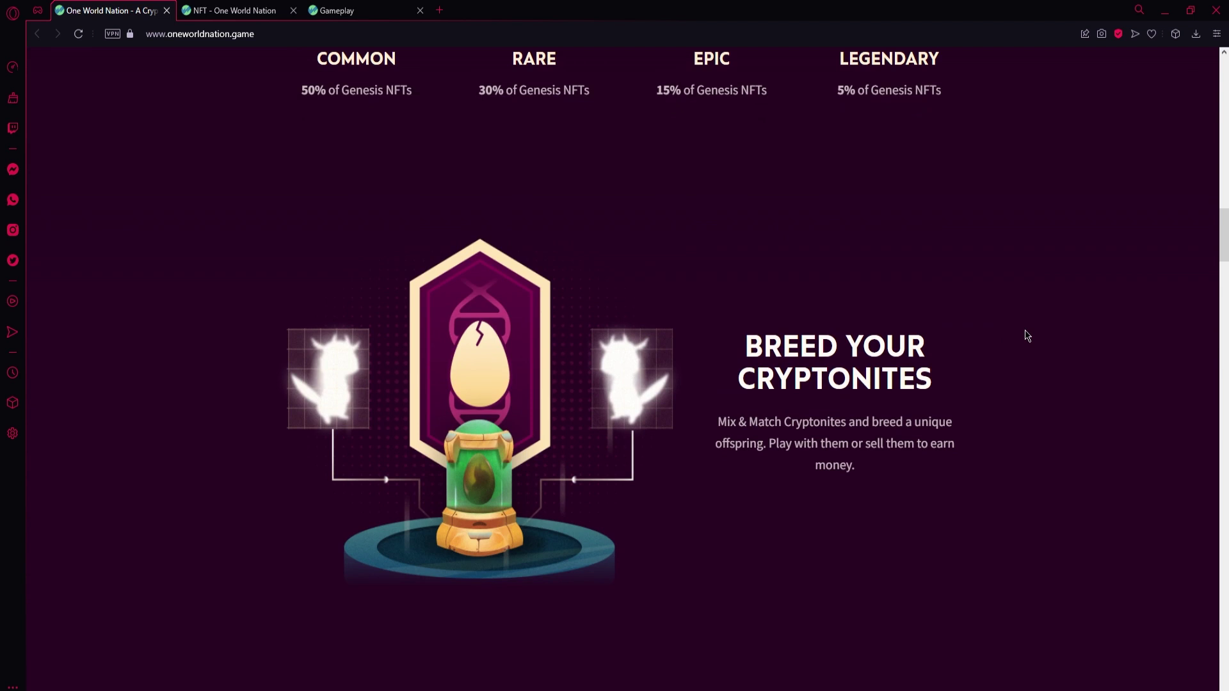
scroll(1028, 341, down, 2)
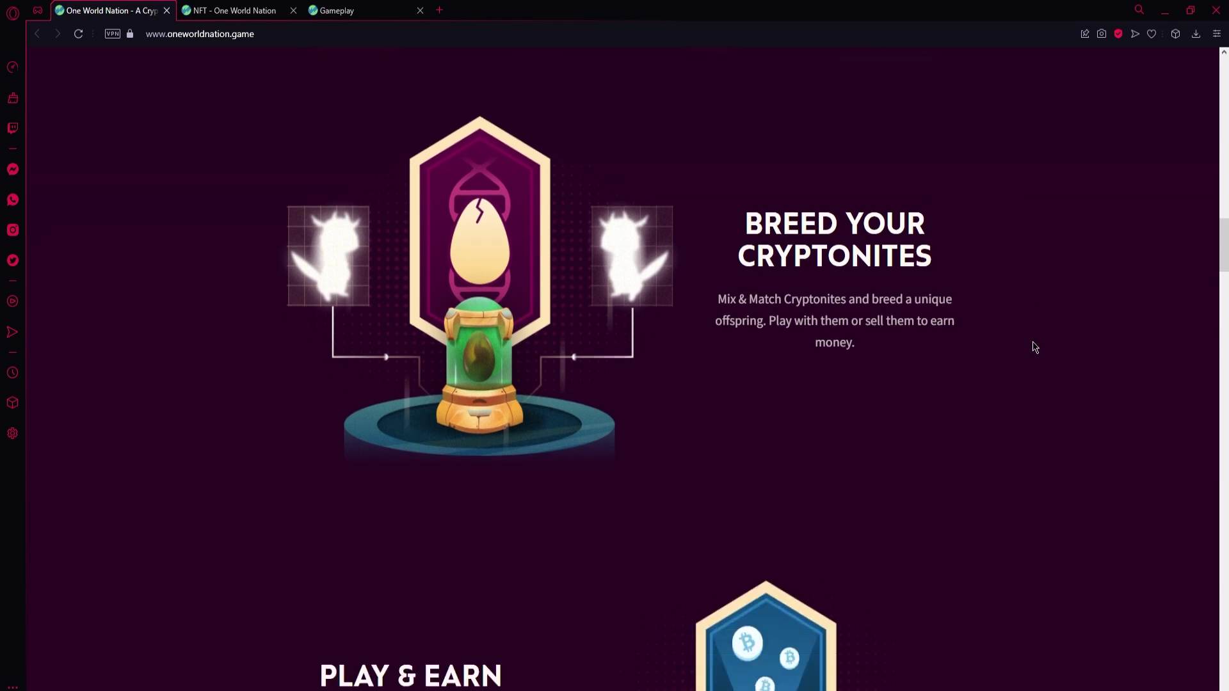
scroll(582, 345, down, 3)
scroll(557, 326, down, 1)
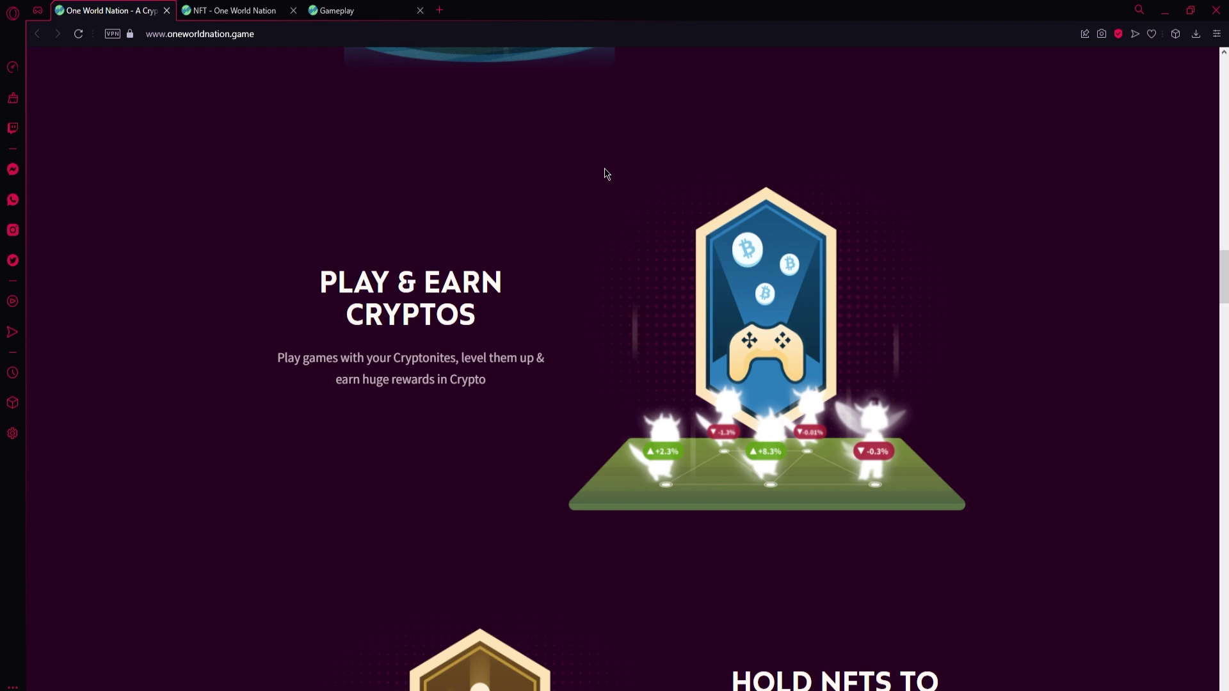
scroll(677, 168, down, 2)
scroll(815, 231, down, 2)
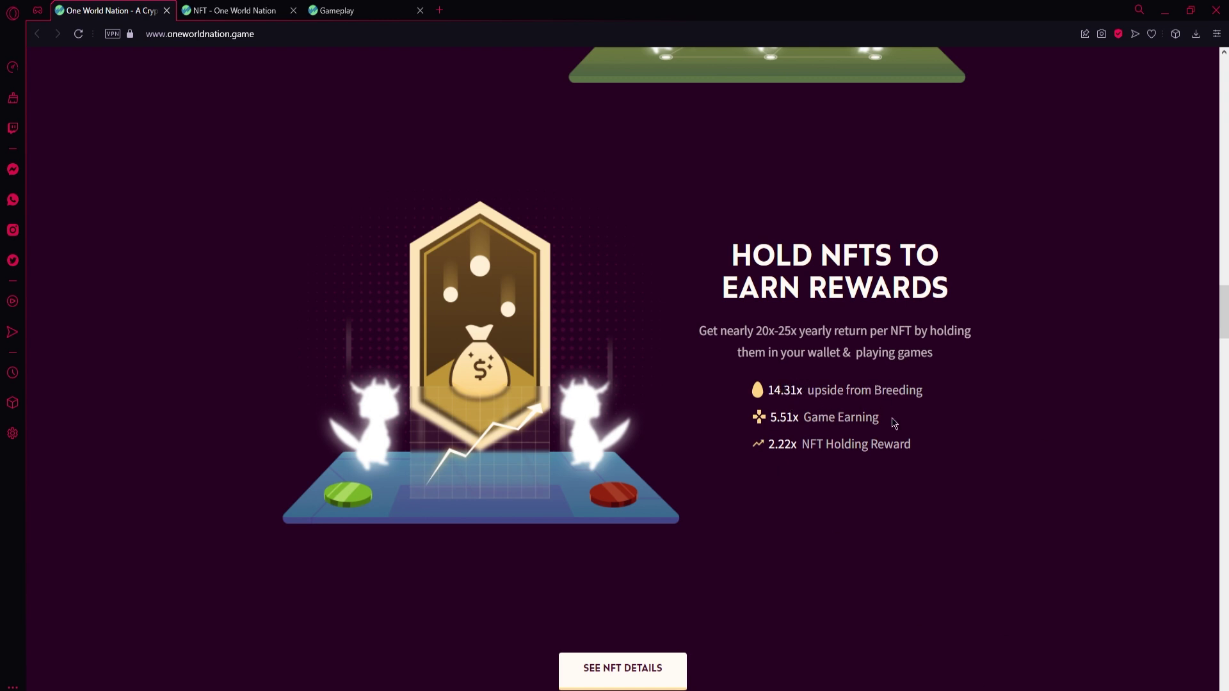
scroll(894, 424, down, 1)
scroll(862, 393, down, 2)
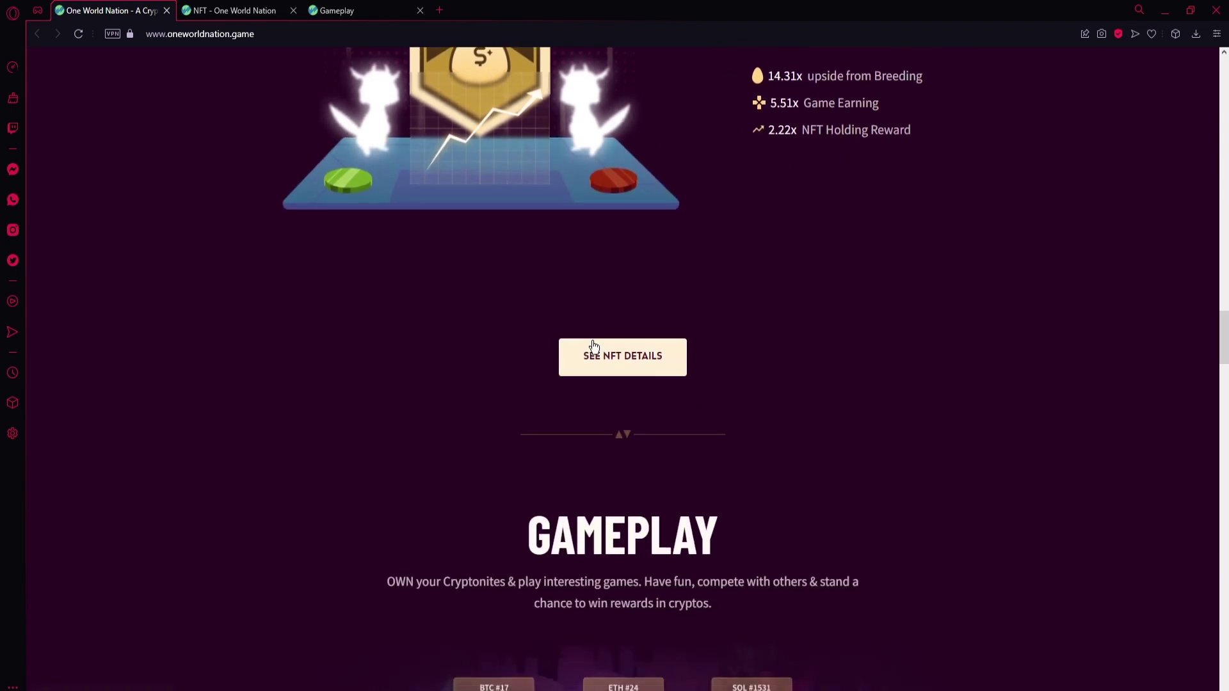
scroll(634, 363, down, 1)
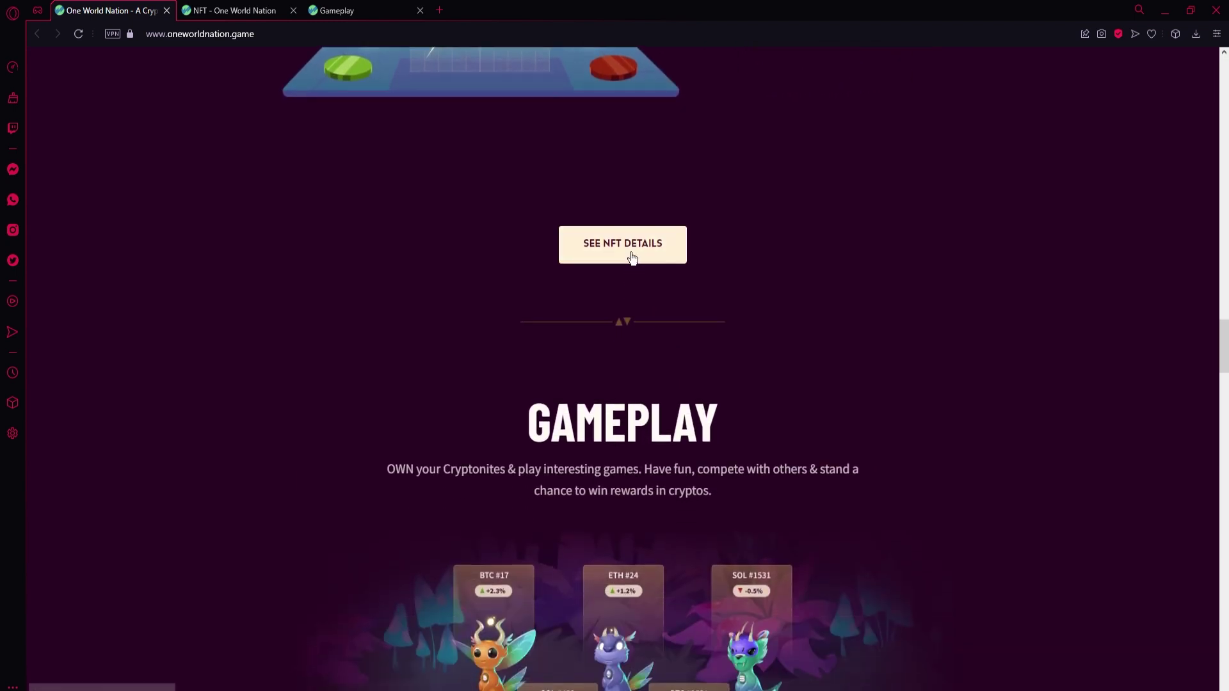
scroll(633, 258, down, 1)
scroll(596, 262, down, 1)
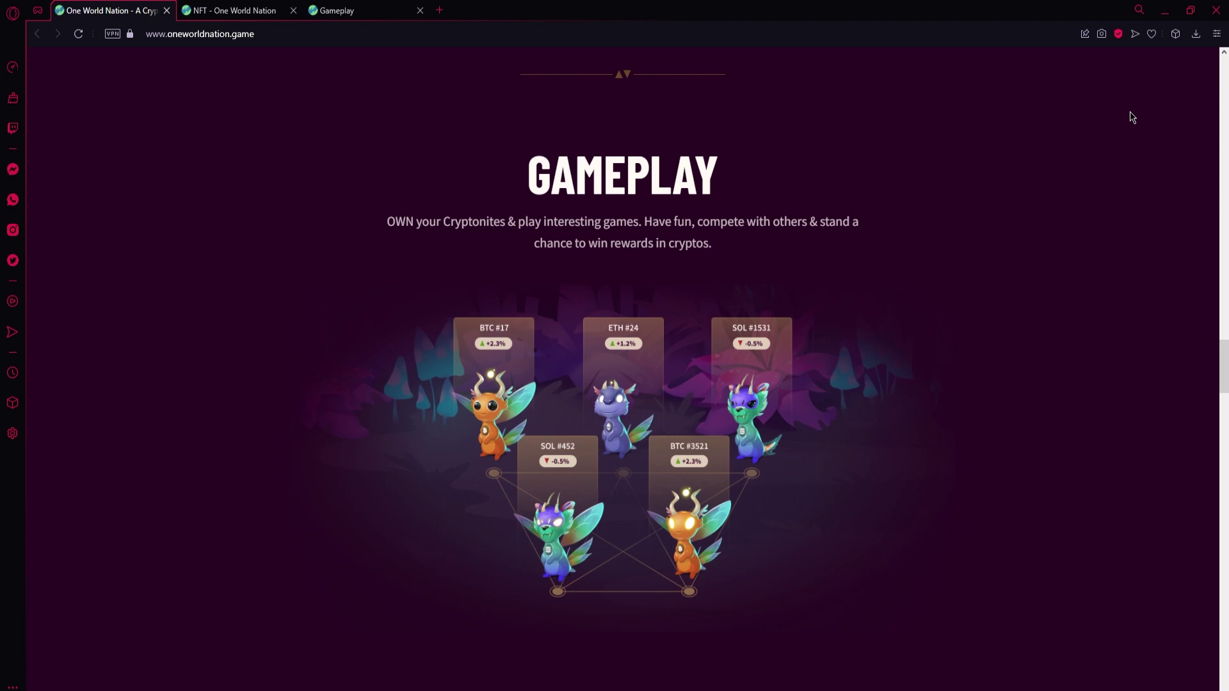
scroll(1065, 247, down, 2)
scroll(1059, 293, down, 1)
scroll(273, 353, down, 1)
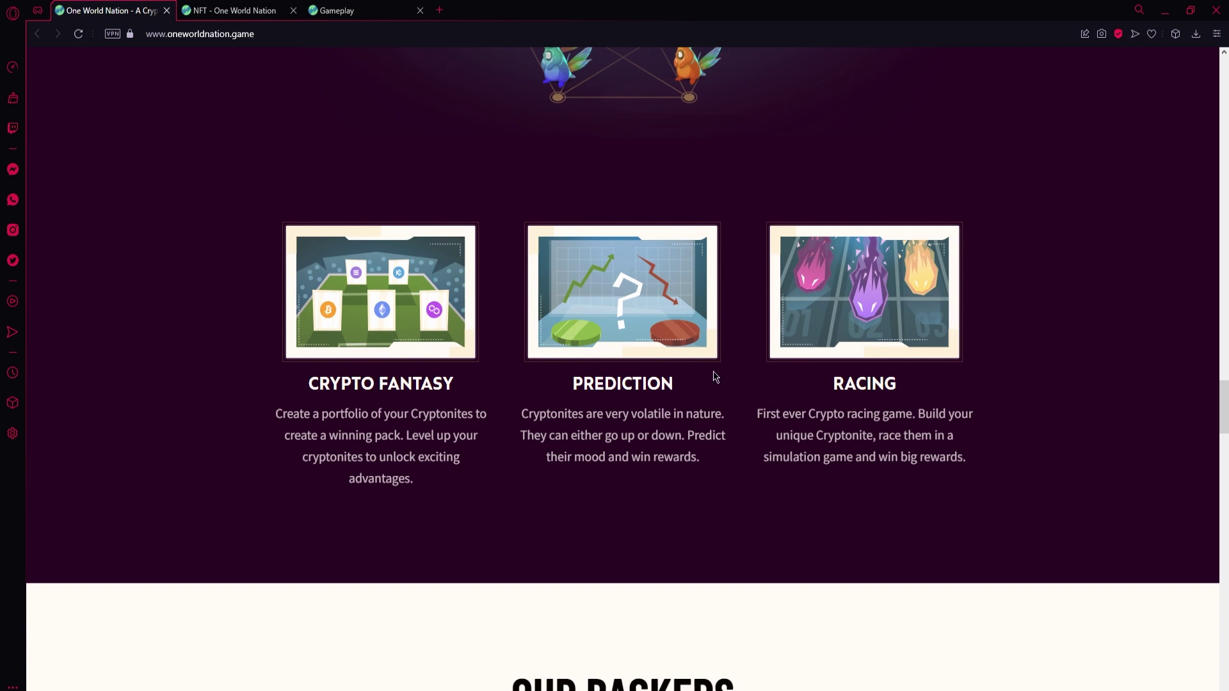
scroll(913, 393, down, 2)
scroll(870, 247, down, 1)
scroll(893, 298, down, 2)
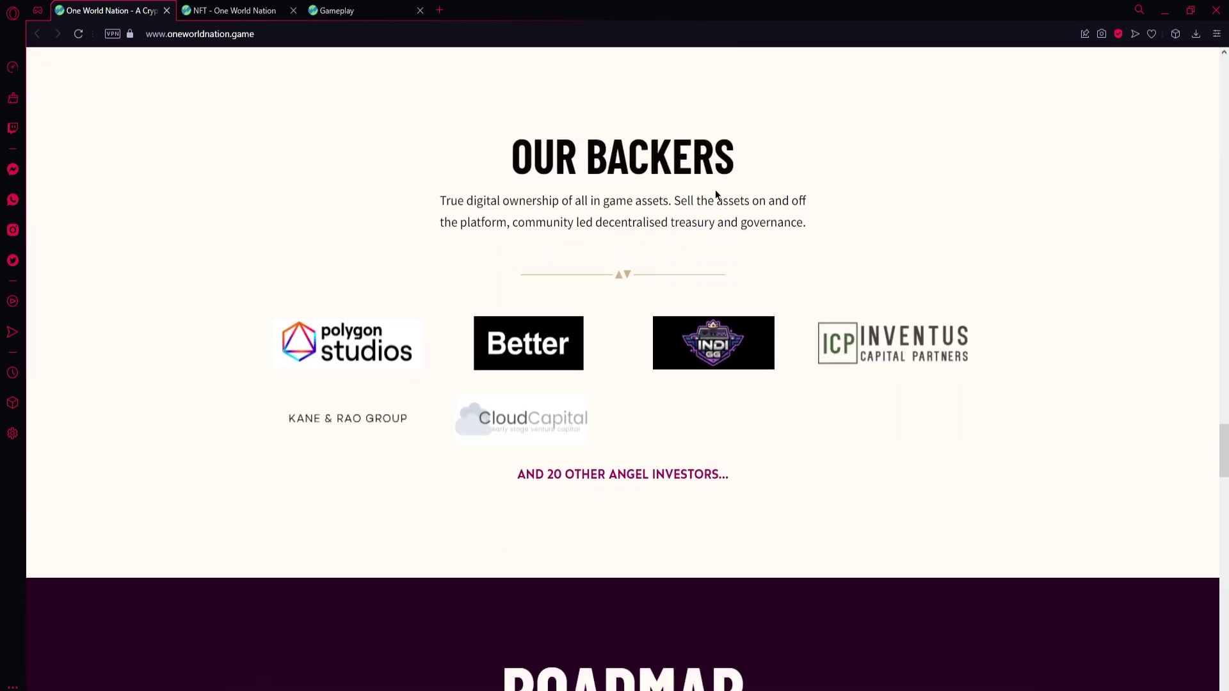
scroll(736, 159, down, 2)
scroll(856, 370, down, 2)
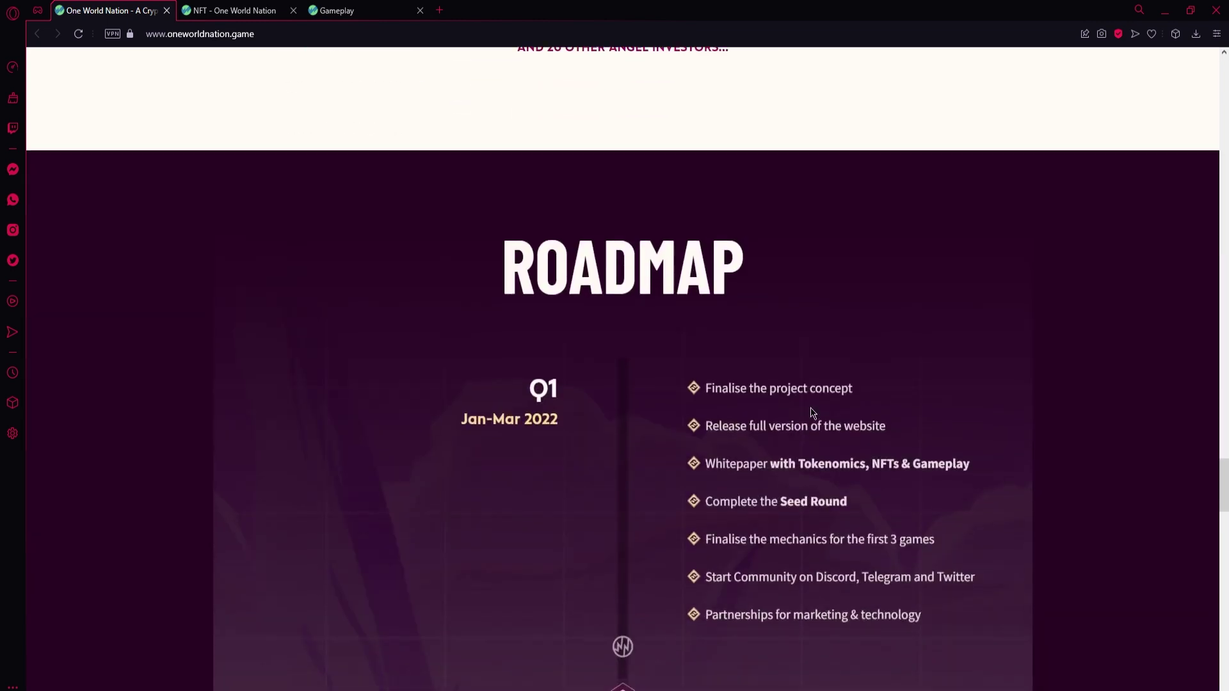
scroll(661, 573, down, 1)
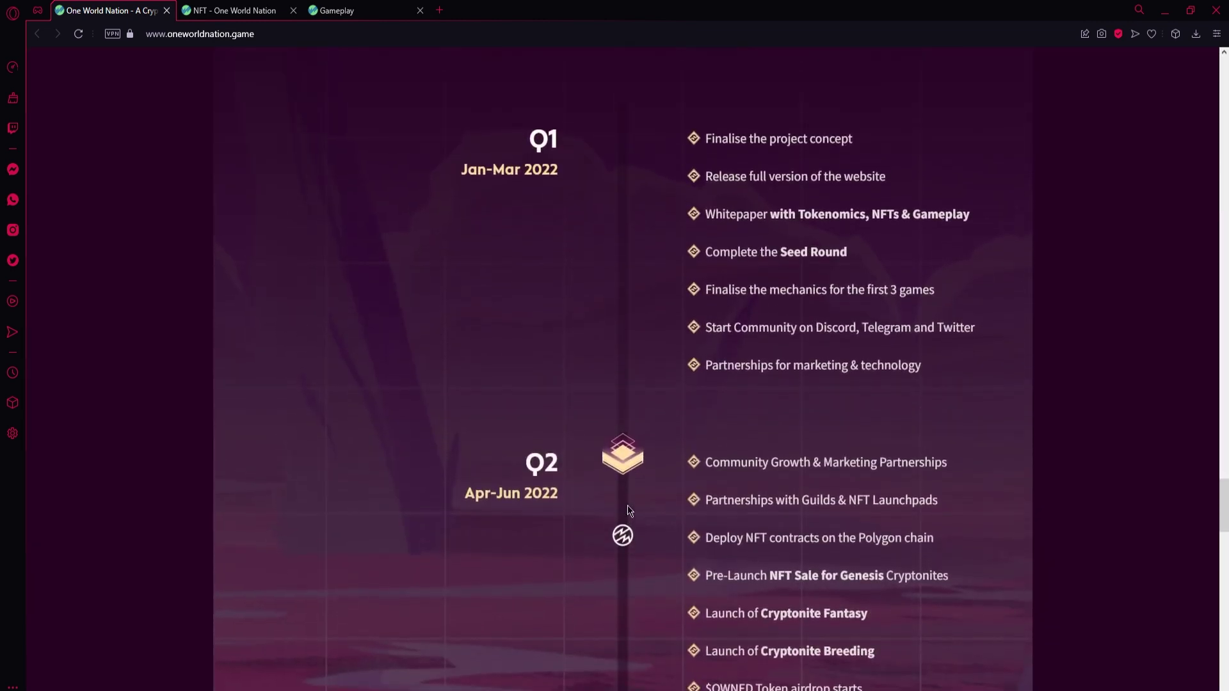
scroll(664, 454, up, 2)
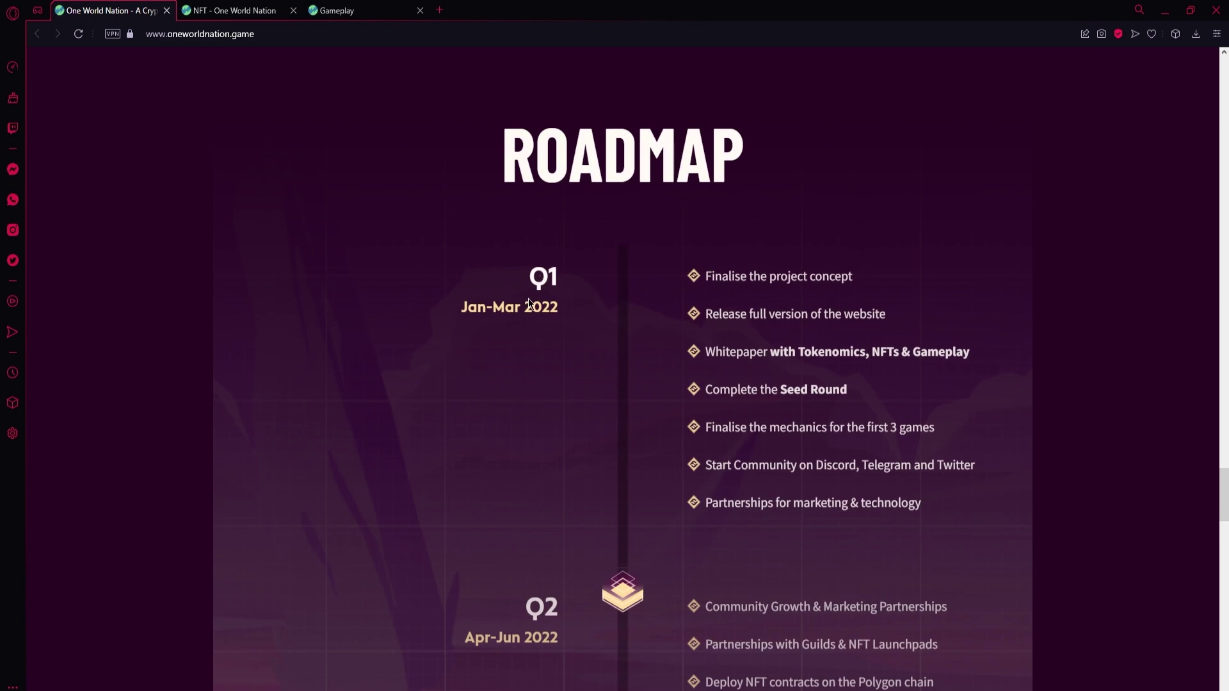
scroll(545, 304, down, 2)
scroll(547, 371, down, 2)
scroll(570, 368, down, 3)
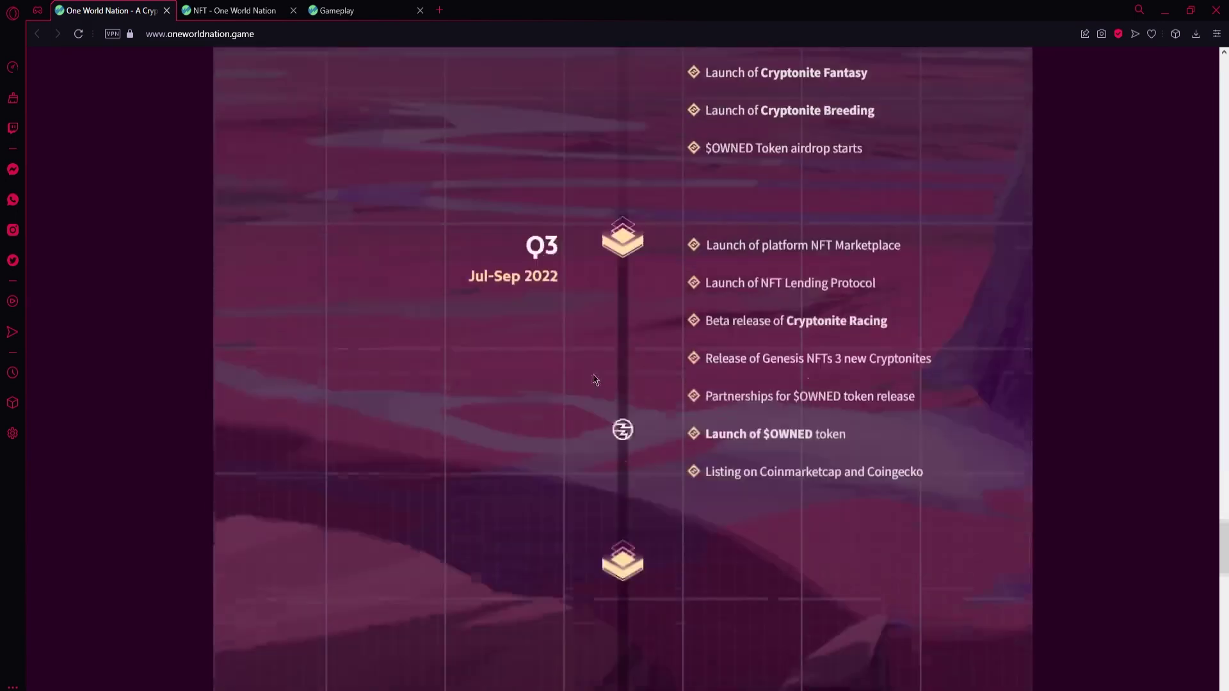
scroll(592, 382, down, 2)
scroll(589, 359, down, 2)
scroll(542, 233, up, 1)
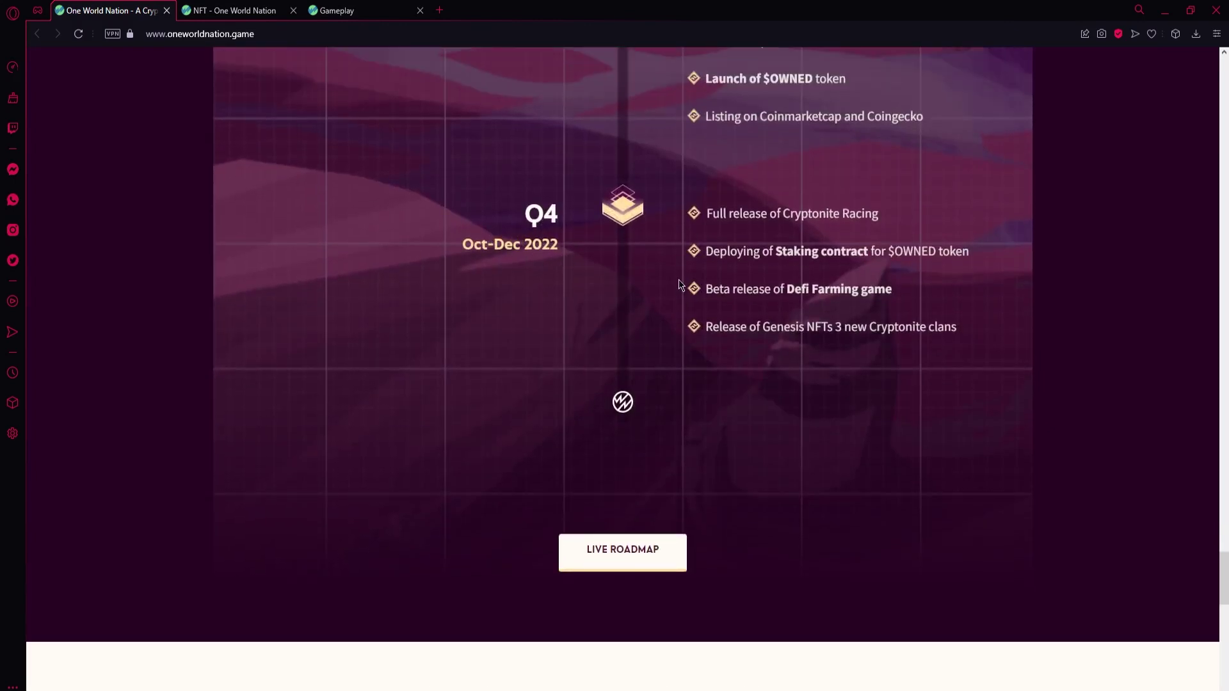
scroll(950, 472, up, 1)
scroll(954, 402, up, 2)
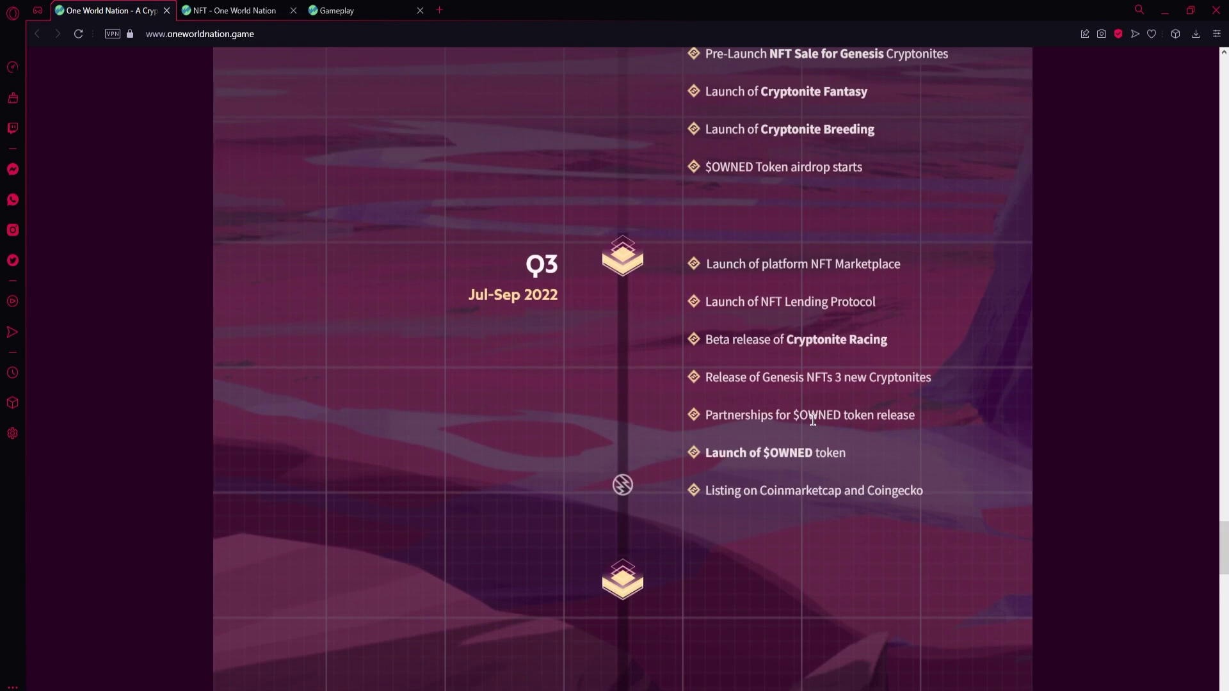
scroll(845, 462, down, 2)
scroll(870, 499, down, 3)
scroll(898, 484, down, 5)
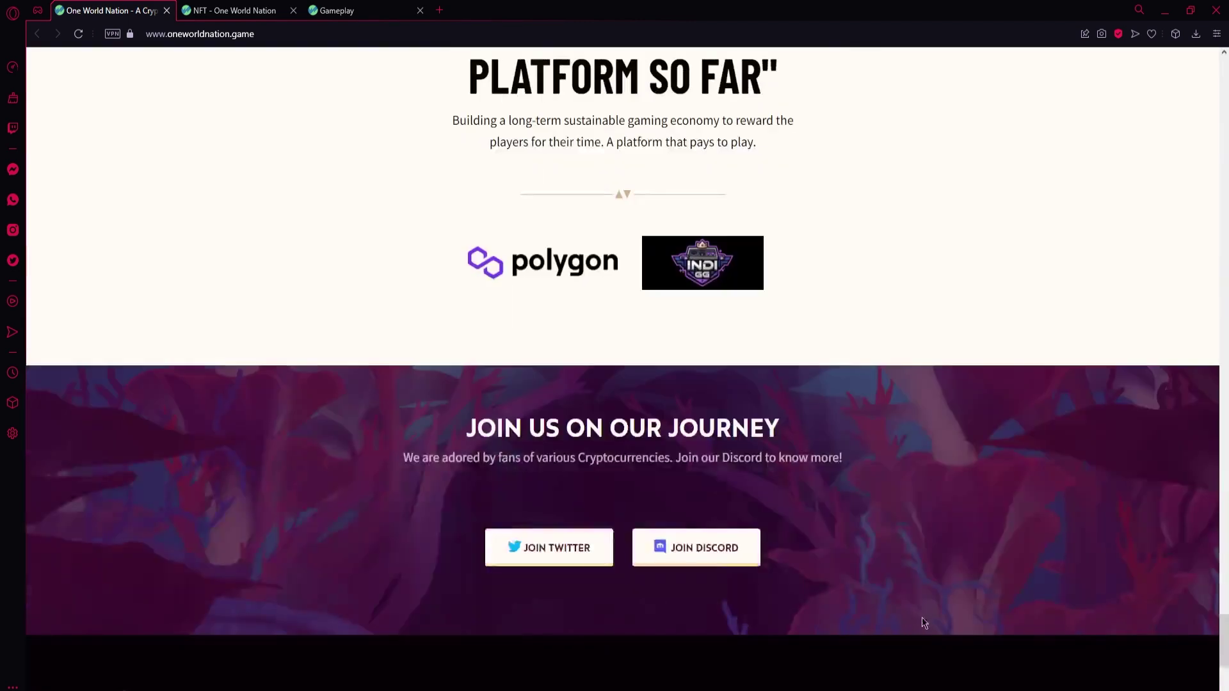
scroll(769, 471, up, 1)
scroll(524, 235, up, 1)
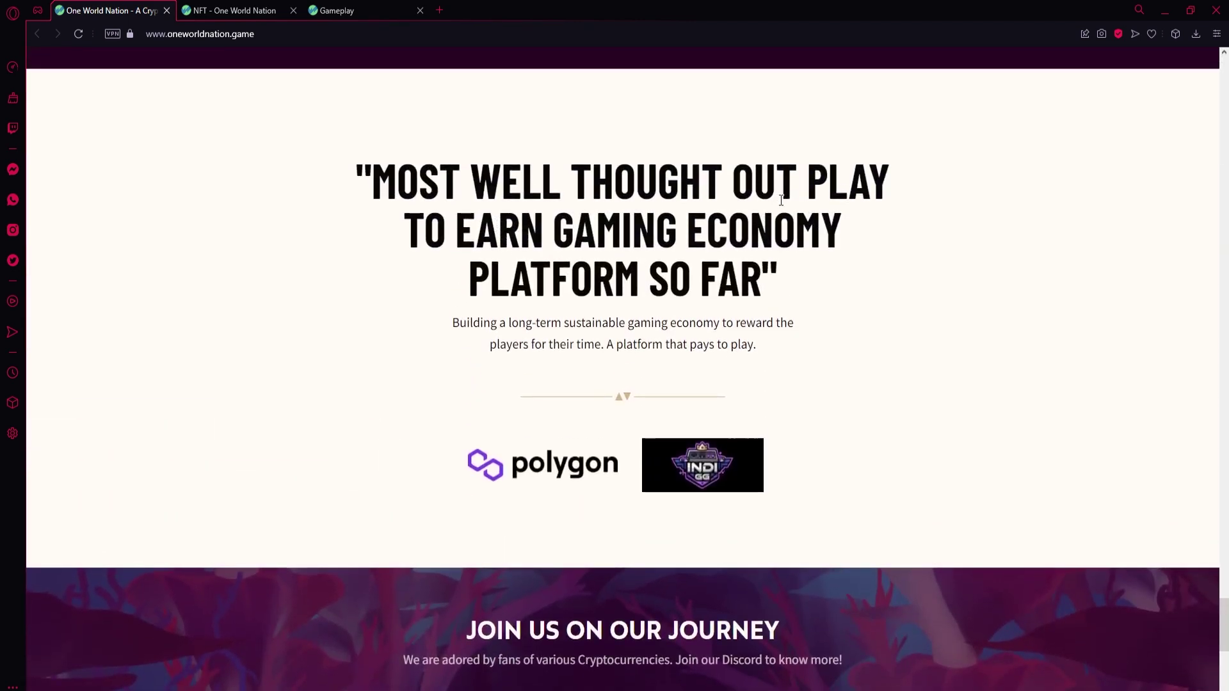
scroll(851, 310, down, 1)
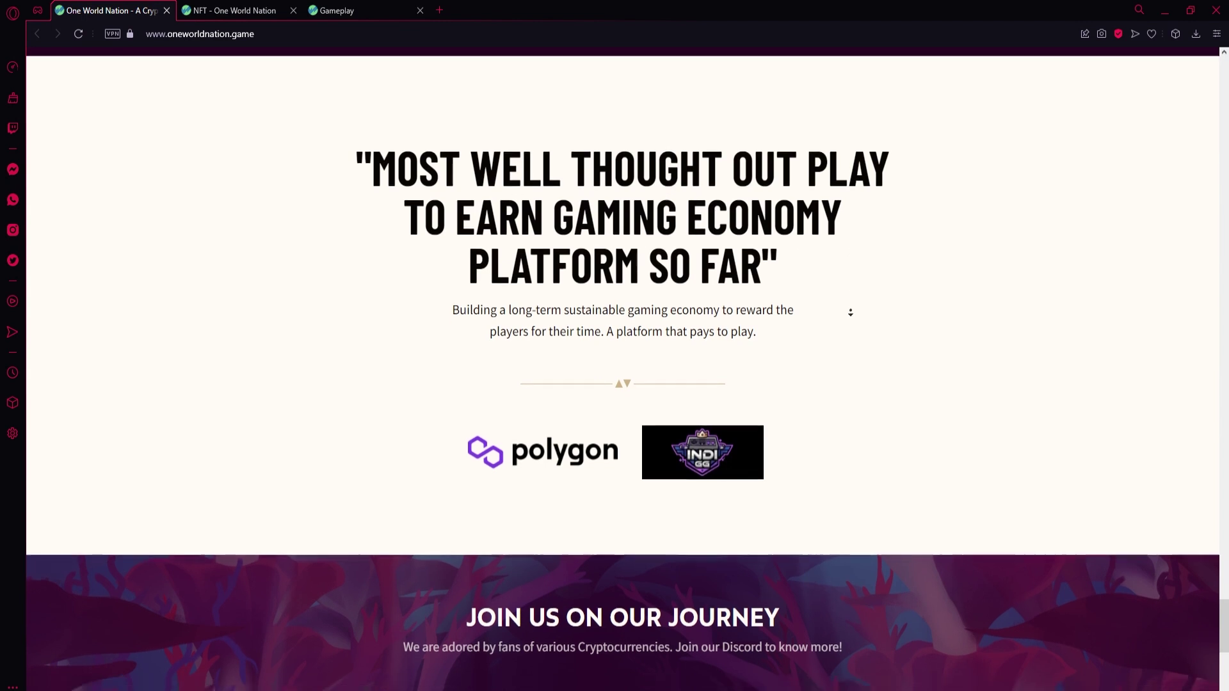
scroll(816, 297, down, 3)
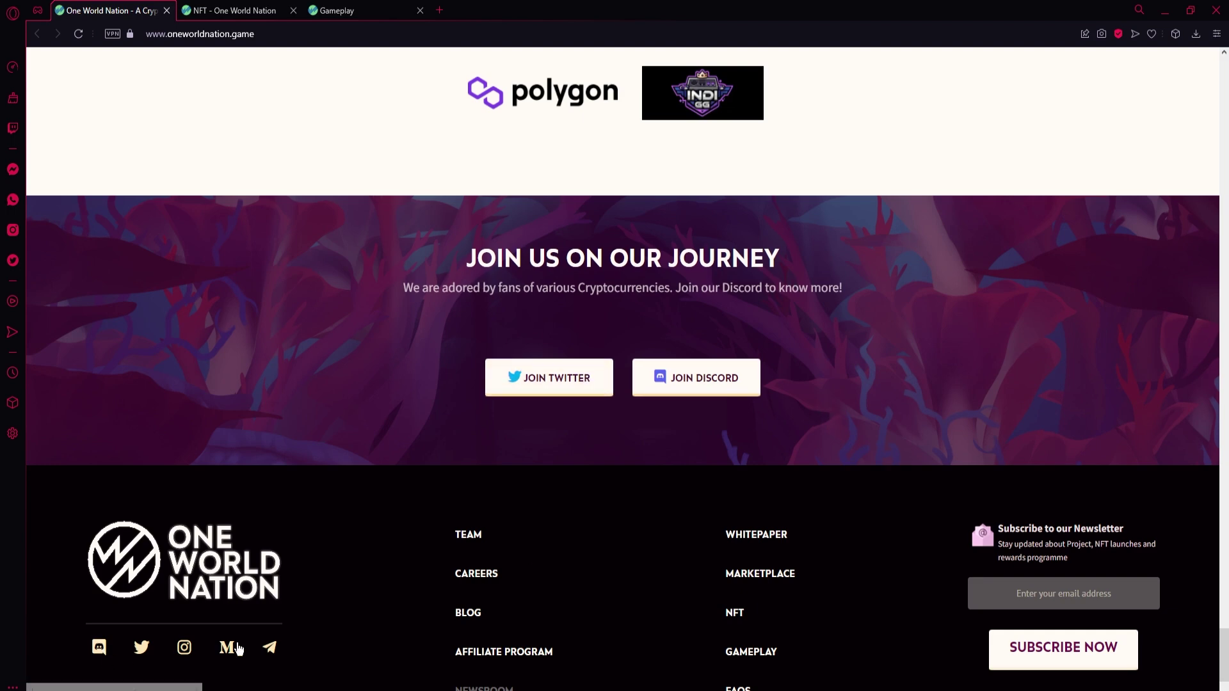
scroll(384, 576, up, 10)
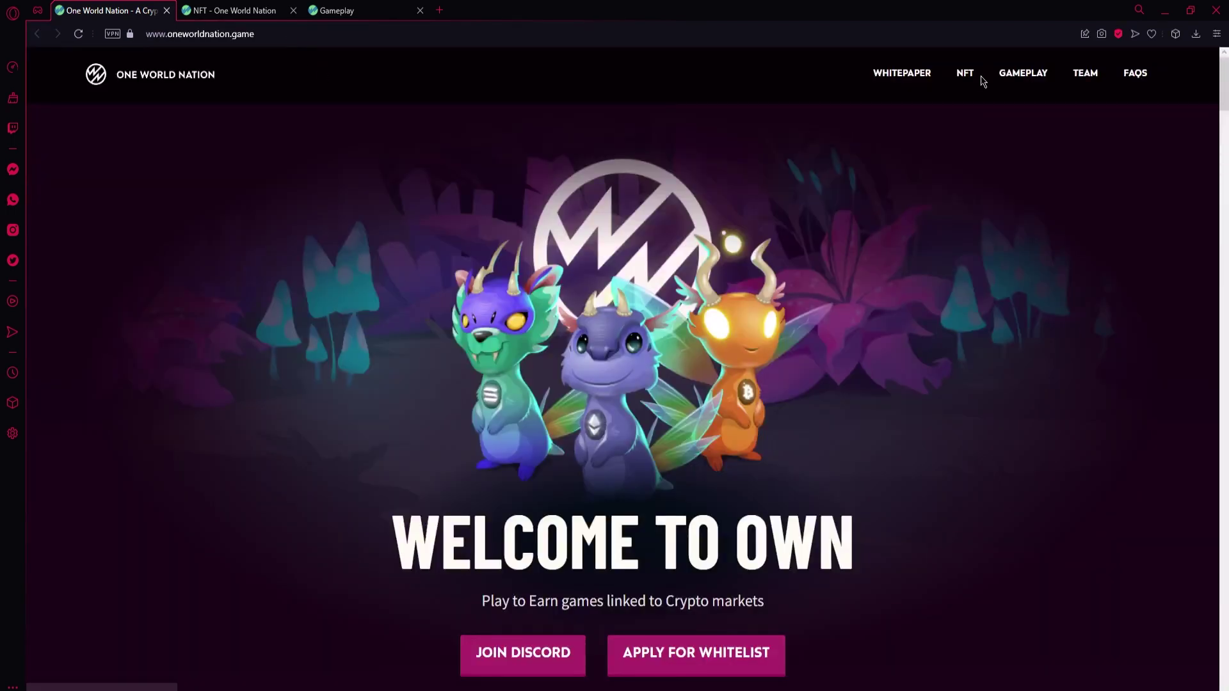
Step: Browse the already opened NFT page through Hold NFTs to Earn Rewards and back to the top
click(231, 11)
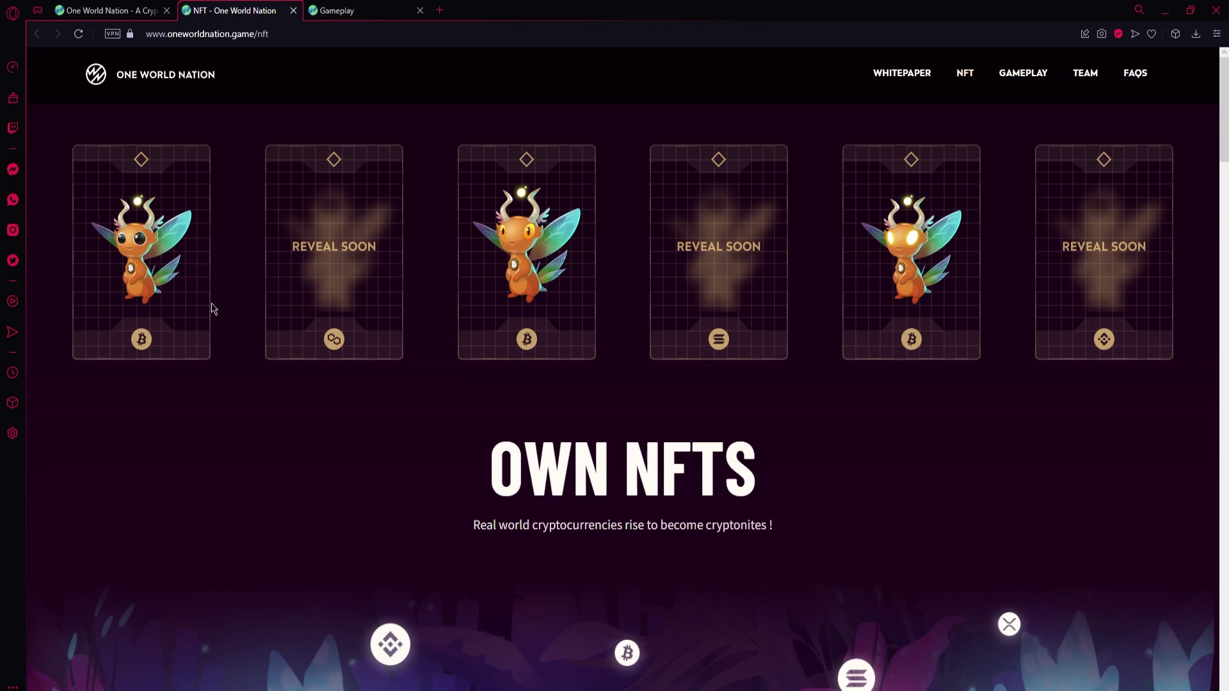
scroll(814, 362, down, 1)
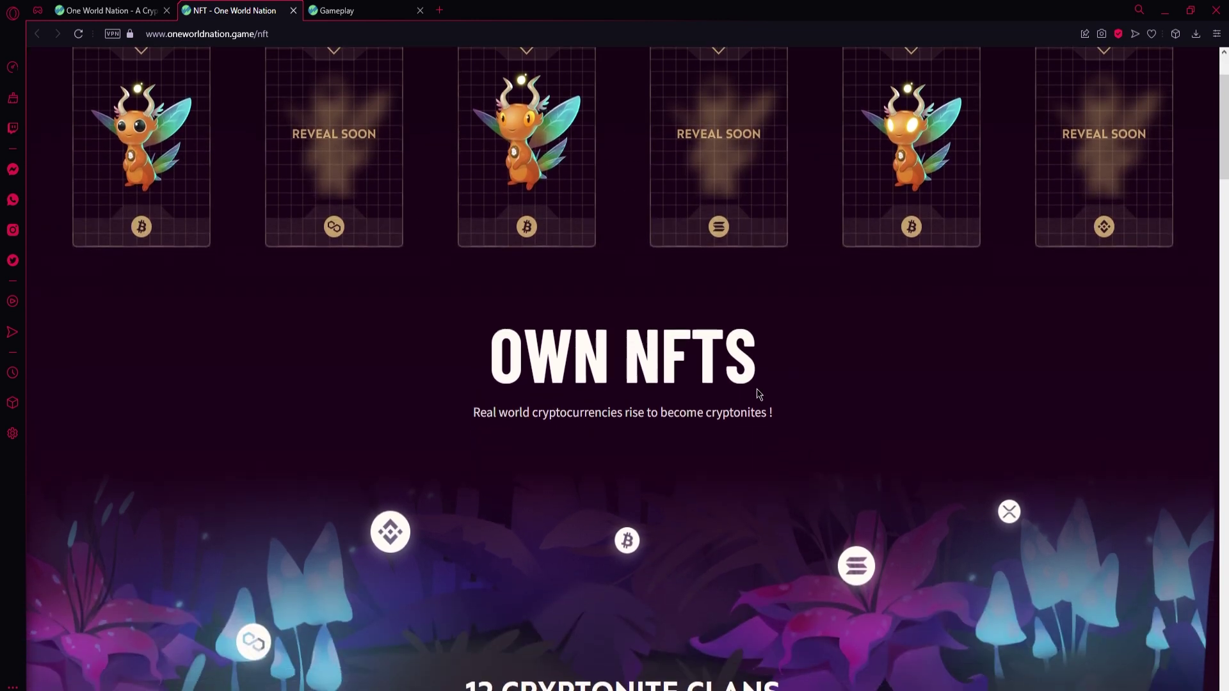
scroll(605, 427, down, 1)
scroll(644, 404, down, 1)
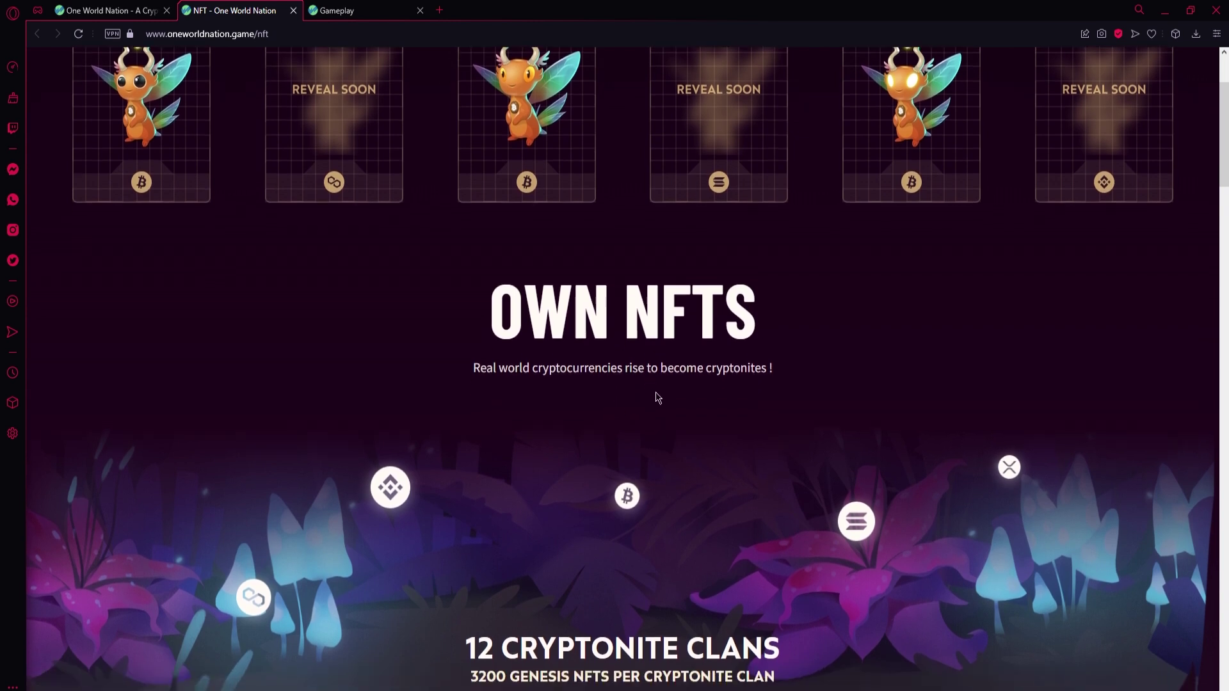
scroll(711, 399, down, 1)
scroll(623, 430, down, 1)
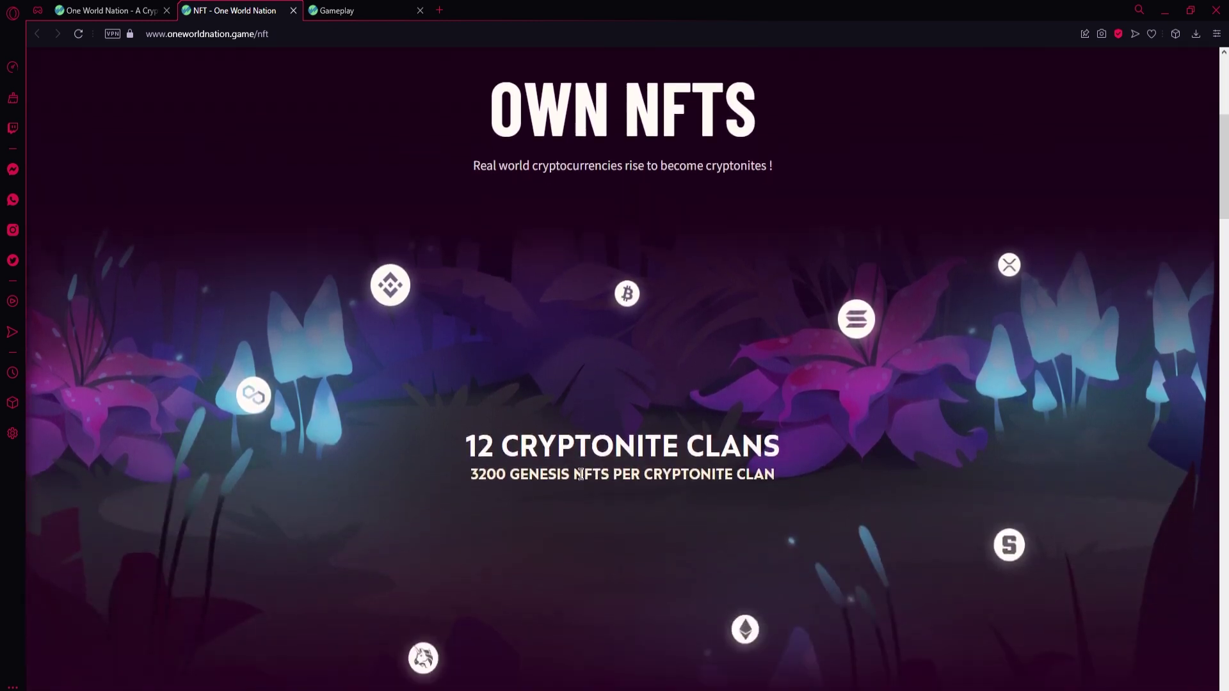
scroll(647, 438, down, 1)
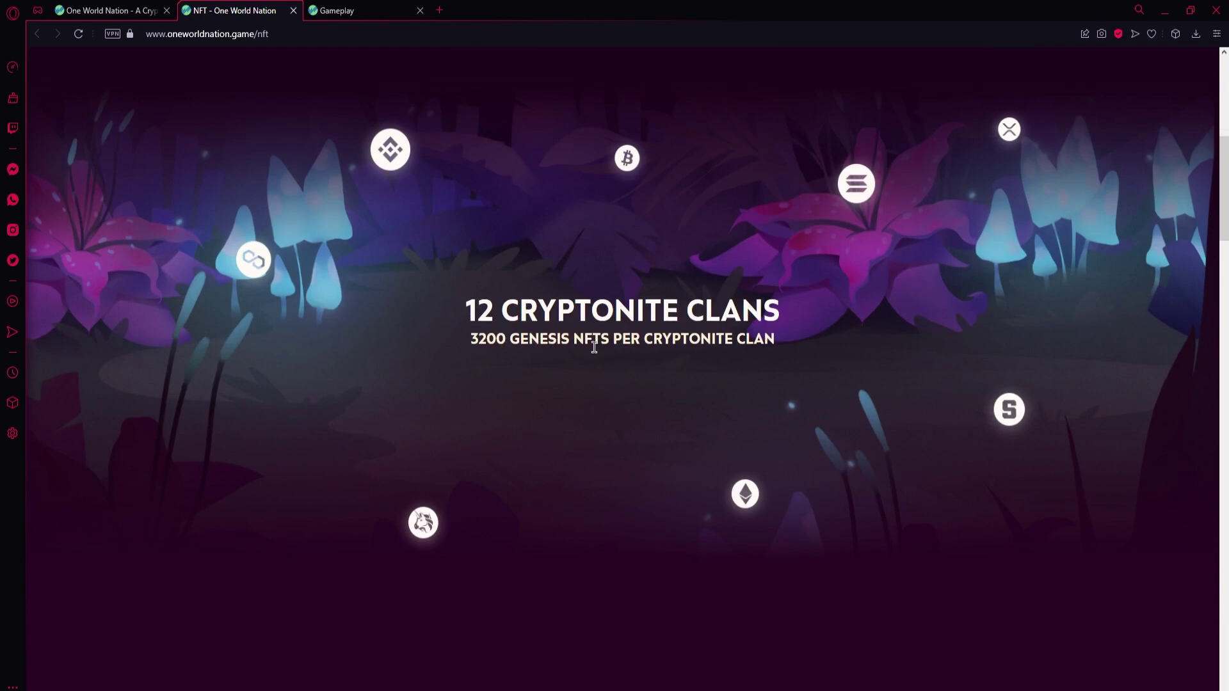
scroll(697, 319, down, 1)
scroll(720, 324, down, 1)
scroll(714, 288, down, 1)
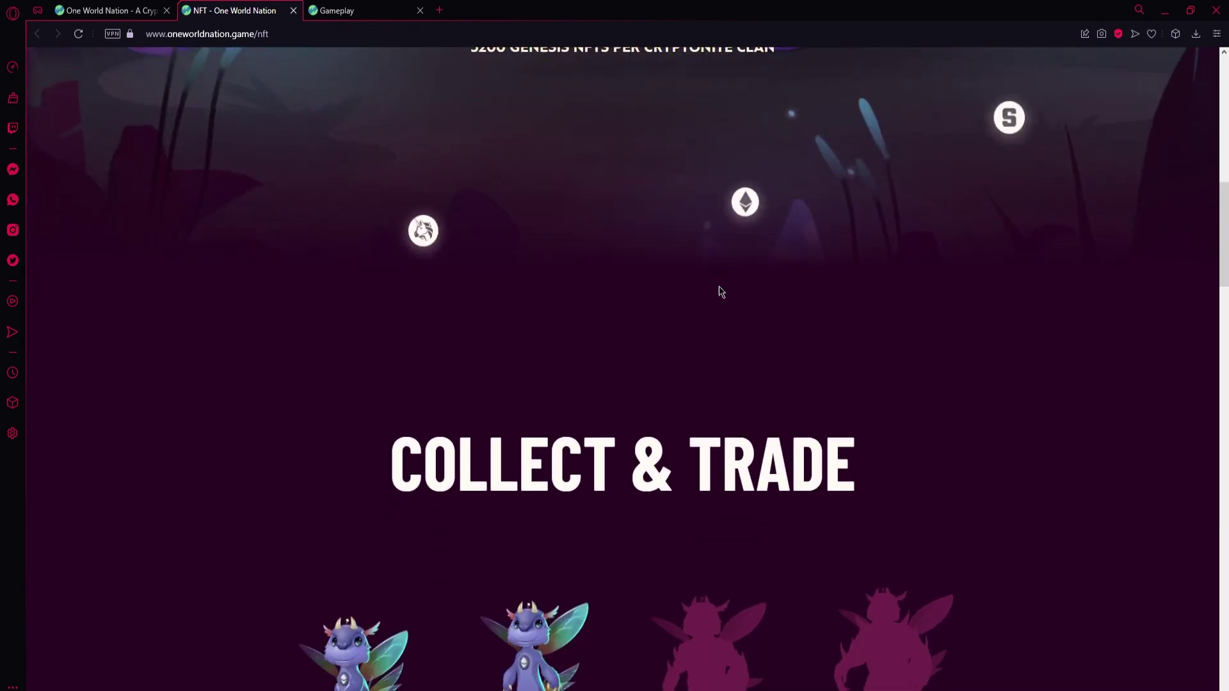
scroll(720, 291, down, 1)
scroll(703, 335, down, 1)
scroll(669, 375, down, 2)
scroll(672, 375, down, 2)
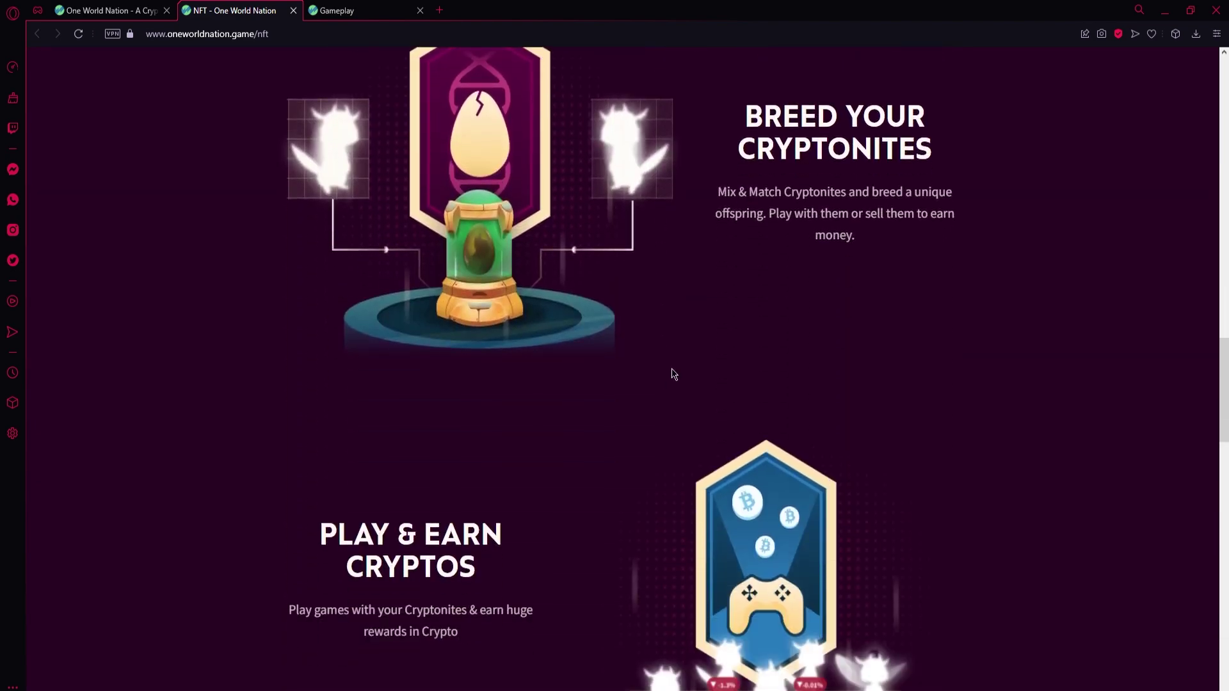
scroll(699, 349, down, 1)
scroll(634, 326, down, 2)
scroll(573, 300, down, 2)
scroll(566, 385, down, 2)
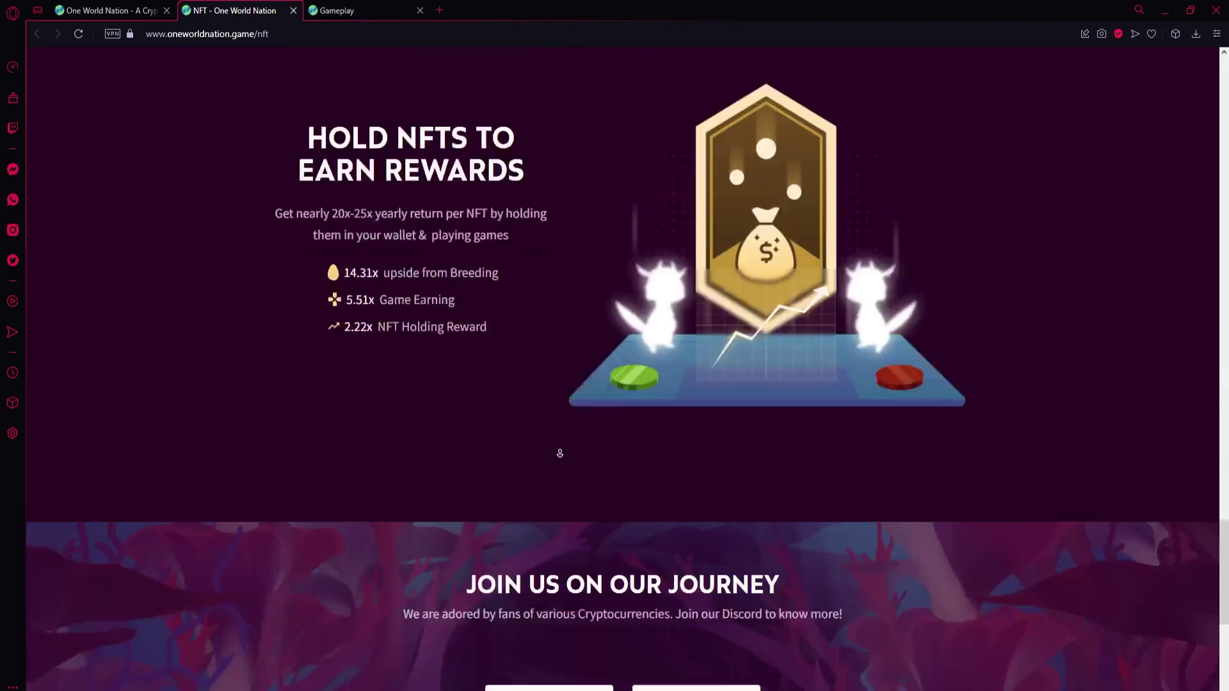
scroll(567, 384, down, 4)
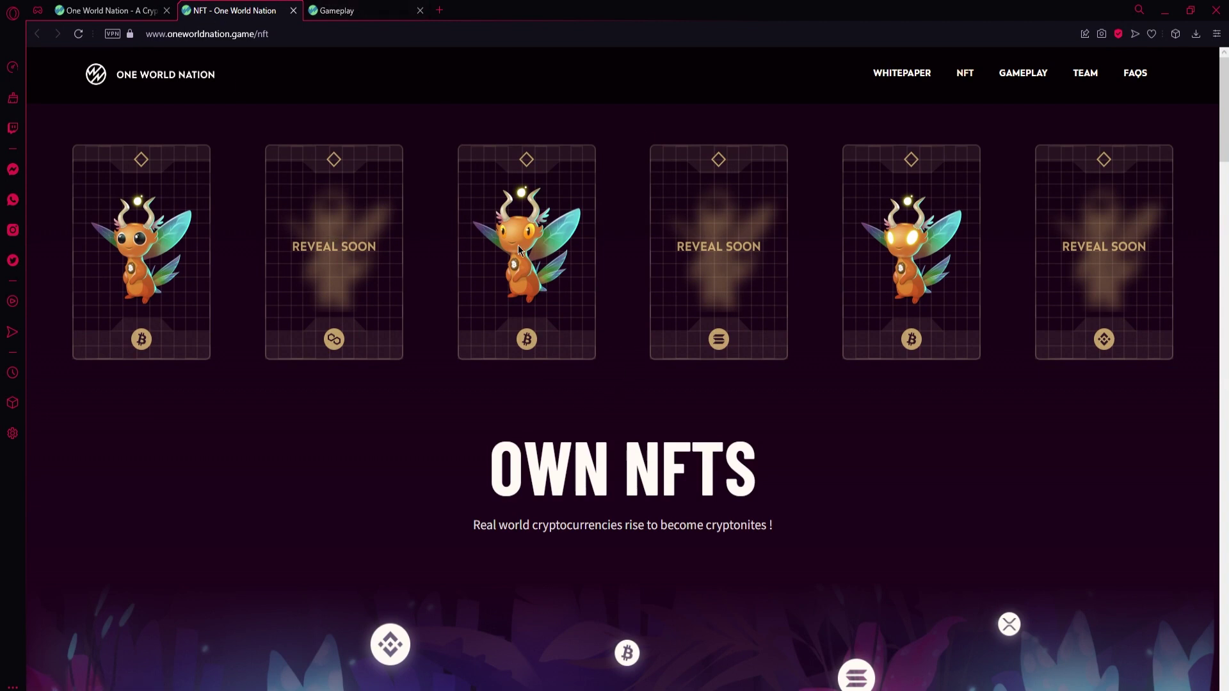
Step: Close the NFT page, view the Gameplay page to its footer, then close it too
click(293, 10)
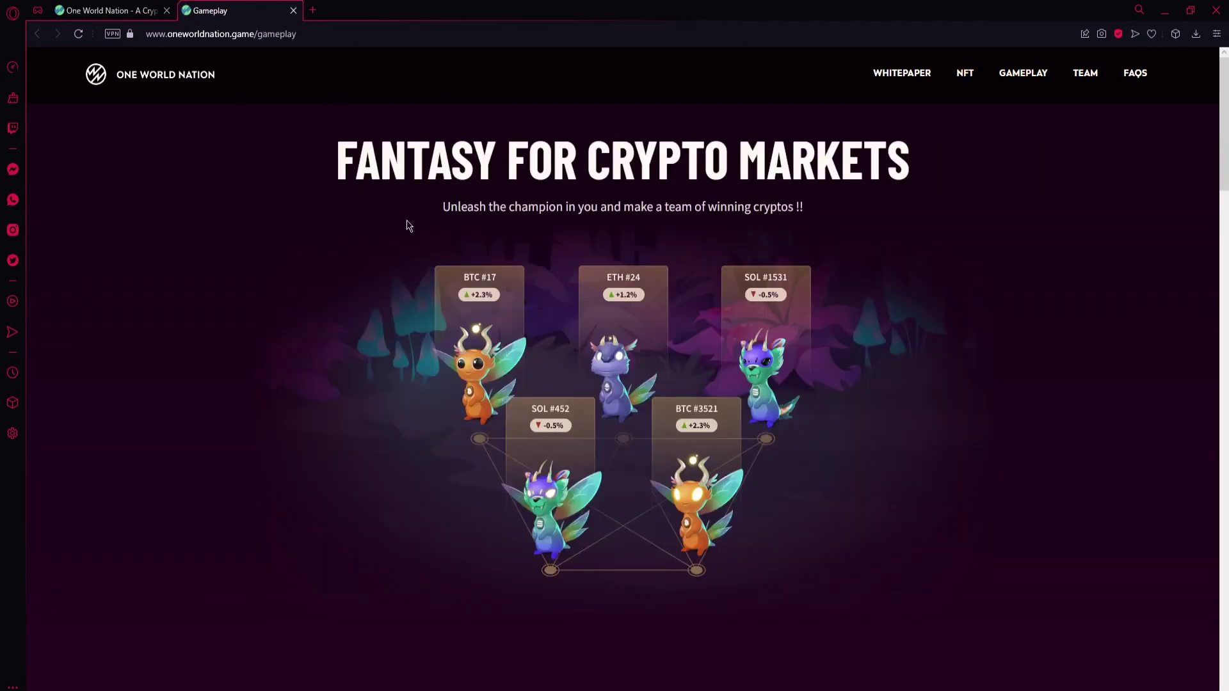
scroll(420, 313, down, 3)
scroll(554, 344, down, 3)
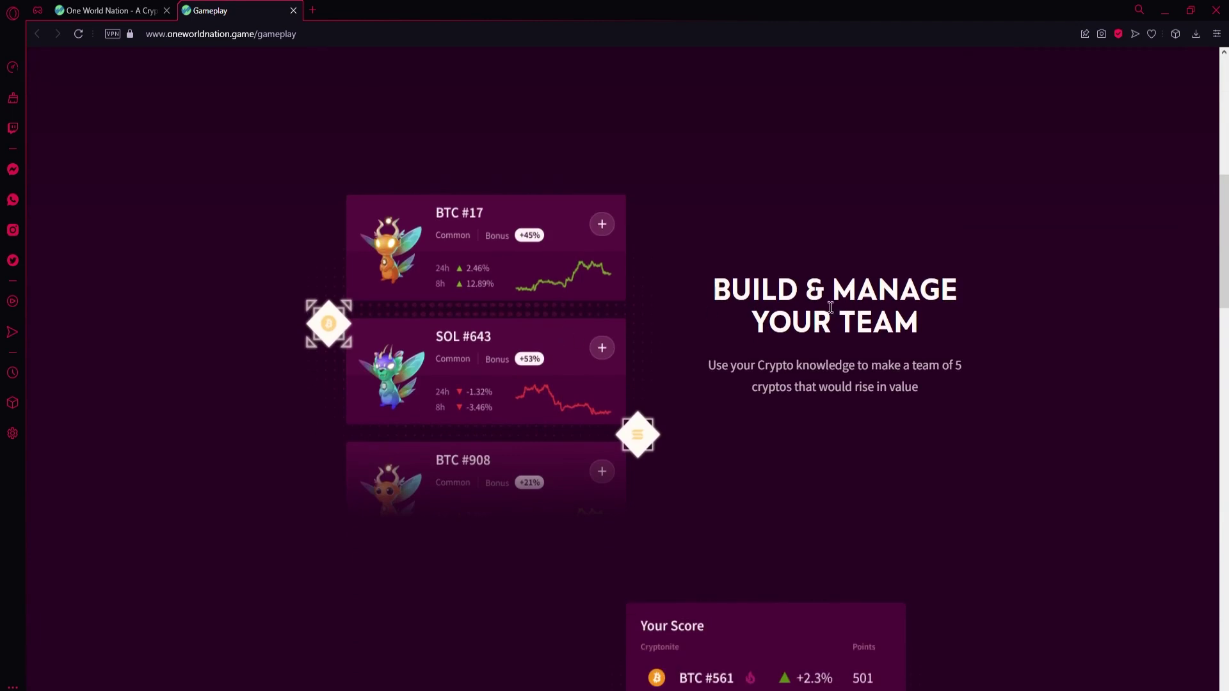
scroll(739, 331, down, 2)
scroll(813, 311, up, 1)
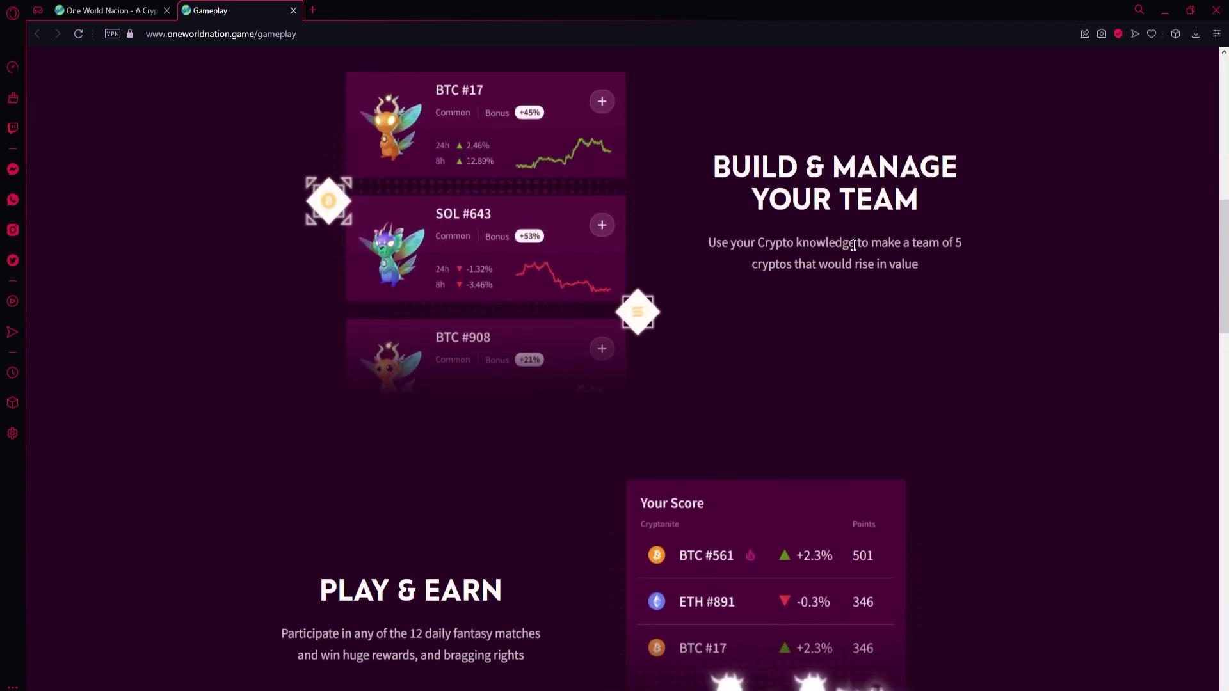
scroll(316, 412, down, 2)
scroll(323, 494, down, 4)
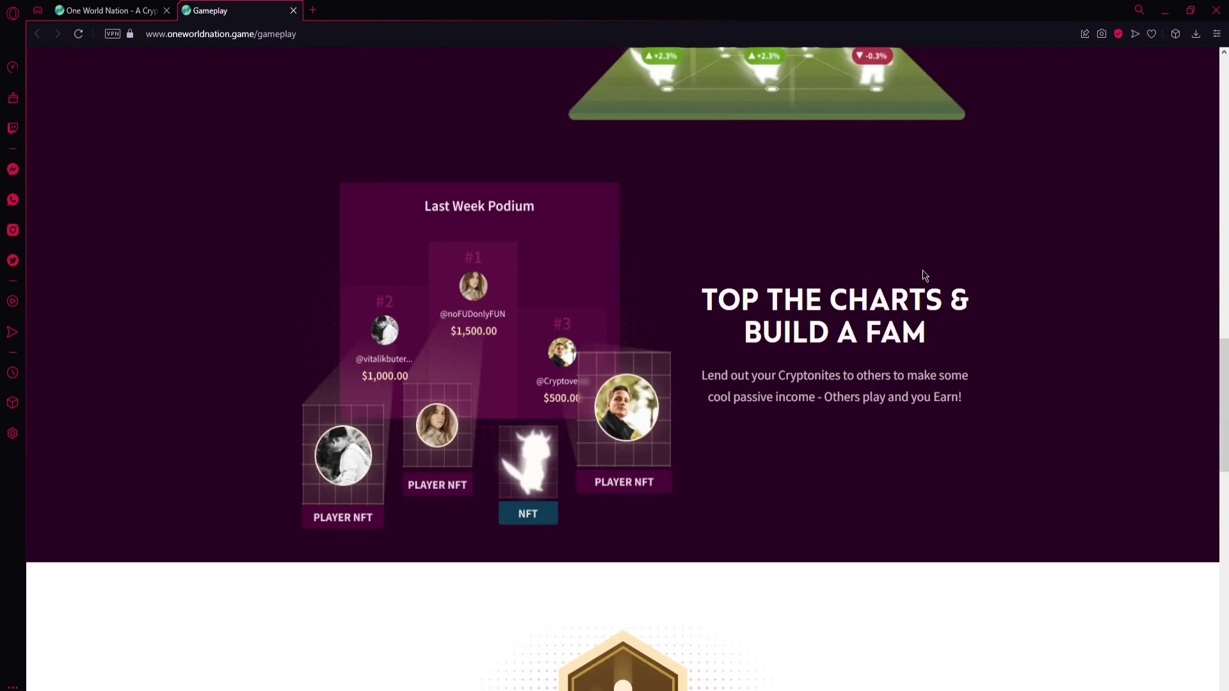
scroll(865, 294, down, 2)
scroll(912, 280, down, 3)
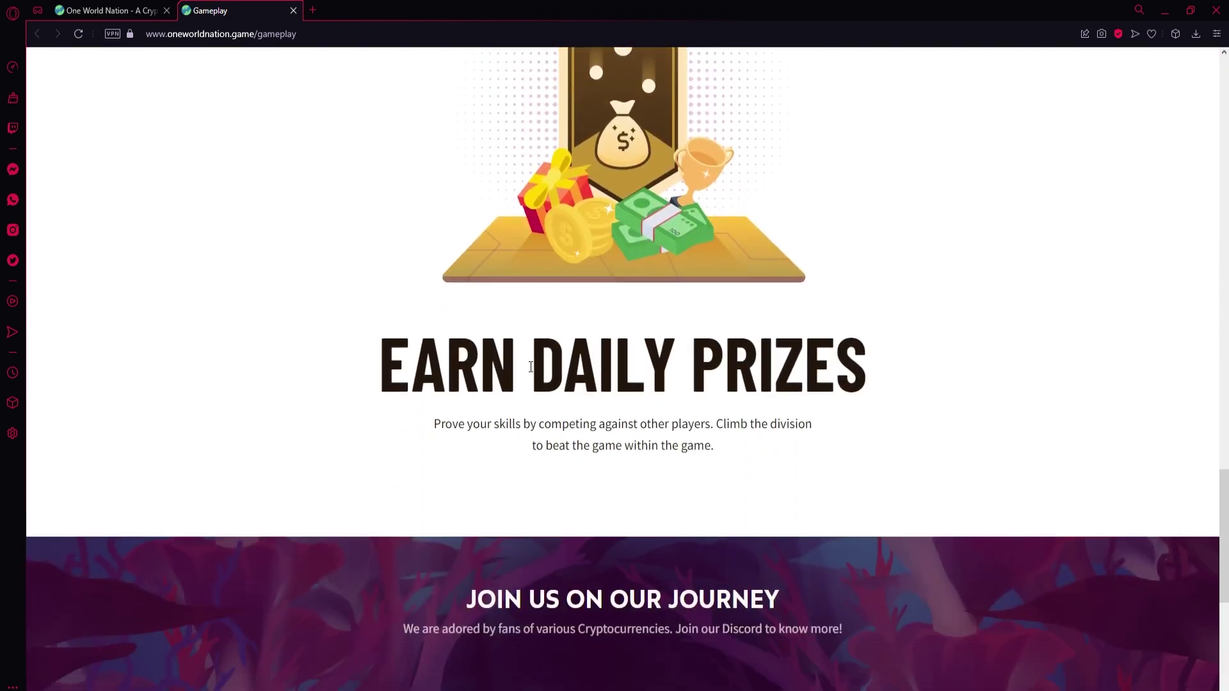
scroll(834, 299, down, 2)
scroll(861, 343, down, 3)
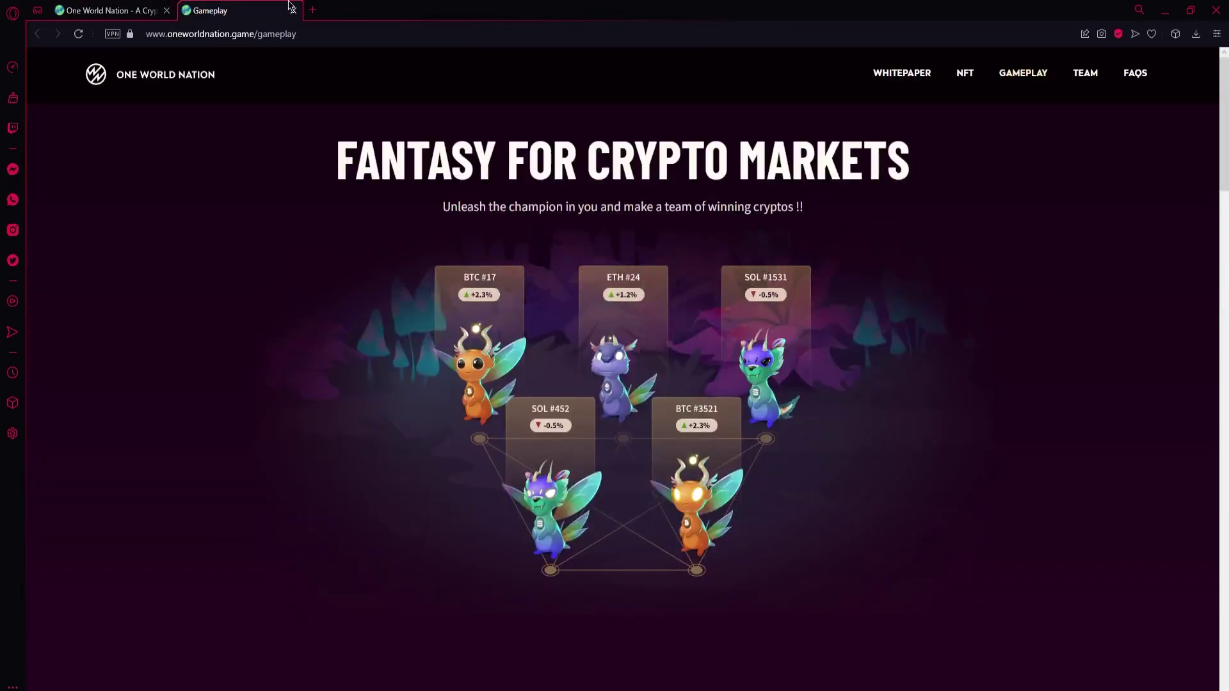
click(293, 10)
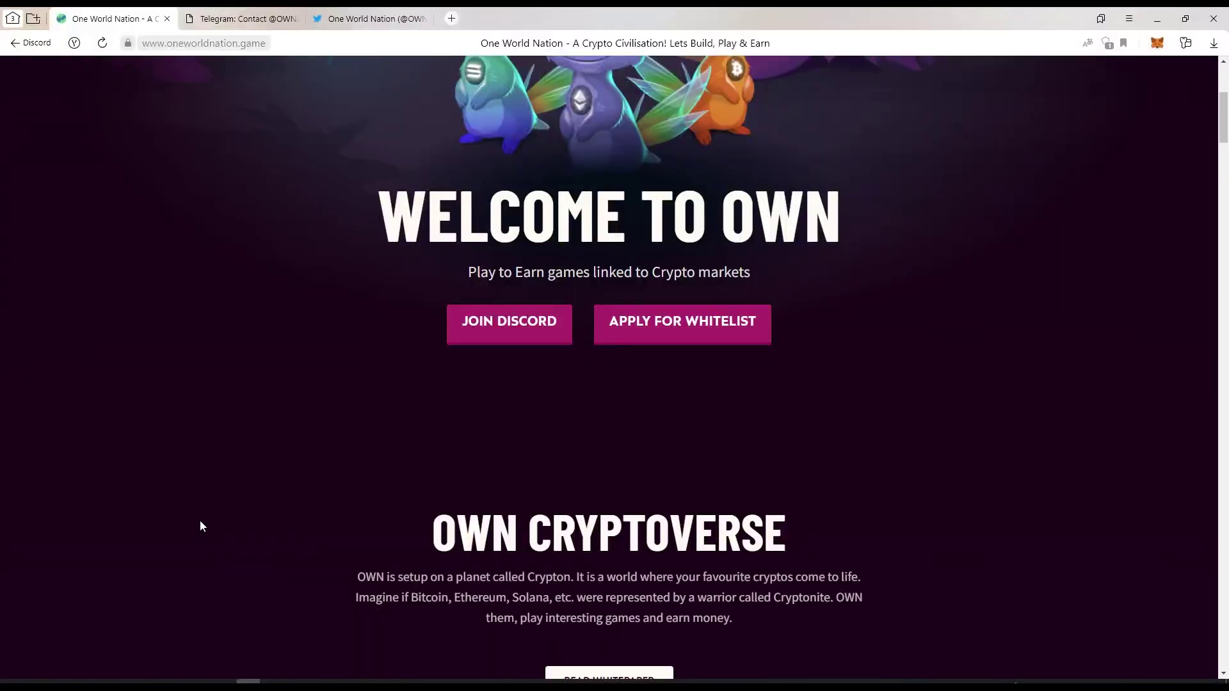
scroll(201, 499, up, 3)
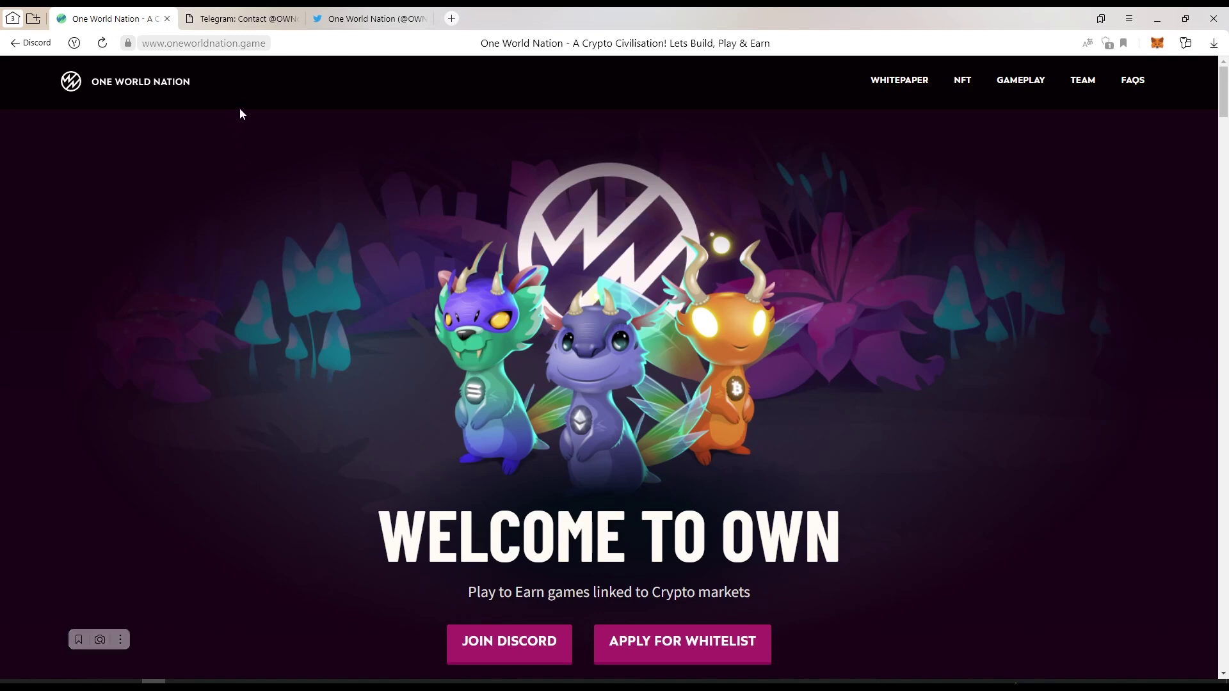
scroll(294, 195, down, 2)
scroll(264, 236, down, 4)
scroll(247, 225, down, 5)
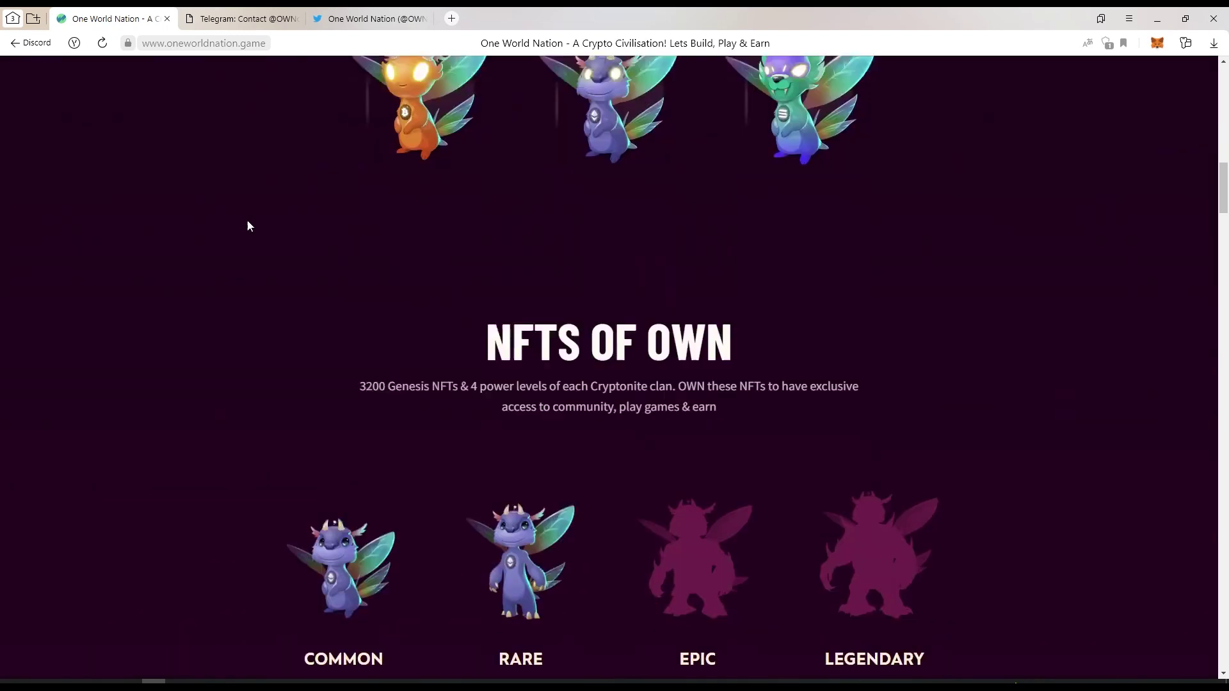
scroll(208, 305, down, 5)
key(Home)
click(263, 29)
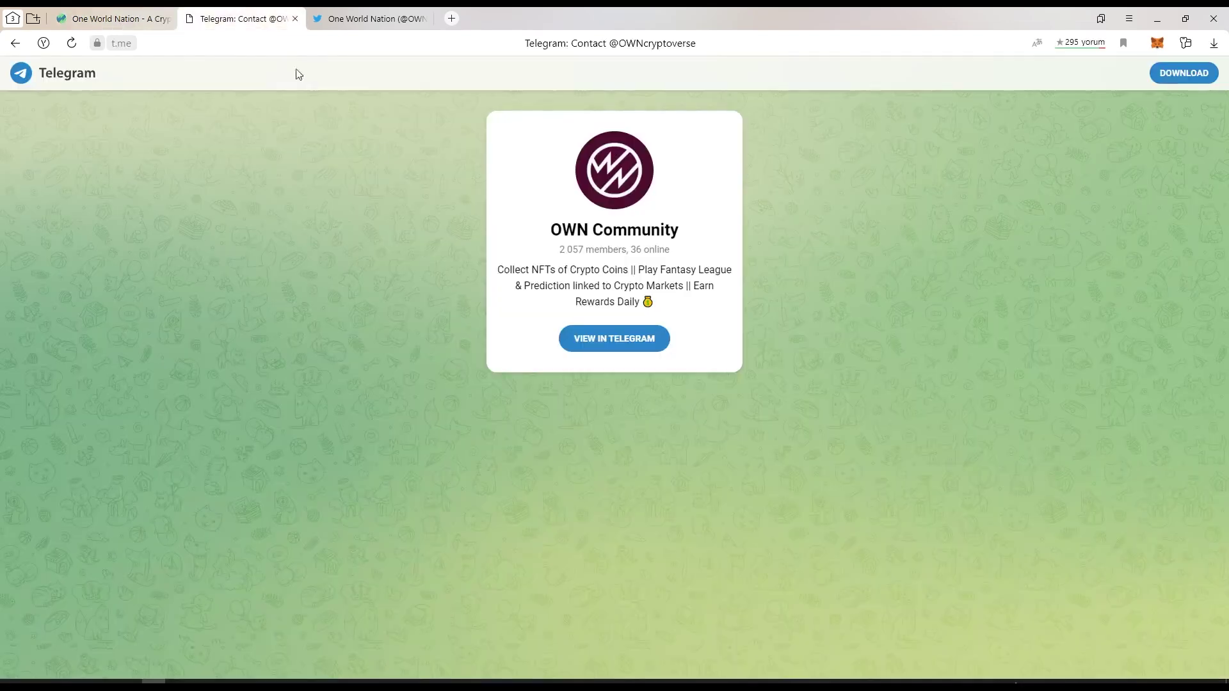
click(102, 21)
scroll(220, 248, down, 2)
scroll(227, 259, up, 2)
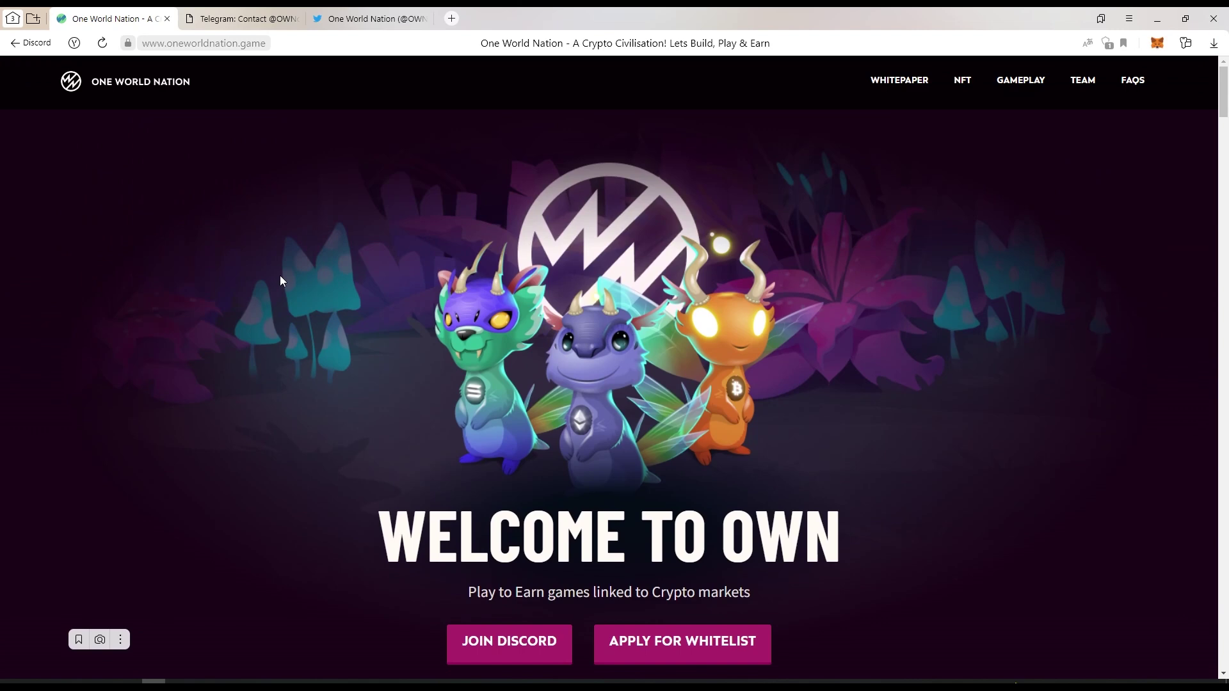
scroll(404, 255, down, 5)
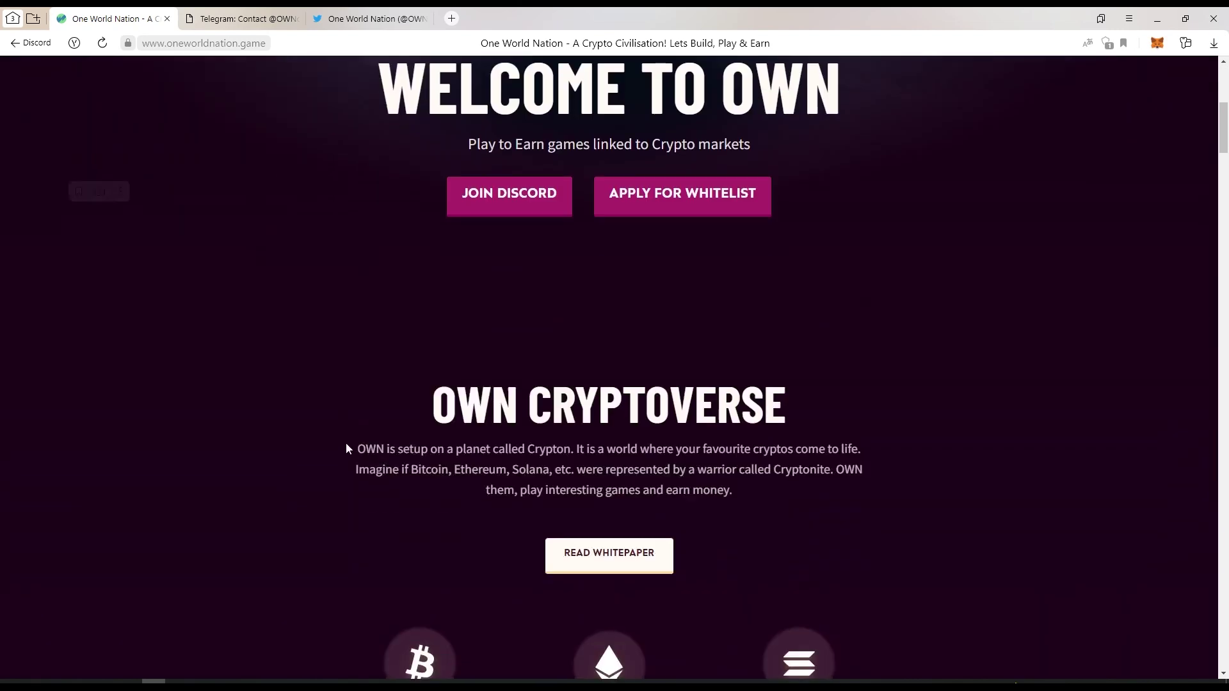
scroll(262, 413, down, 2)
scroll(290, 219, up, 7)
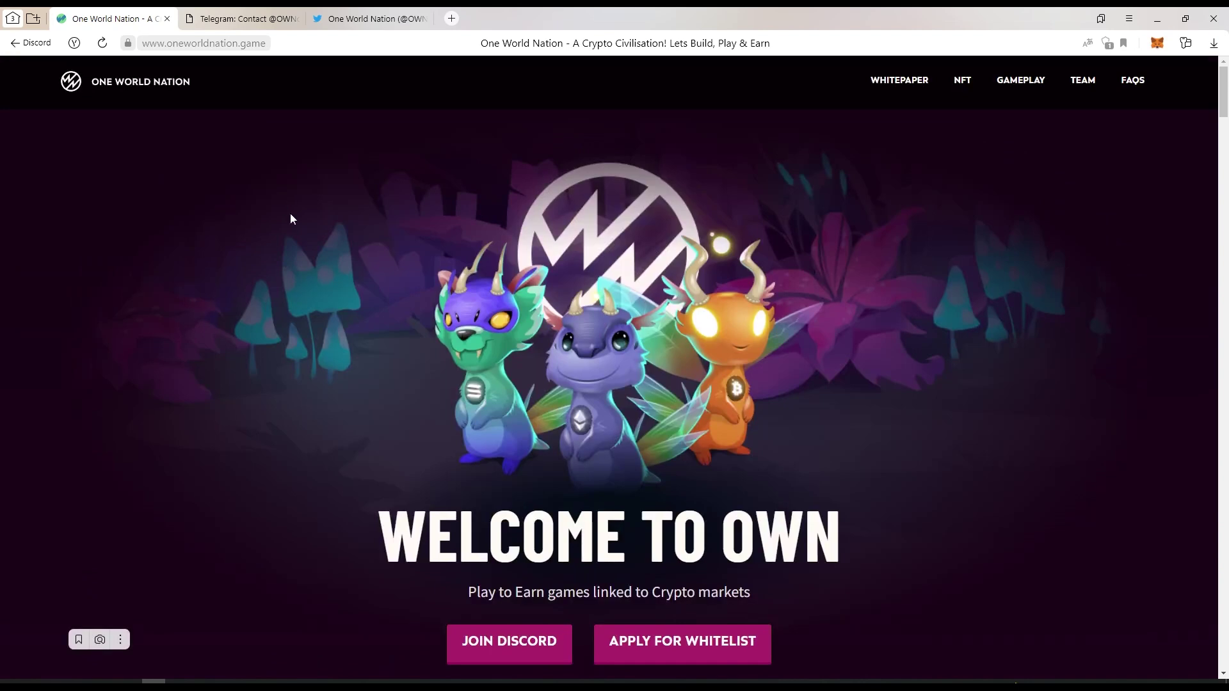
Step: Close the Telegram and Twitter pages and load the whitepaper in a background tab
click(288, 18)
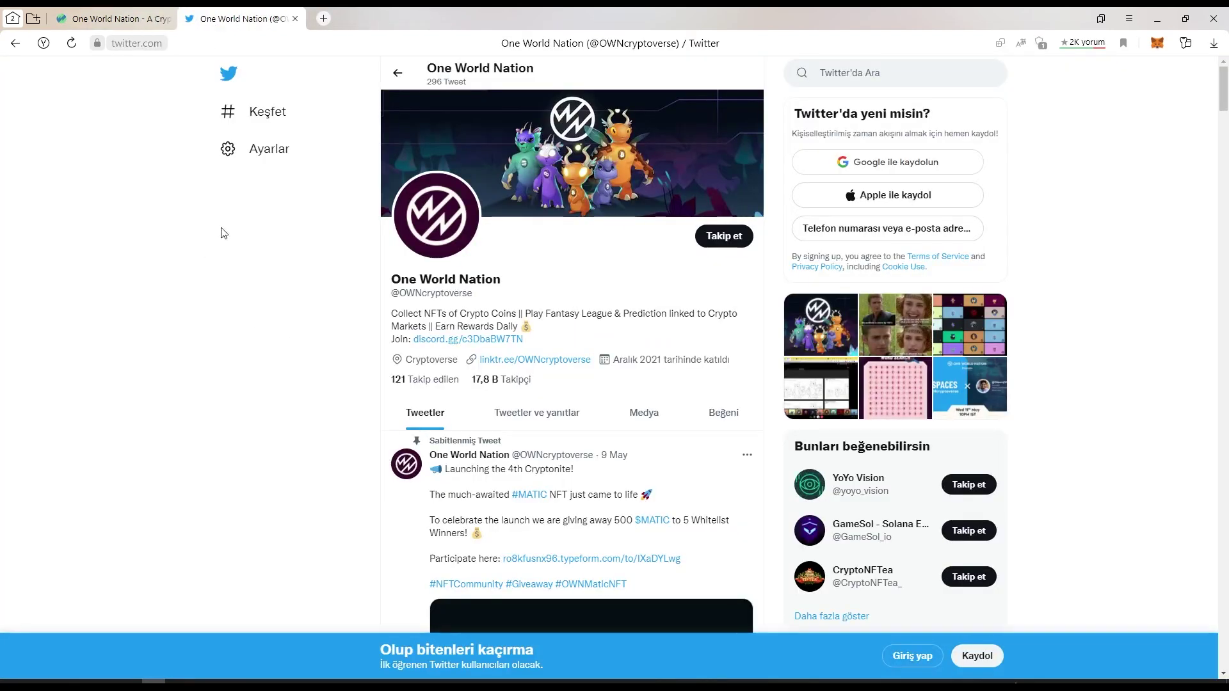
scroll(154, 291, down, 2)
scroll(122, 294, down, 2)
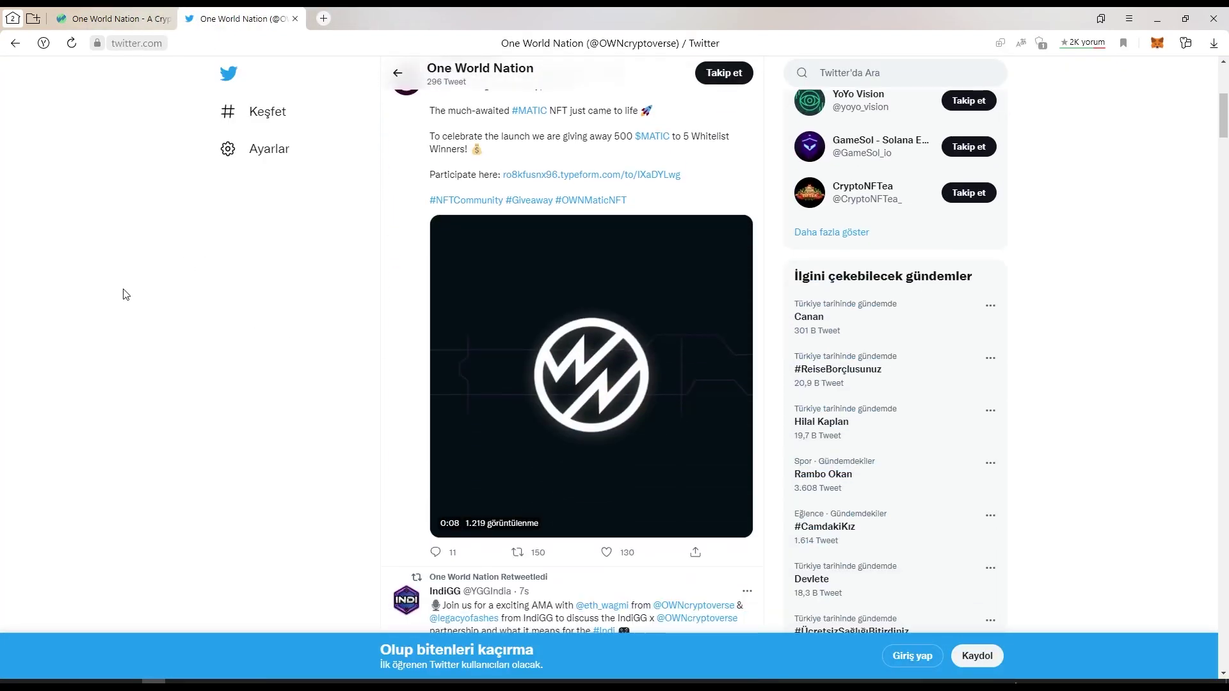
scroll(125, 290, down, 2)
scroll(128, 291, down, 1)
scroll(134, 281, down, 1)
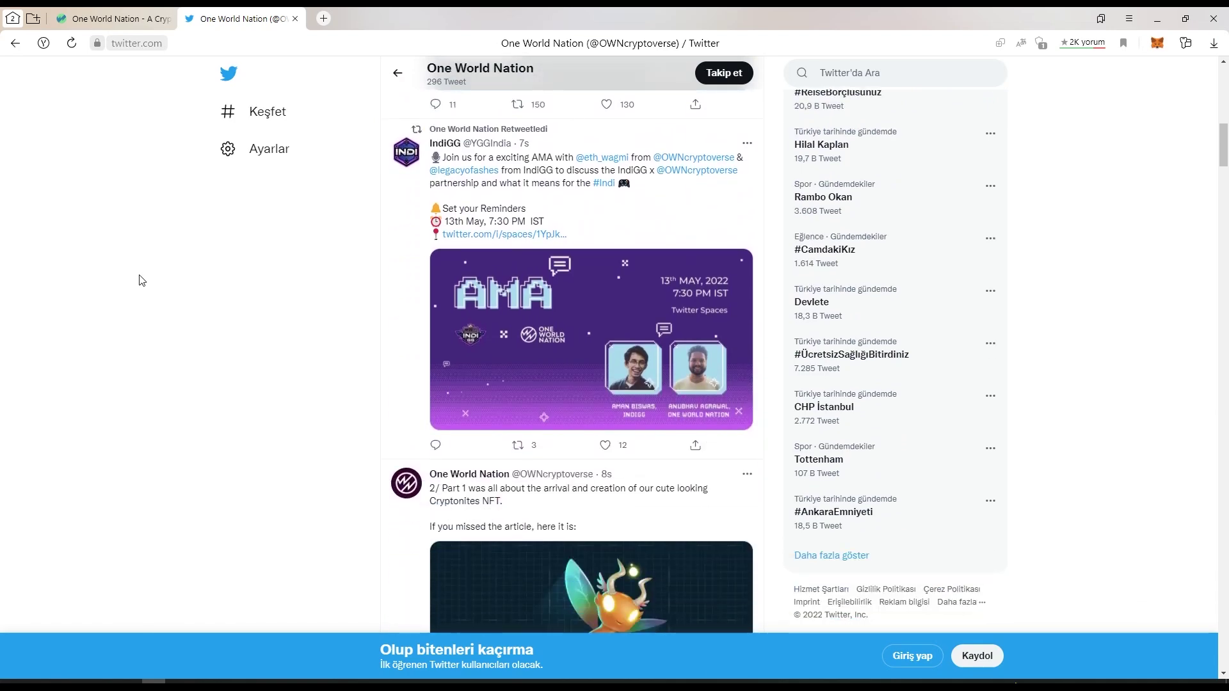
scroll(145, 259, down, 4)
scroll(145, 255, down, 3)
scroll(149, 249, down, 3)
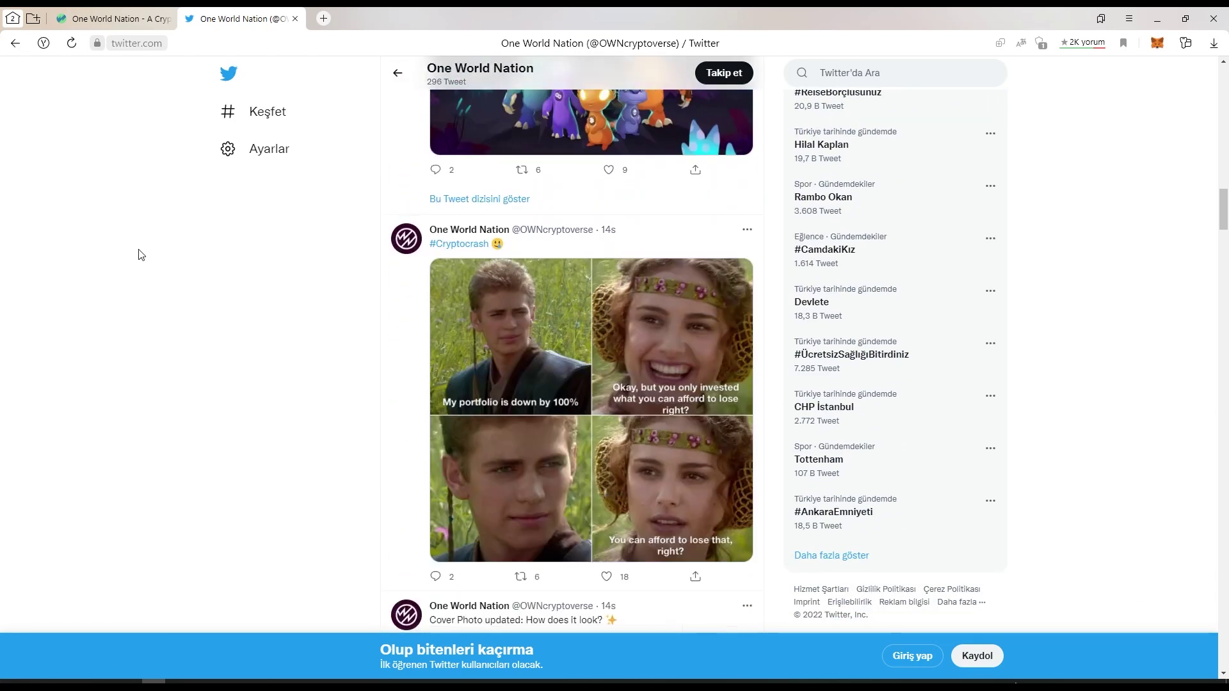
scroll(141, 252, down, 3)
scroll(131, 266, down, 1)
scroll(137, 277, down, 3)
scroll(140, 278, down, 3)
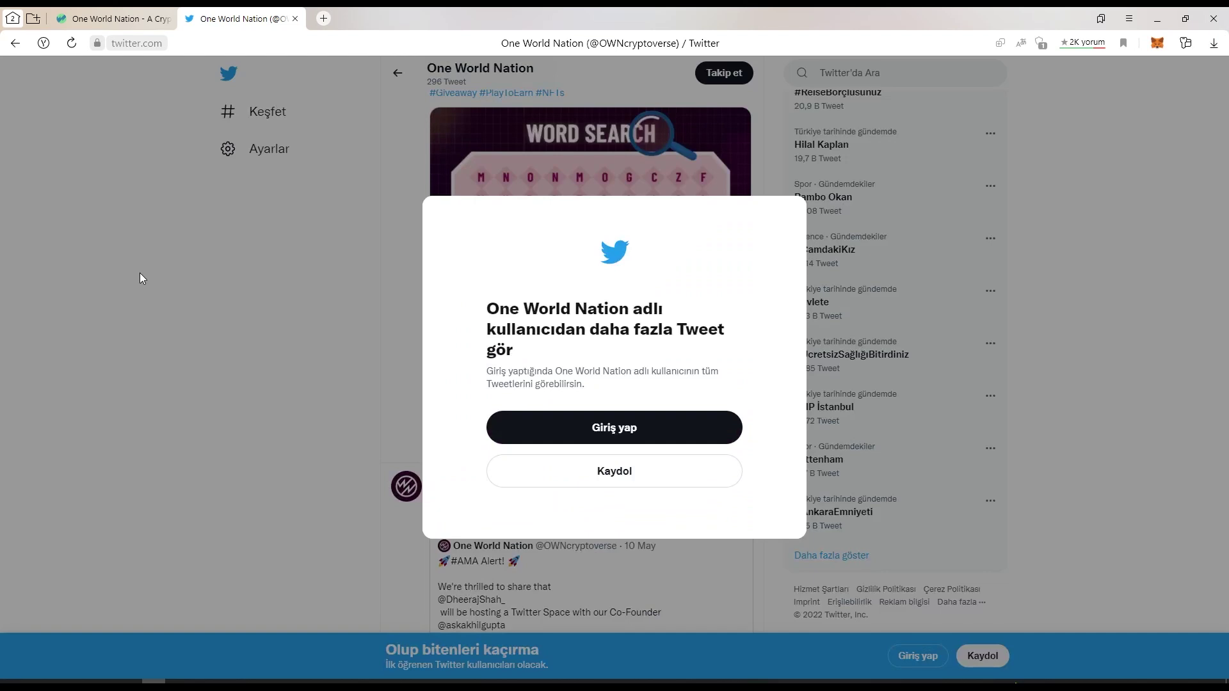
middle_click(259, 15)
scroll(326, 288, down, 2)
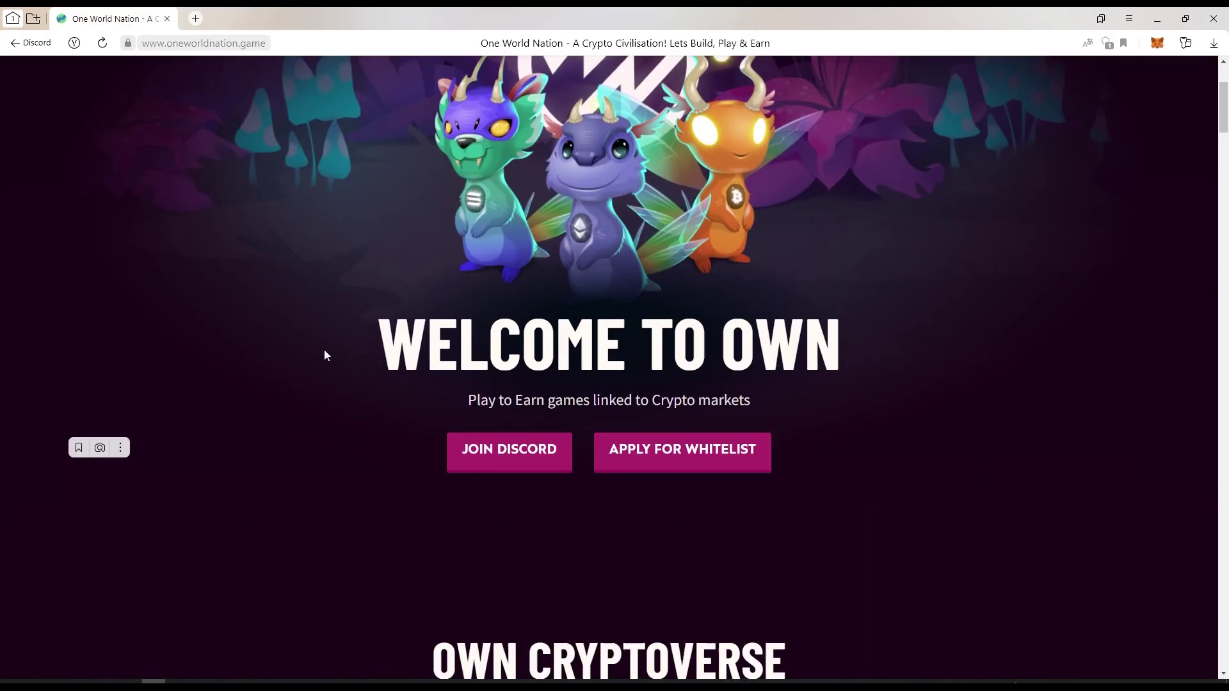
scroll(672, 270, up, 2)
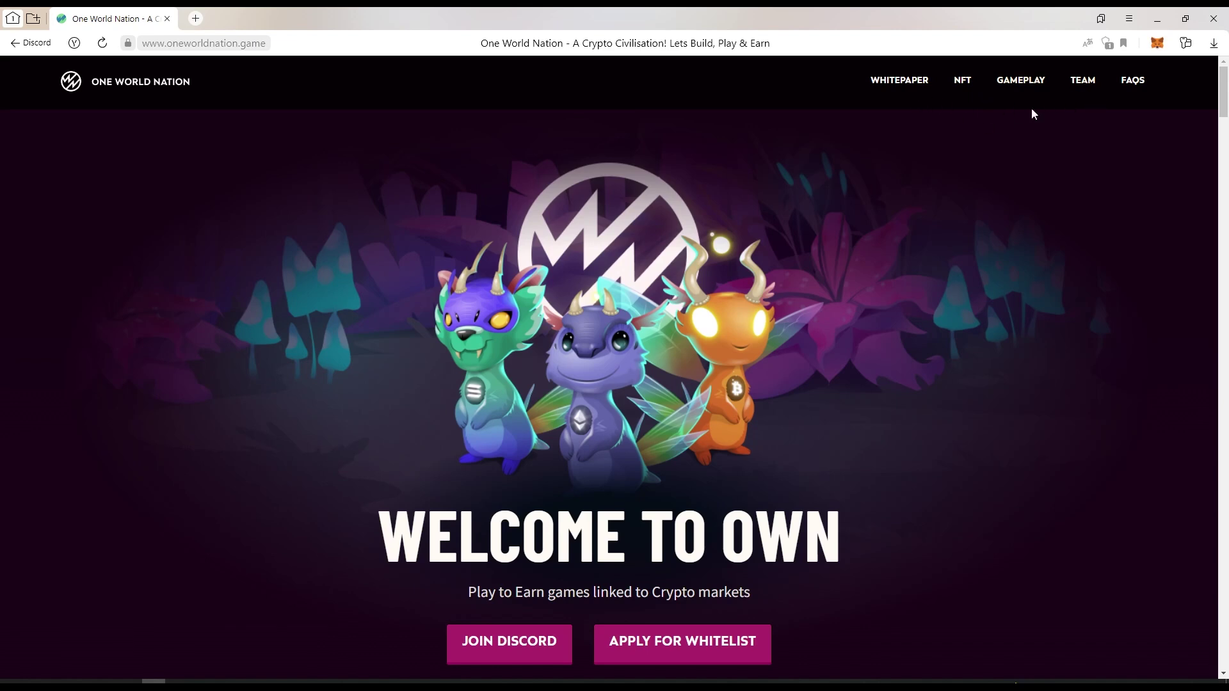
middle_click(893, 82)
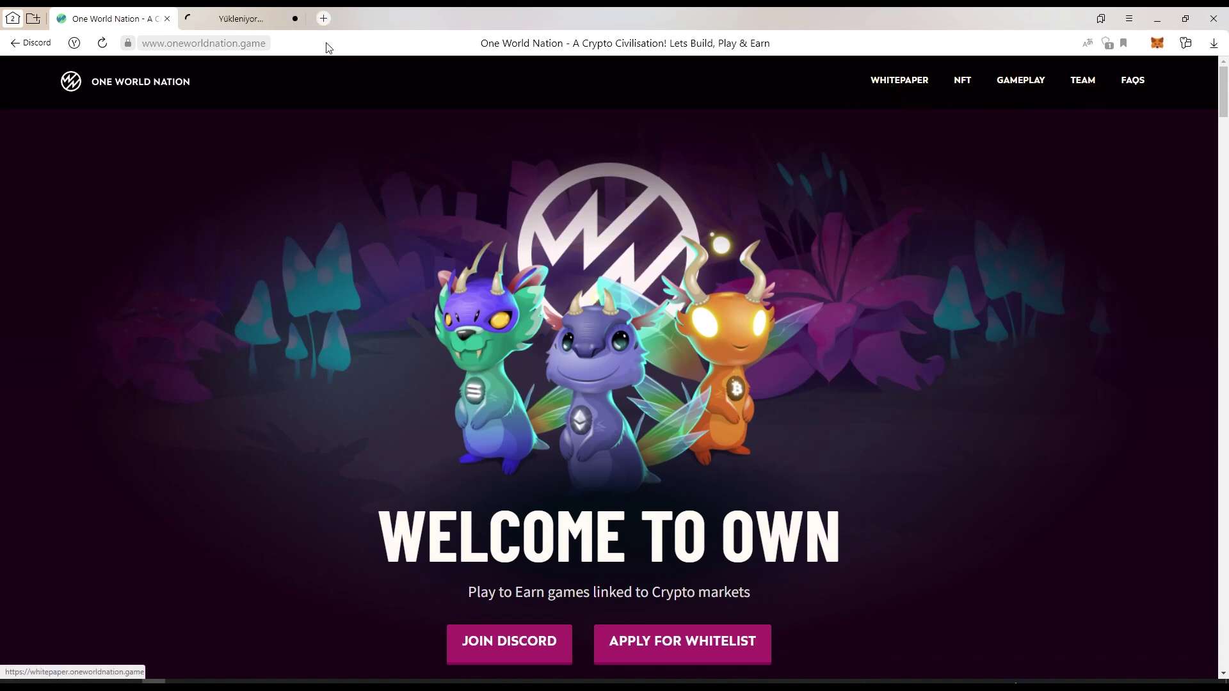
Step: View the whitepaper's Tokenomics - $OWNED page, then close the whitepaper
click(244, 18)
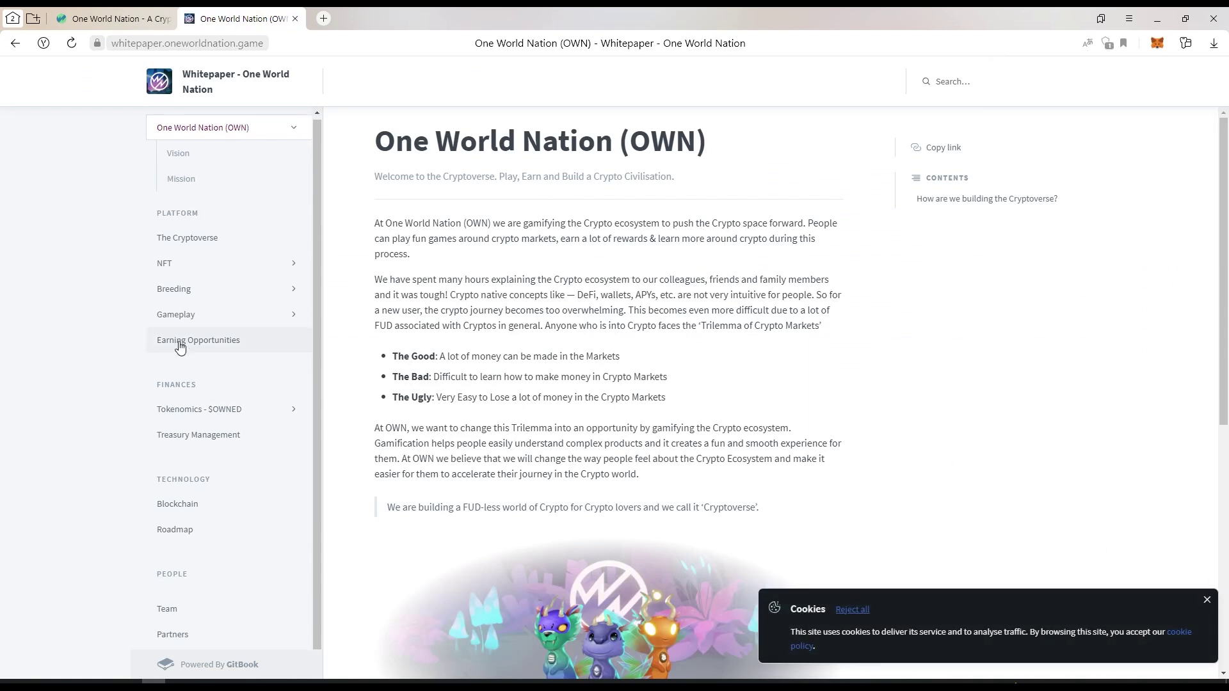
scroll(176, 343, down, 1)
click(174, 389)
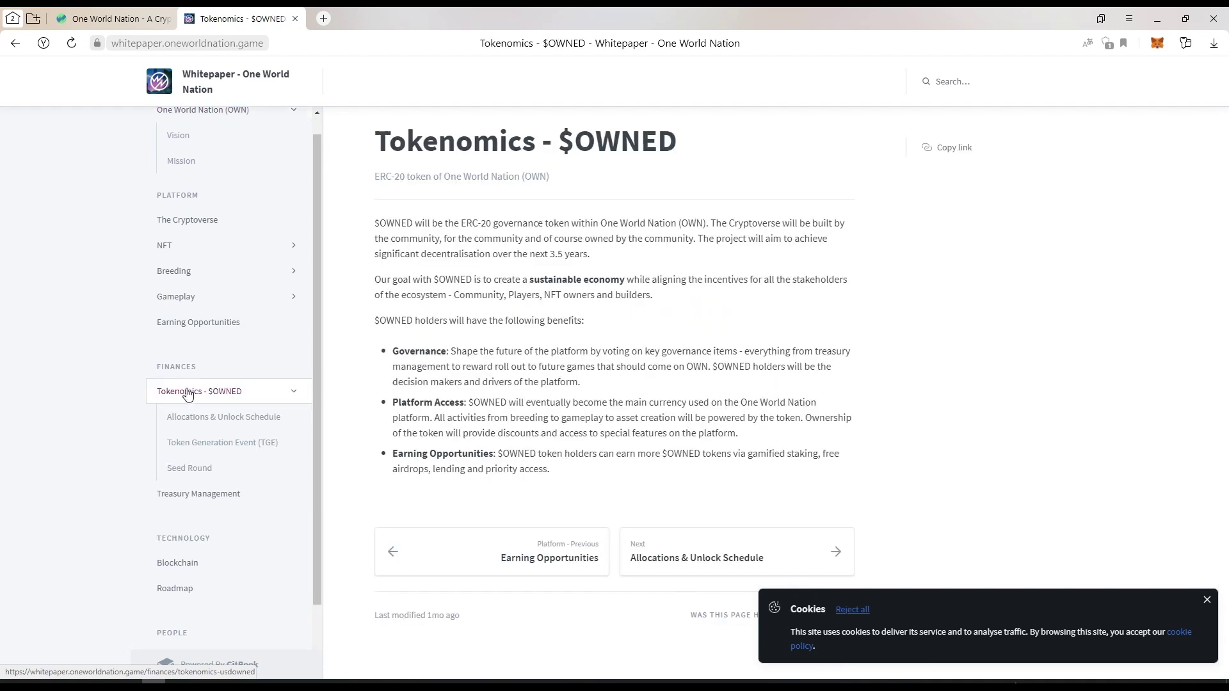
scroll(231, 394, up, 1)
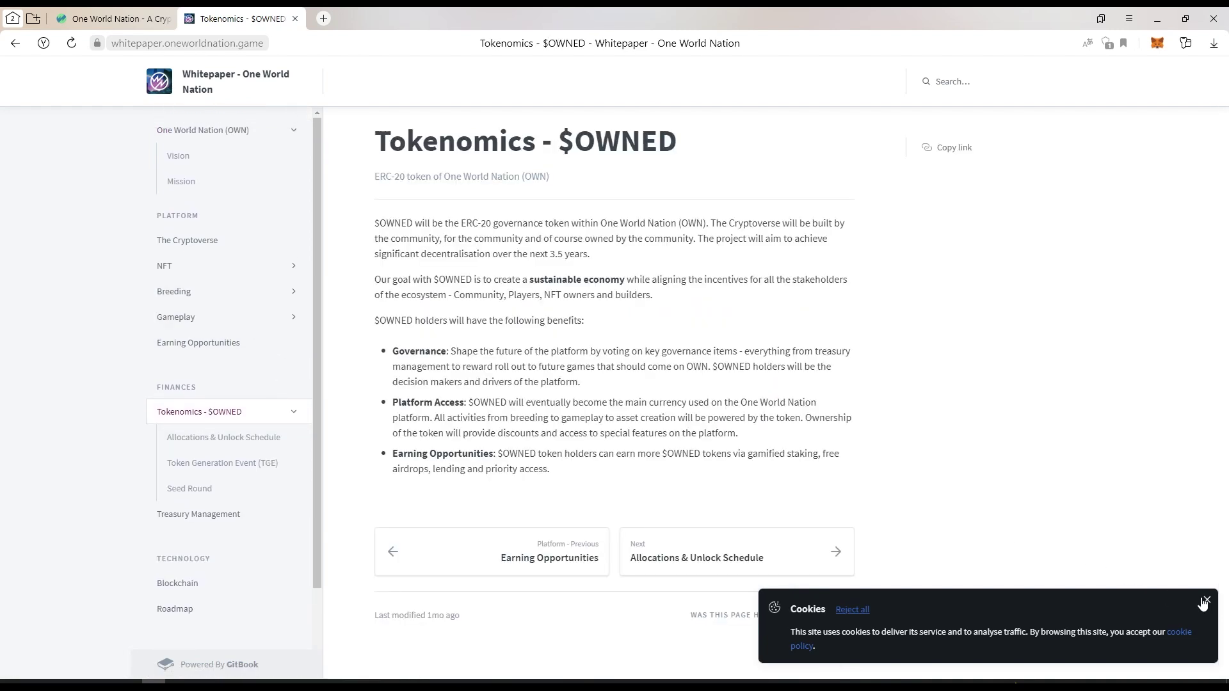
drag(320, 307, 312, 385)
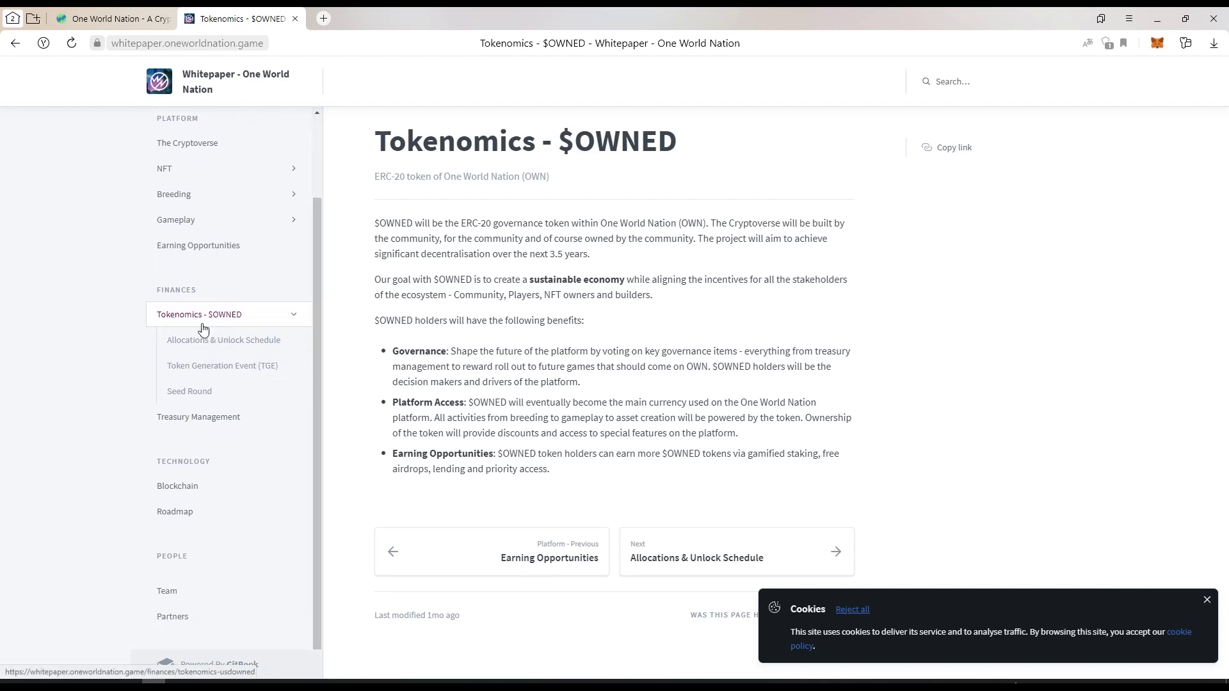
scroll(162, 300, up, 1)
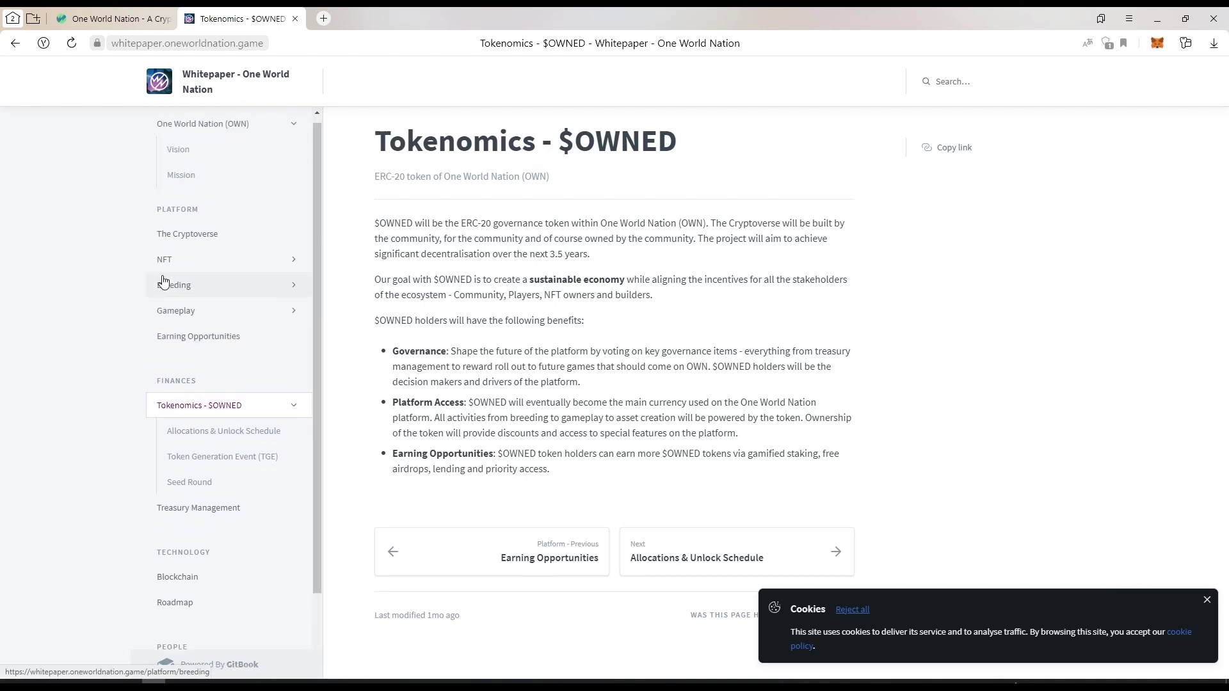
click(158, 18)
Step: Translate the homepage into Turkish from the page's right-click menu
right_click(137, 315)
right_click(184, 550)
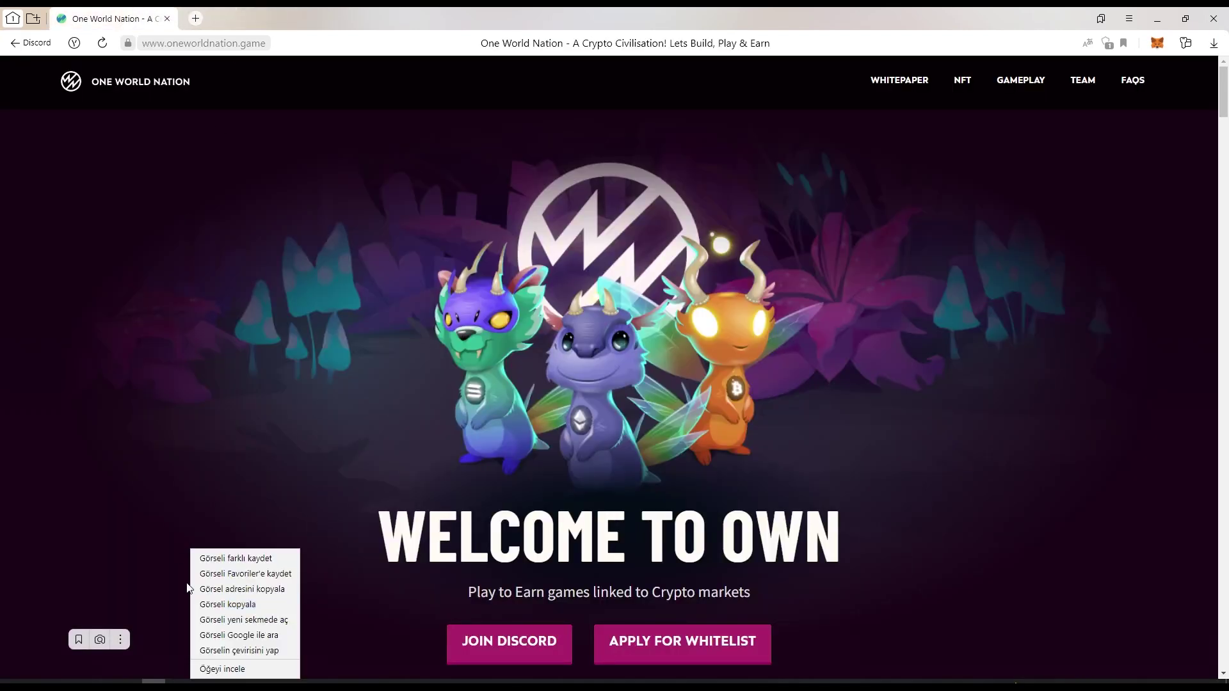
scroll(138, 409, down, 4)
right_click(160, 430)
click(215, 537)
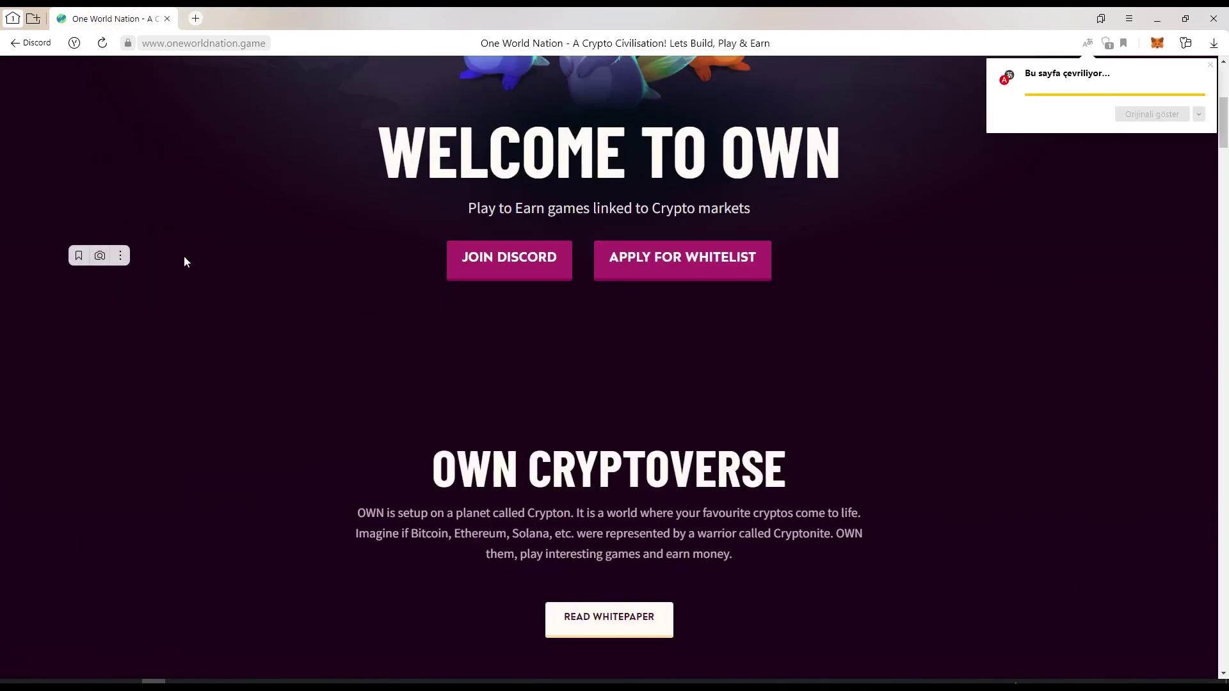
scroll(183, 252, up, 3)
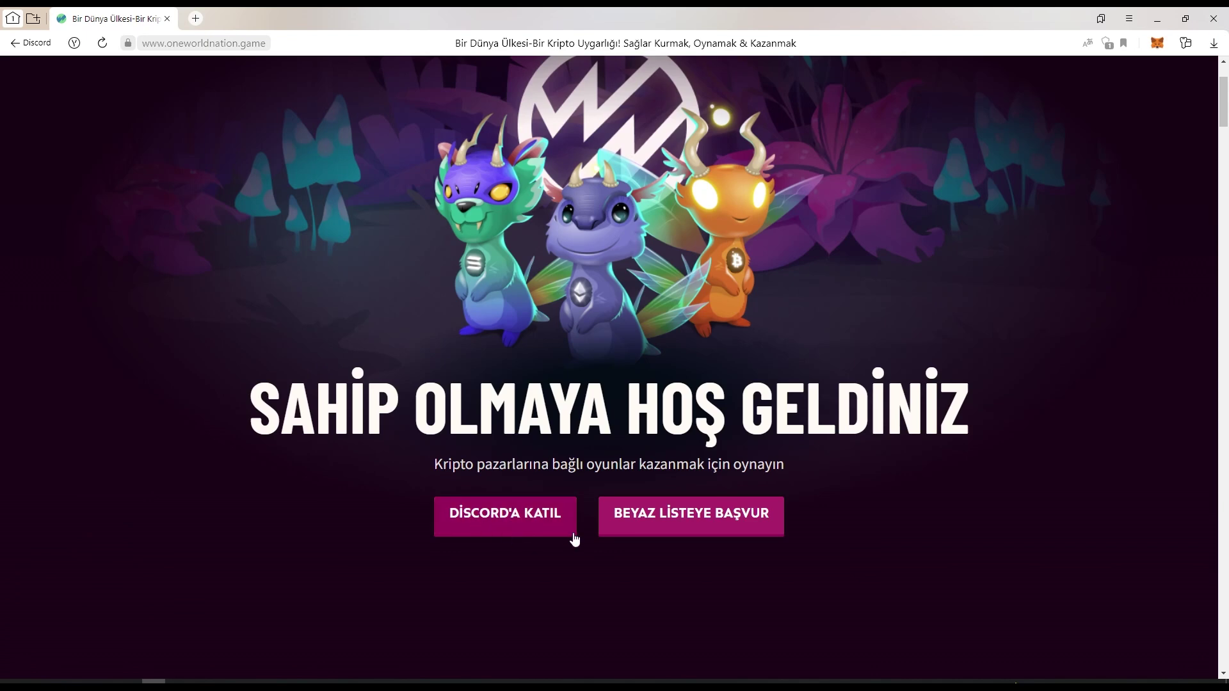
scroll(574, 540, up, 2)
scroll(563, 423, down, 3)
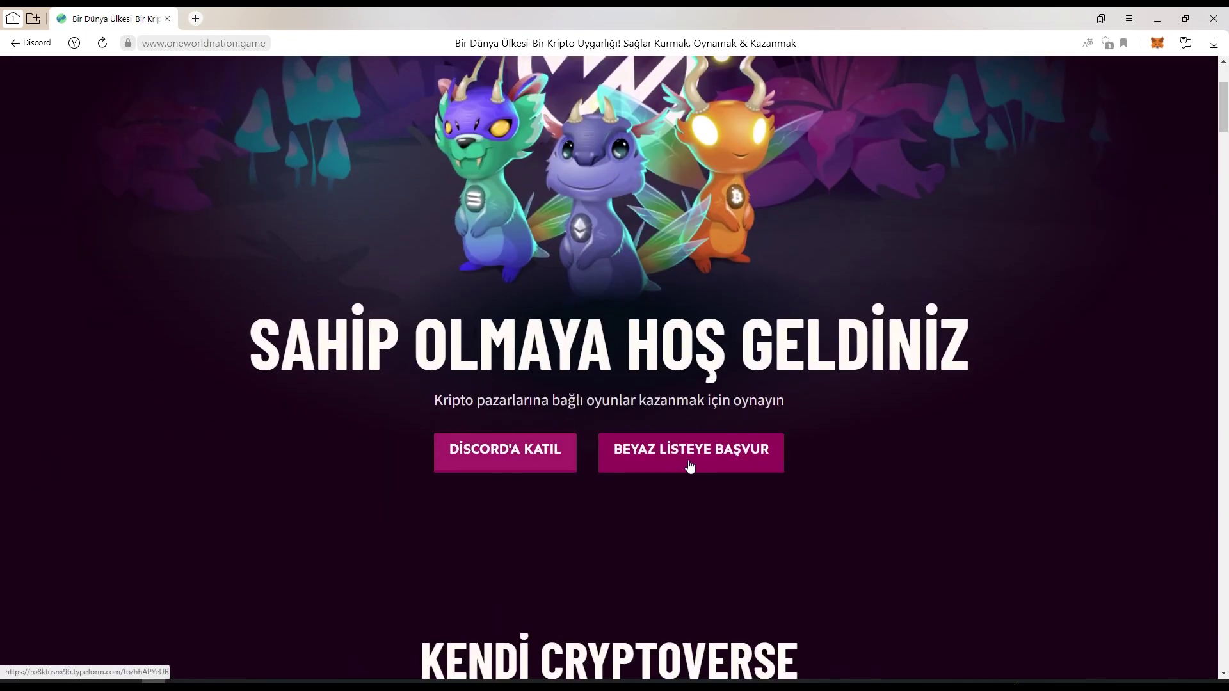
scroll(726, 281, down, 5)
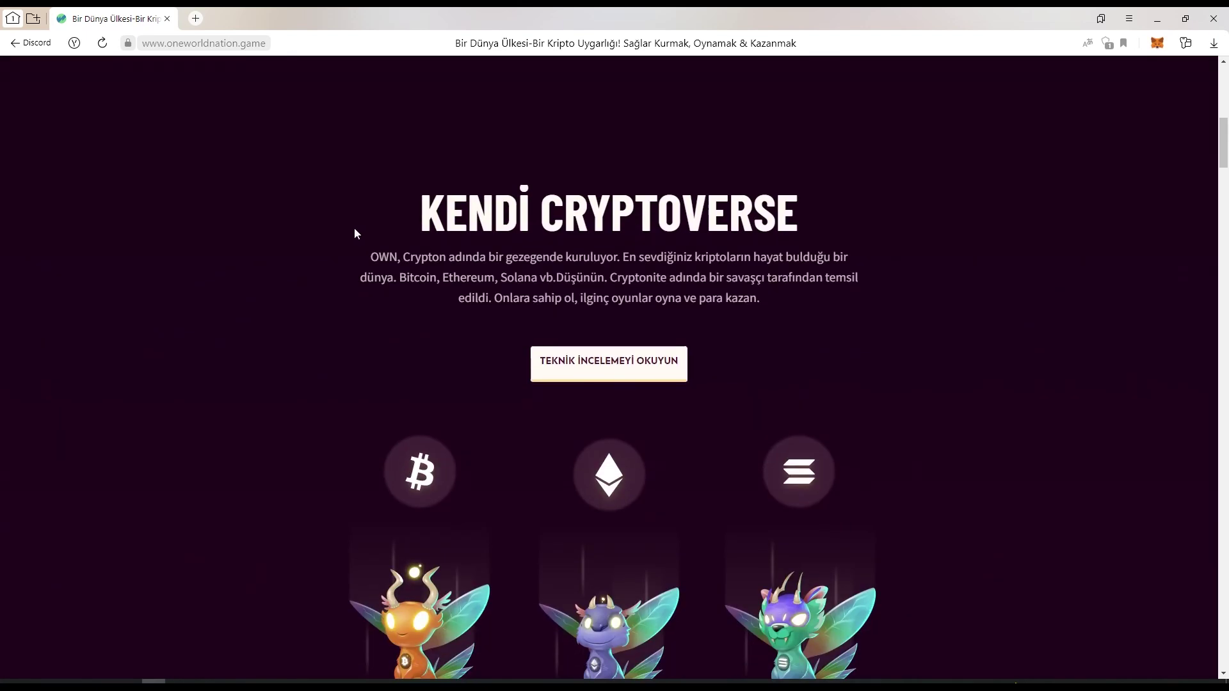
scroll(354, 234, down, 1)
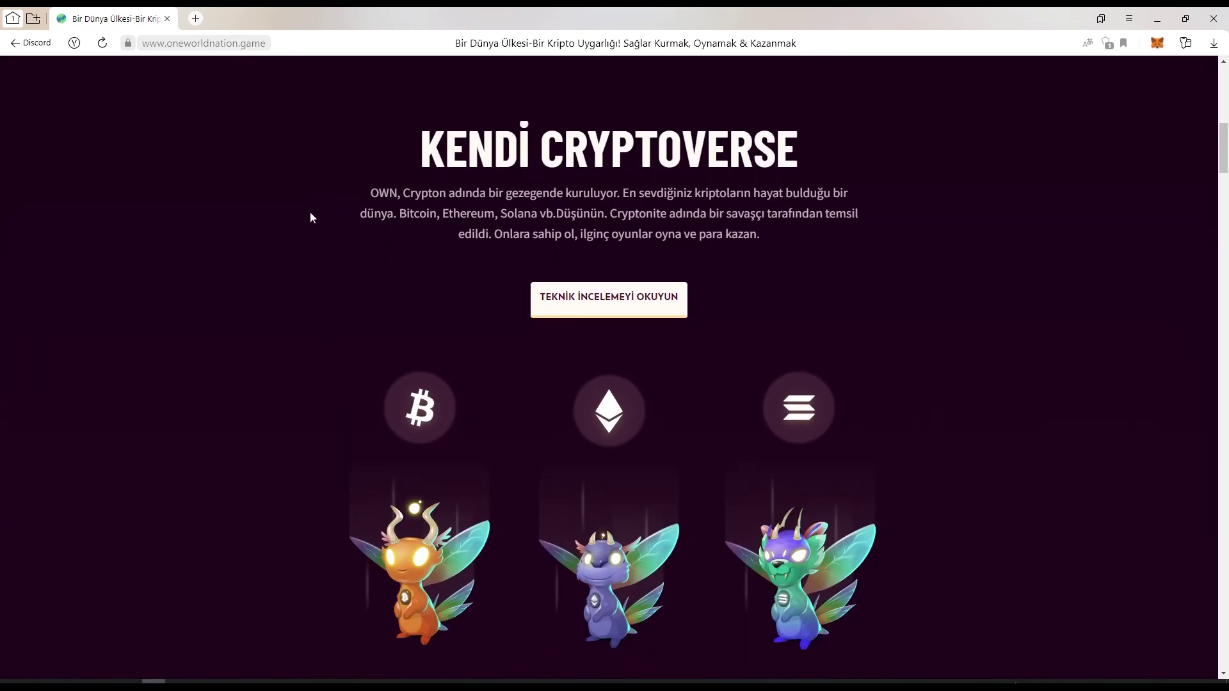
scroll(173, 279, up, 2)
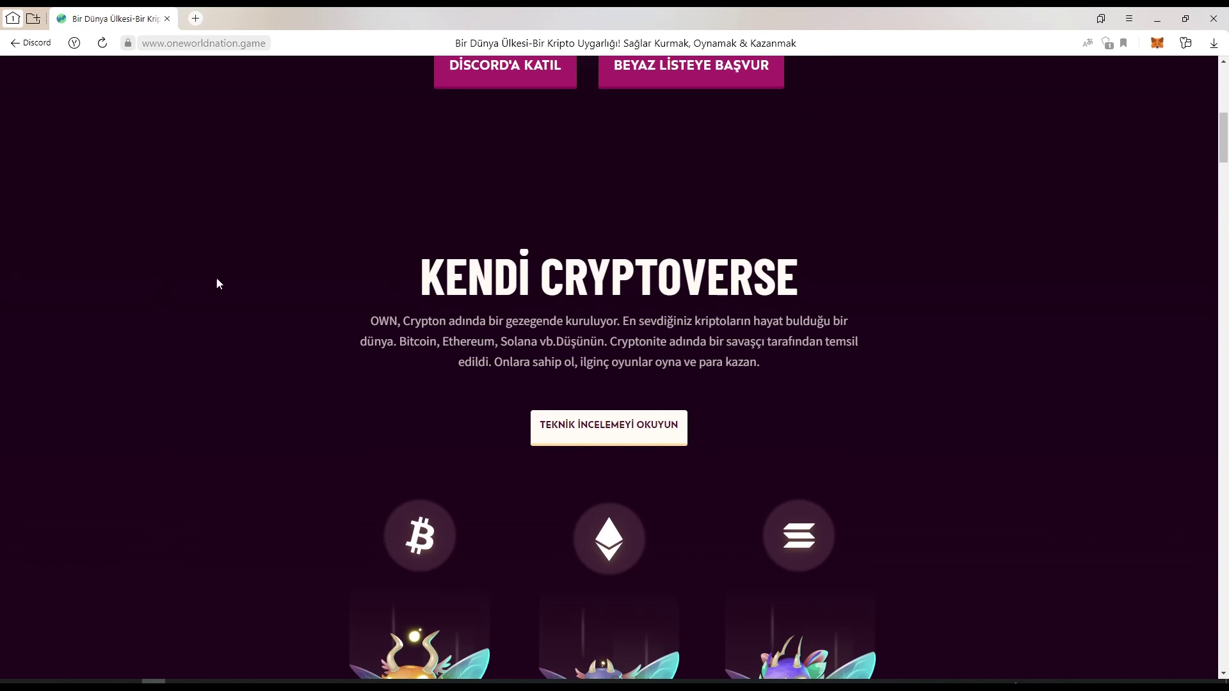
scroll(232, 328, down, 1)
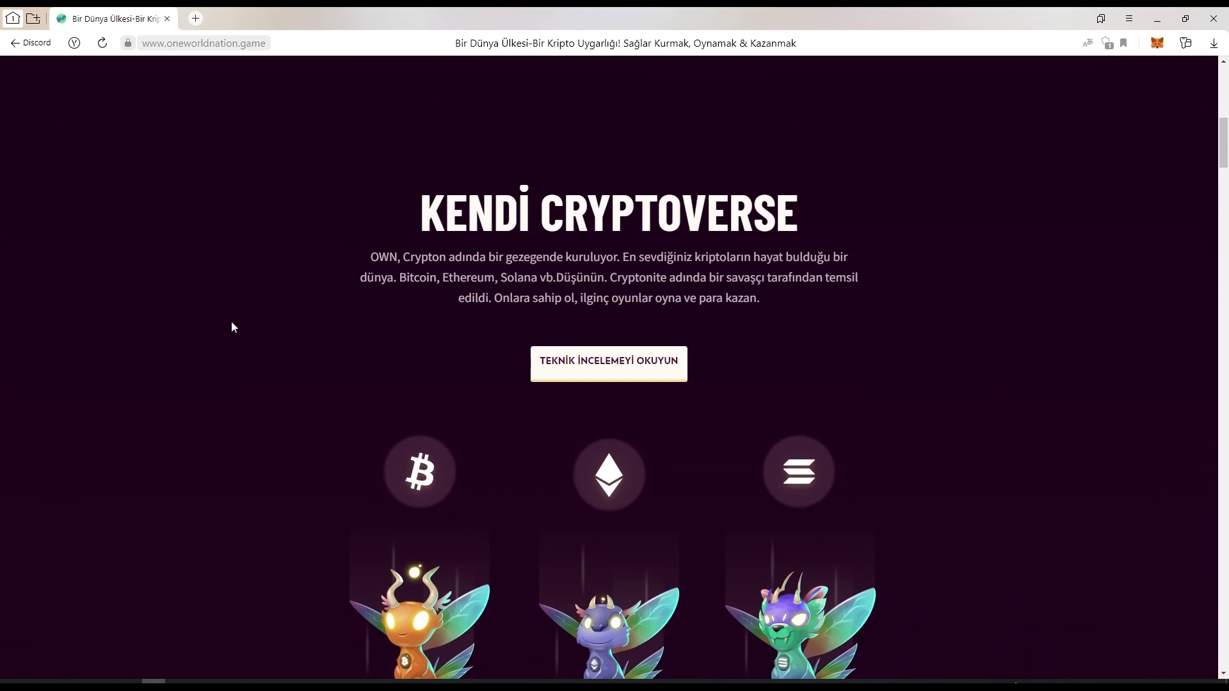
scroll(232, 327, down, 1)
scroll(228, 315, down, 3)
scroll(221, 326, down, 2)
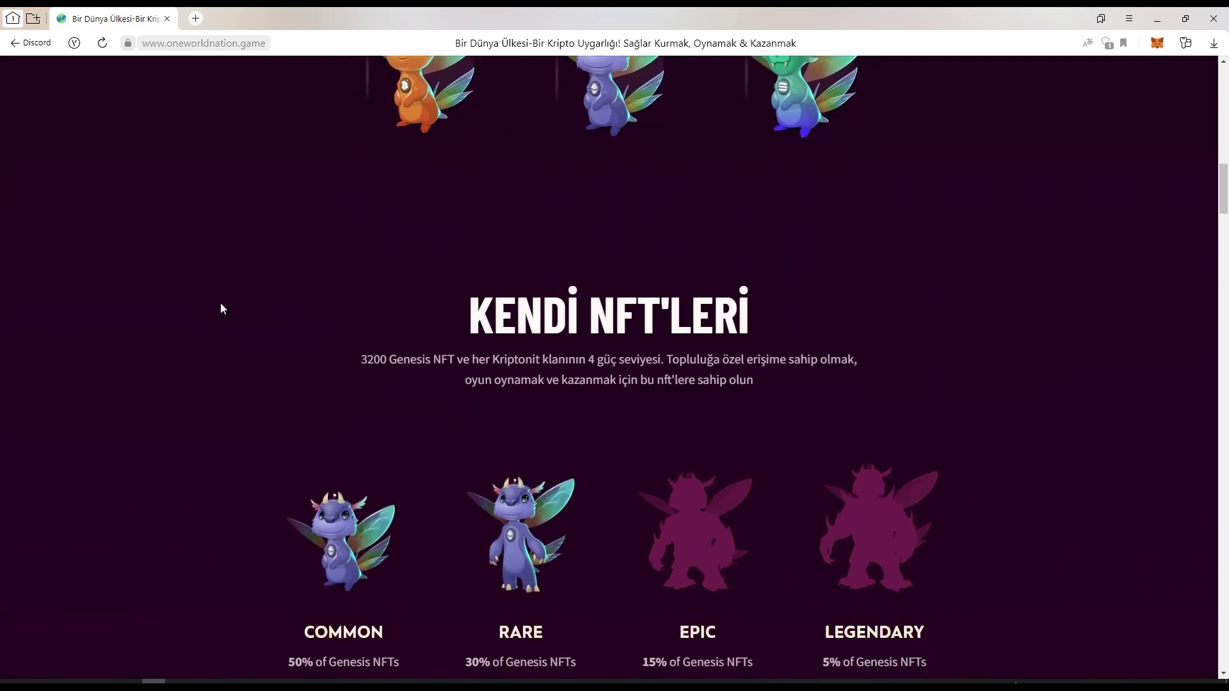
scroll(220, 307, down, 1)
scroll(192, 290, down, 1)
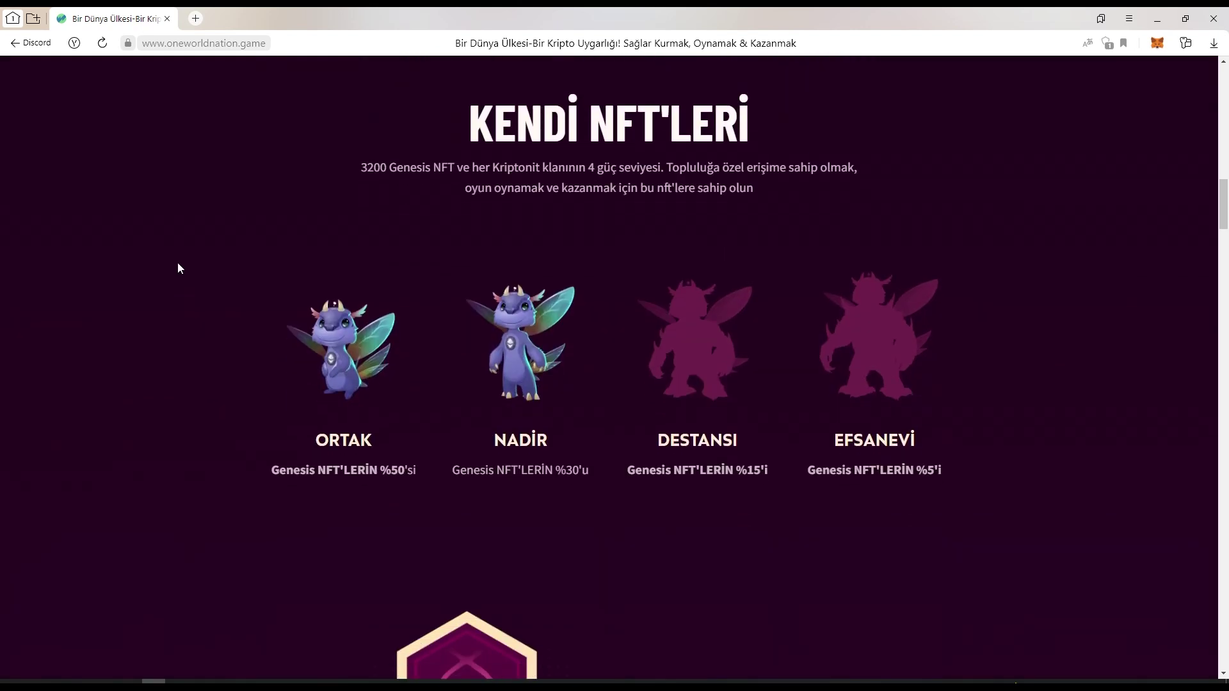
scroll(178, 254, up, 1)
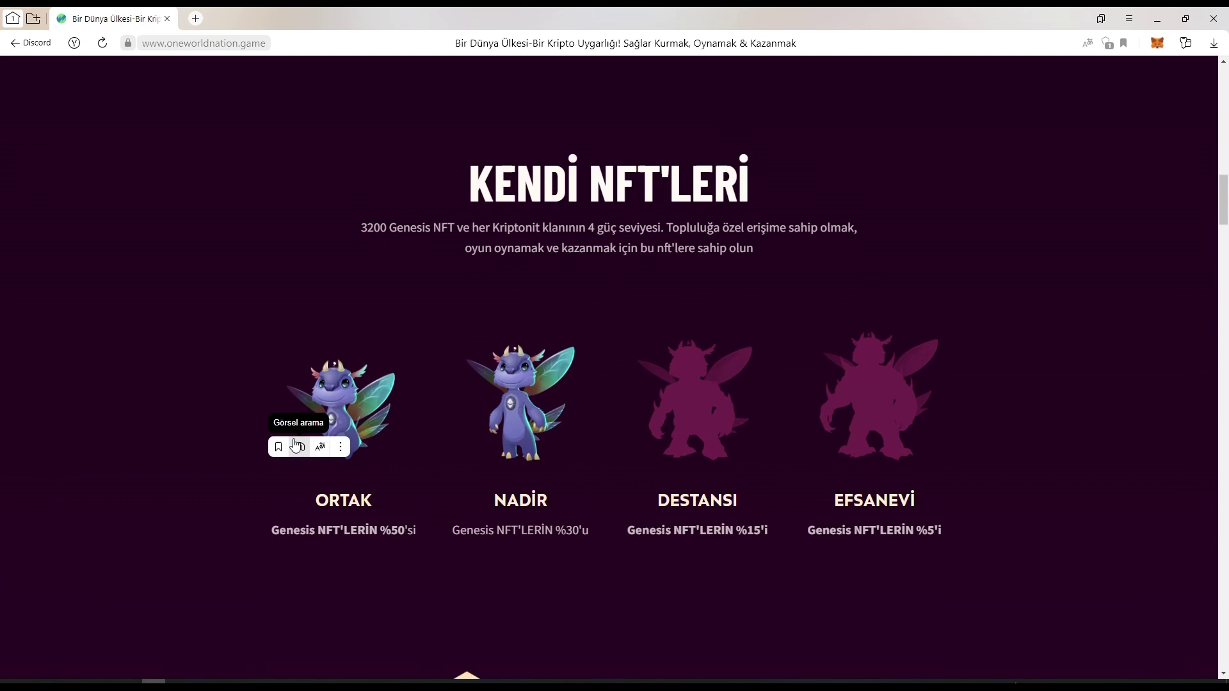
scroll(208, 437, down, 2)
scroll(199, 430, down, 2)
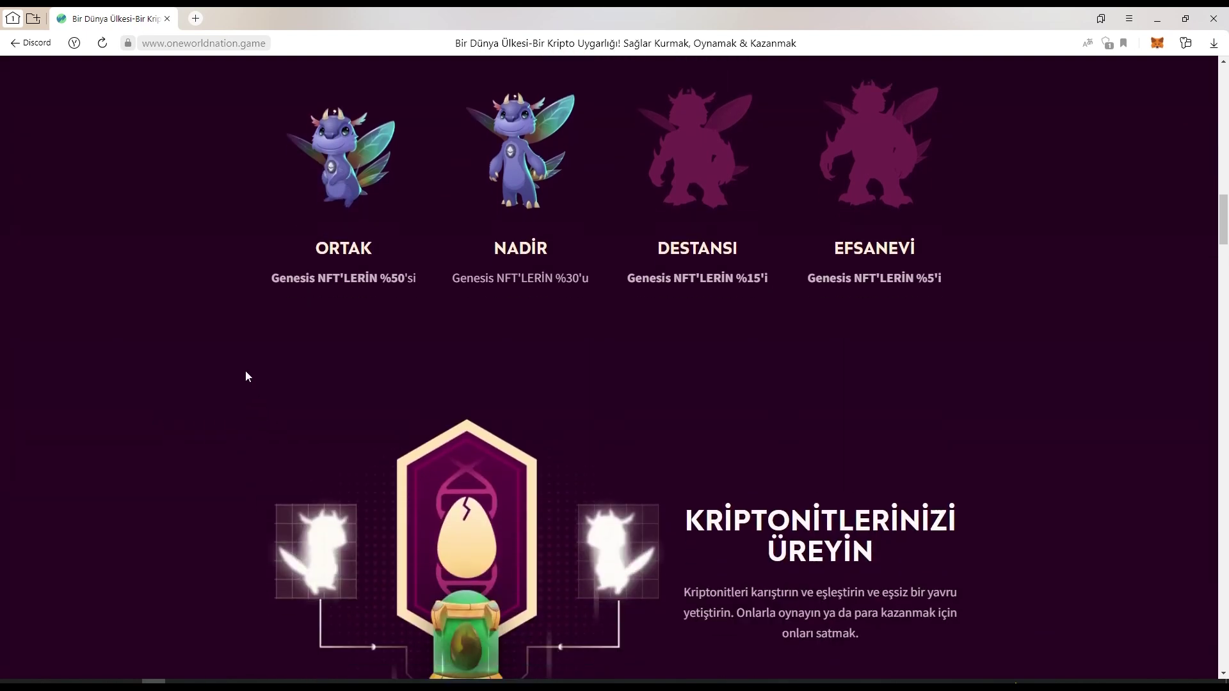
Step: Scroll the Turkish homepage from the NFT rarity tiers down to the OYUN section
drag(574, 278, 582, 278)
click(749, 312)
scroll(569, 299, down, 3)
scroll(500, 281, down, 2)
scroll(288, 281, down, 3)
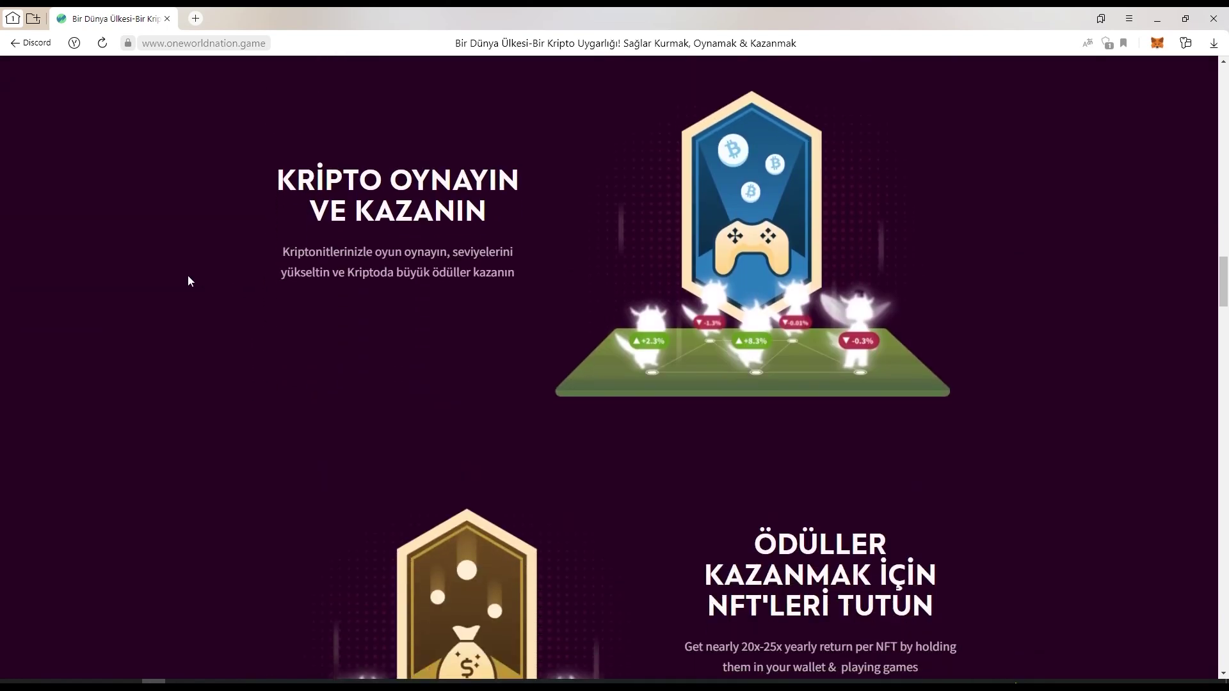
scroll(180, 272, down, 3)
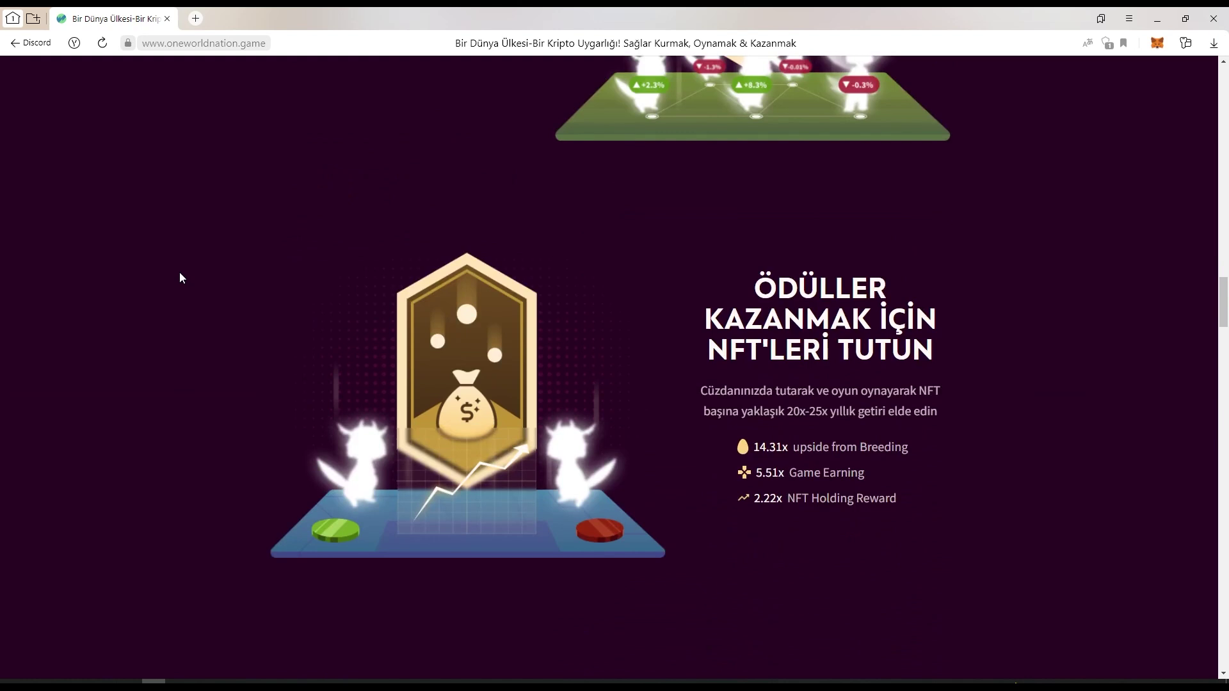
scroll(179, 272, down, 1)
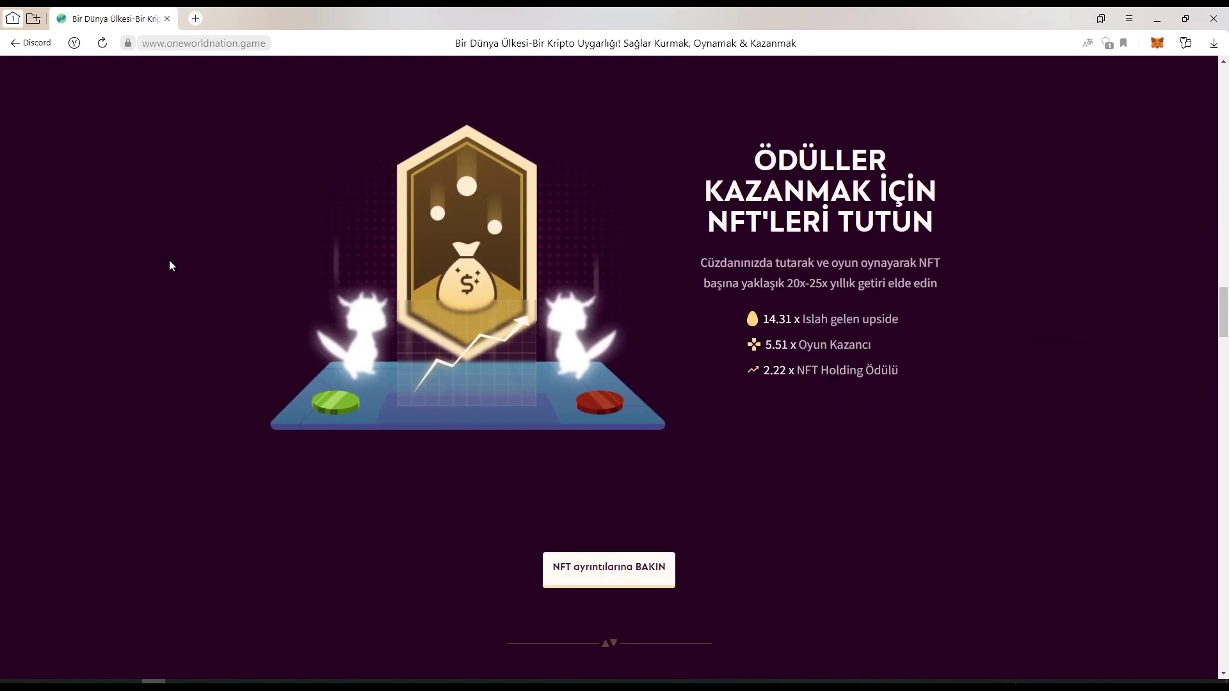
scroll(171, 288, up, 1)
scroll(288, 299, down, 2)
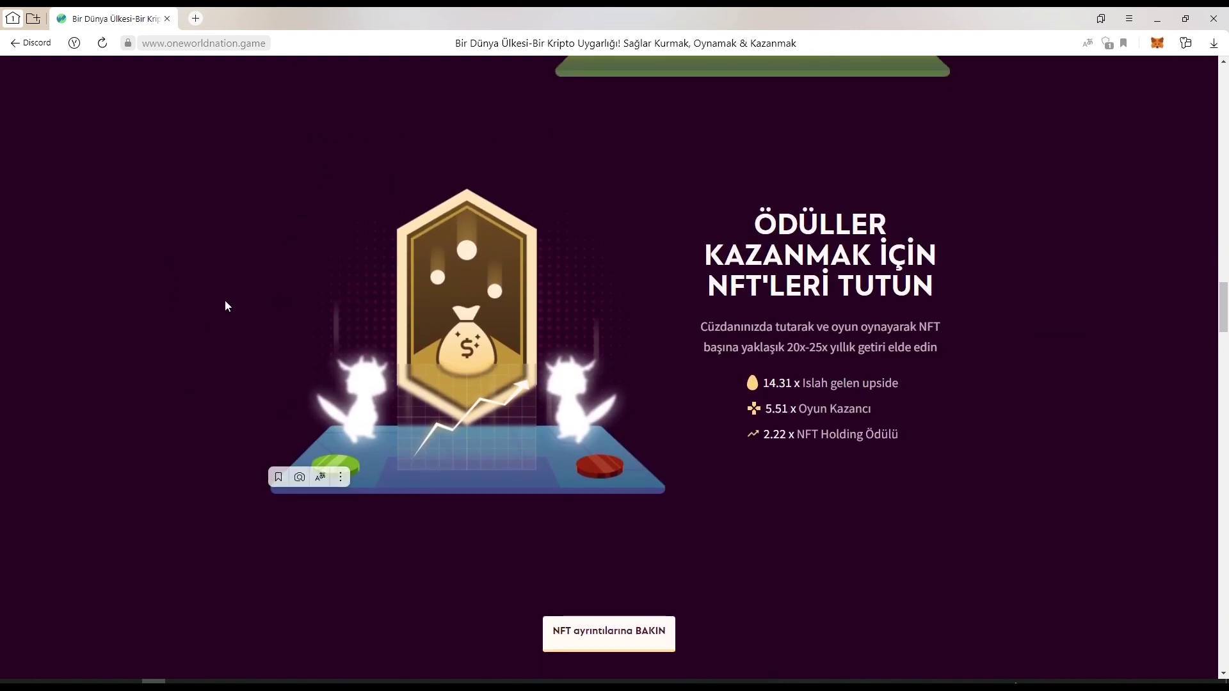
scroll(225, 303, down, 2)
scroll(160, 295, down, 3)
scroll(152, 292, down, 3)
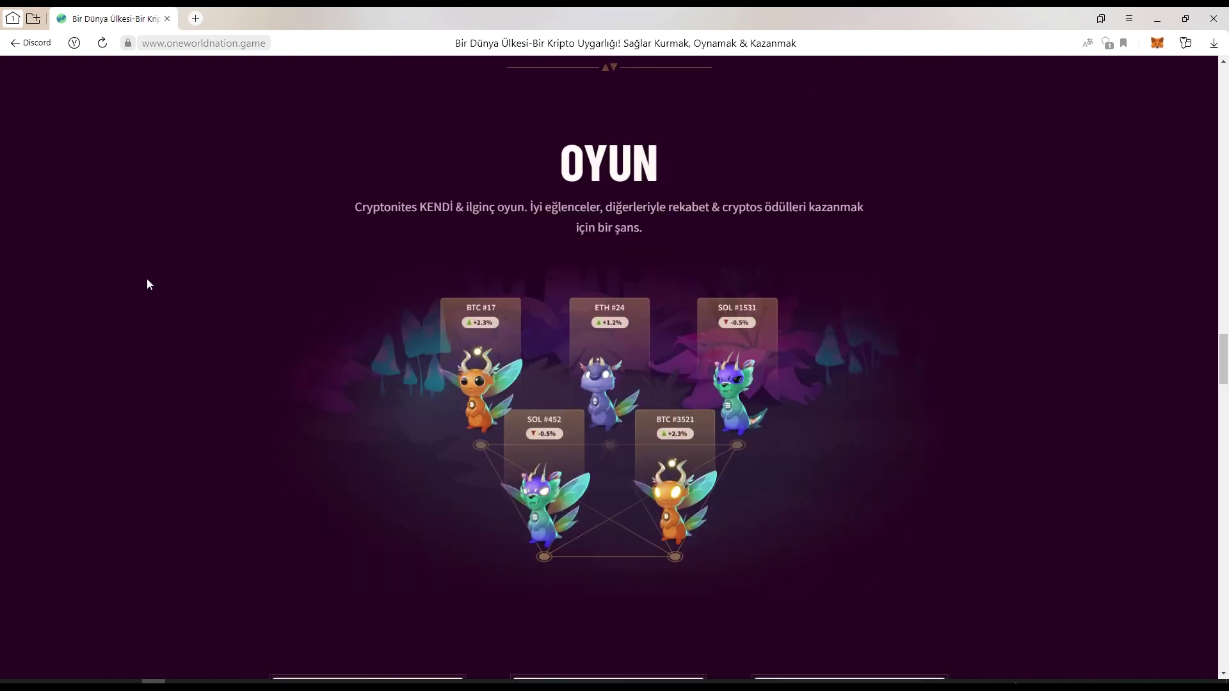
scroll(255, 240, down, 1)
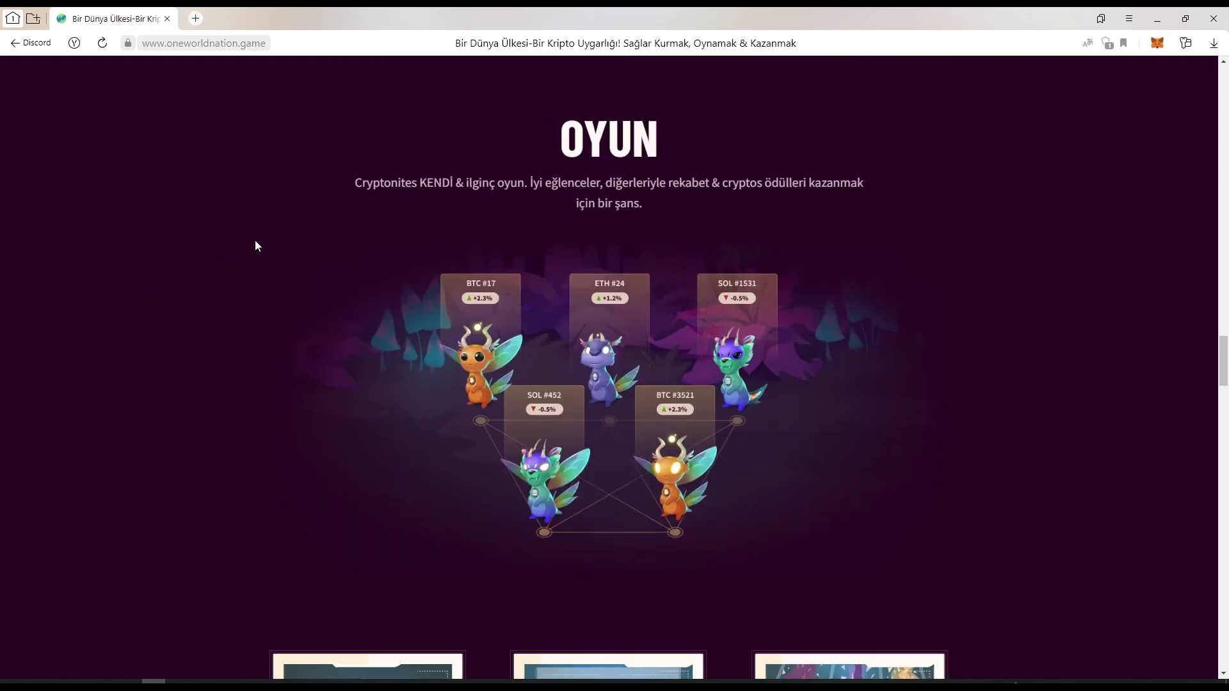
scroll(249, 247, down, 2)
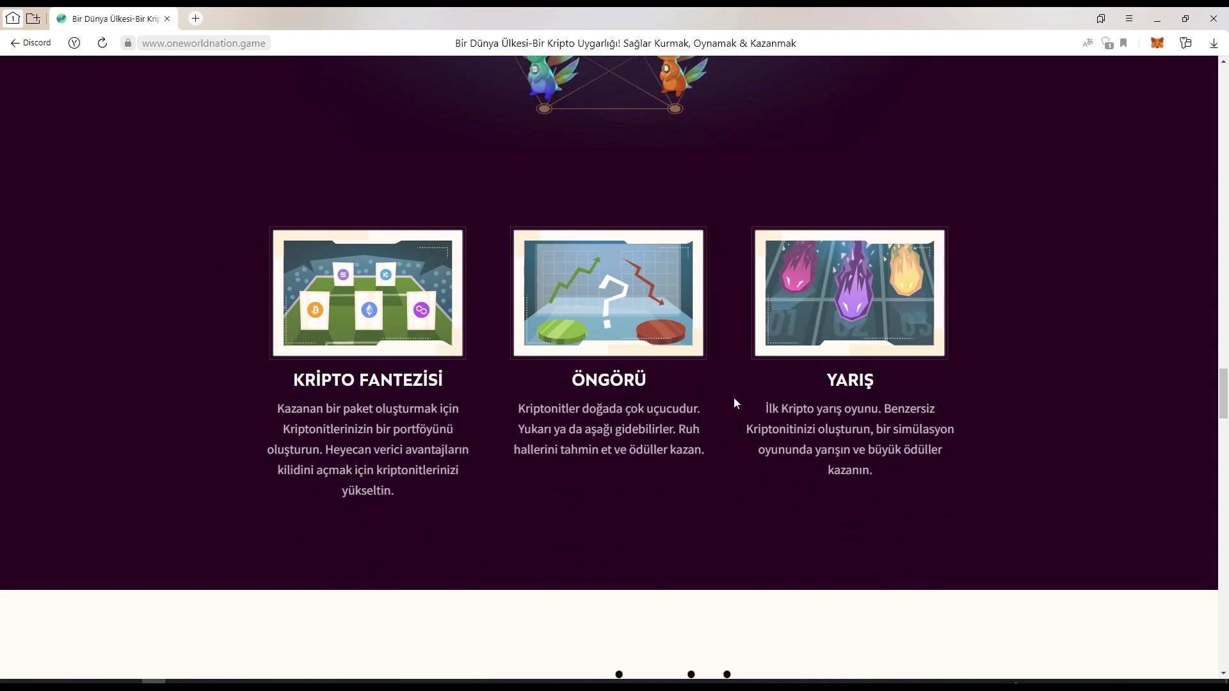
Step: View the original English text of a game-mode description, then dismiss the popup
drag(519, 409, 700, 408)
mouse_move(609, 380)
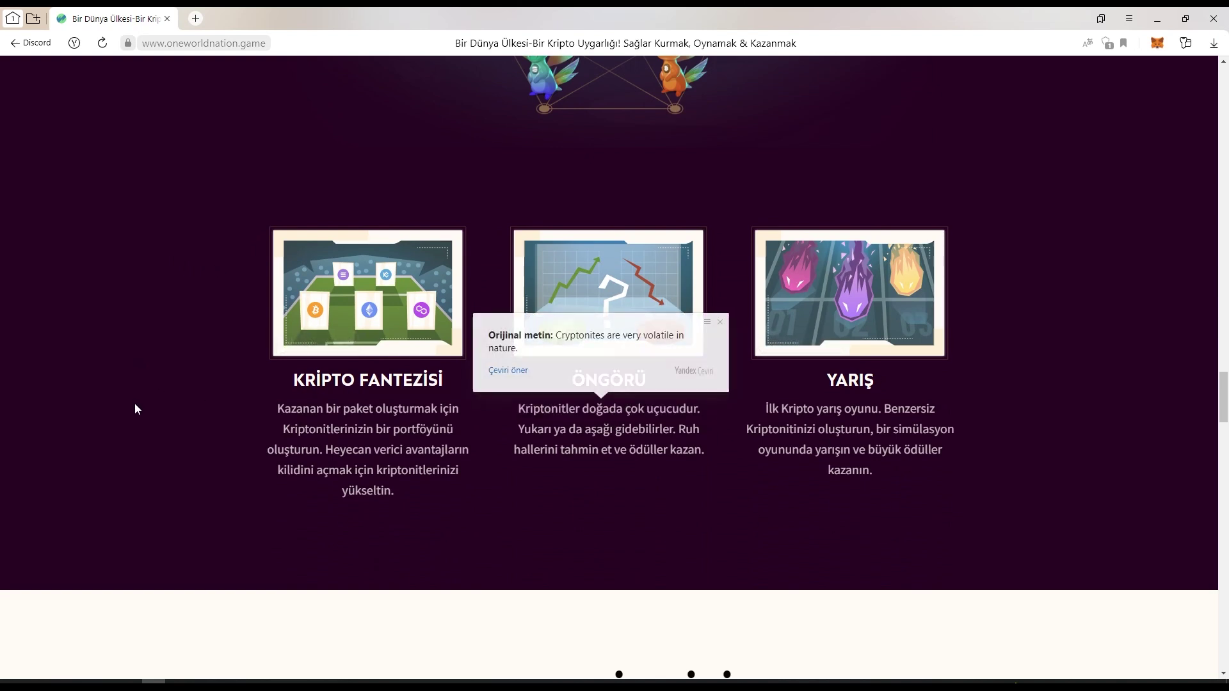
click(134, 403)
scroll(589, 506, down, 1)
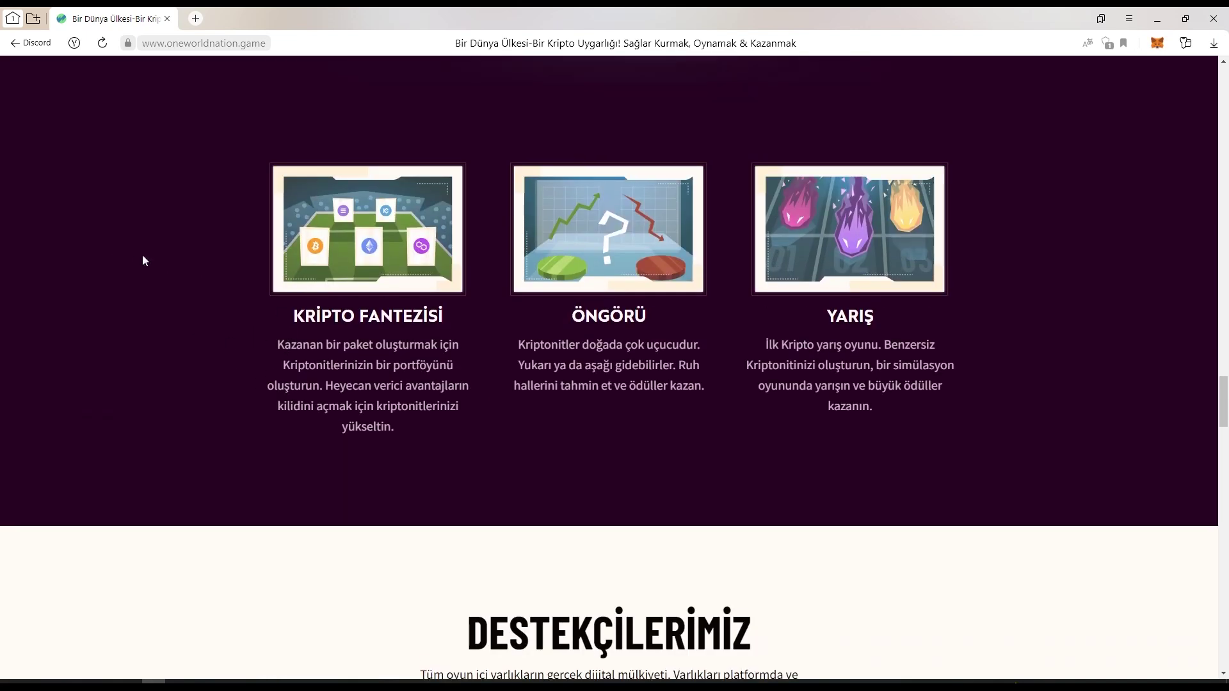
scroll(1047, 405, down, 5)
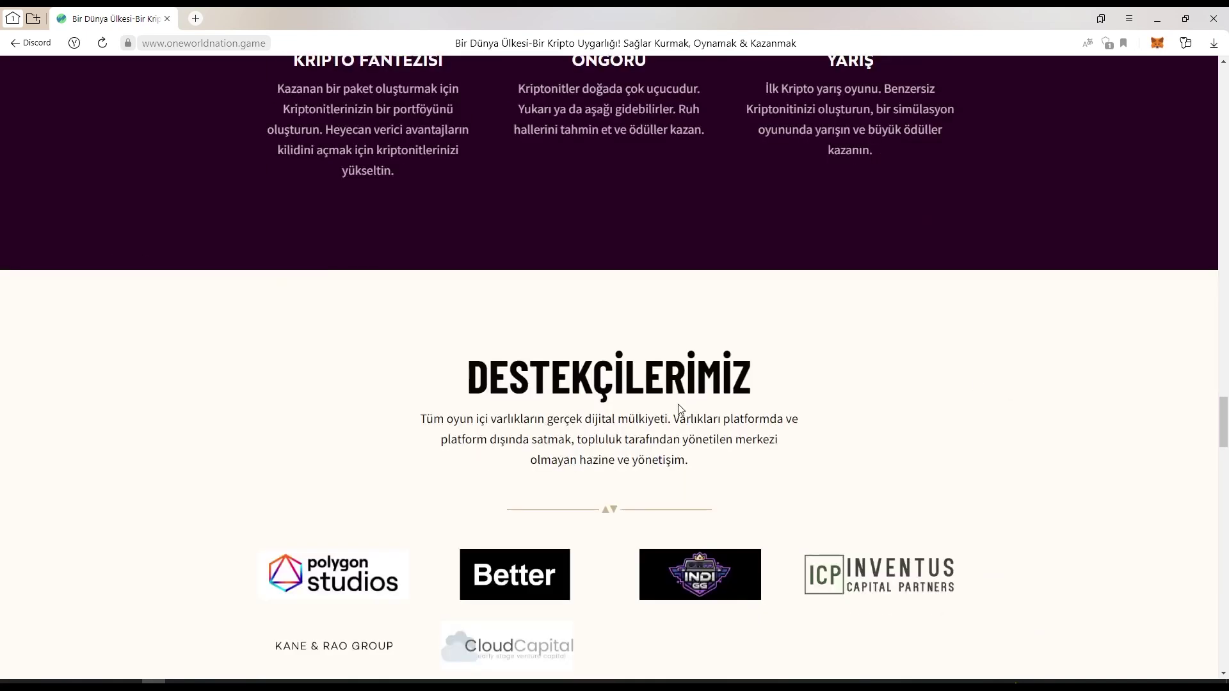
scroll(538, 359, down, 4)
scroll(179, 330, down, 3)
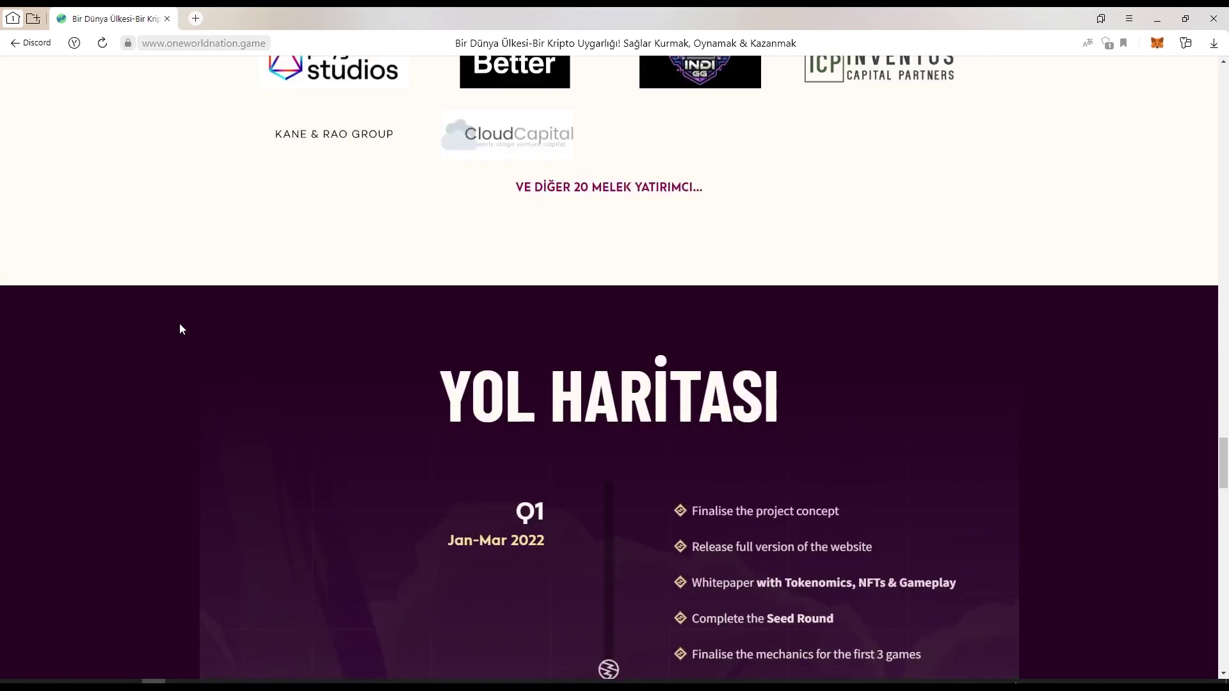
scroll(182, 318, down, 2)
scroll(178, 320, down, 2)
scroll(163, 314, up, 1)
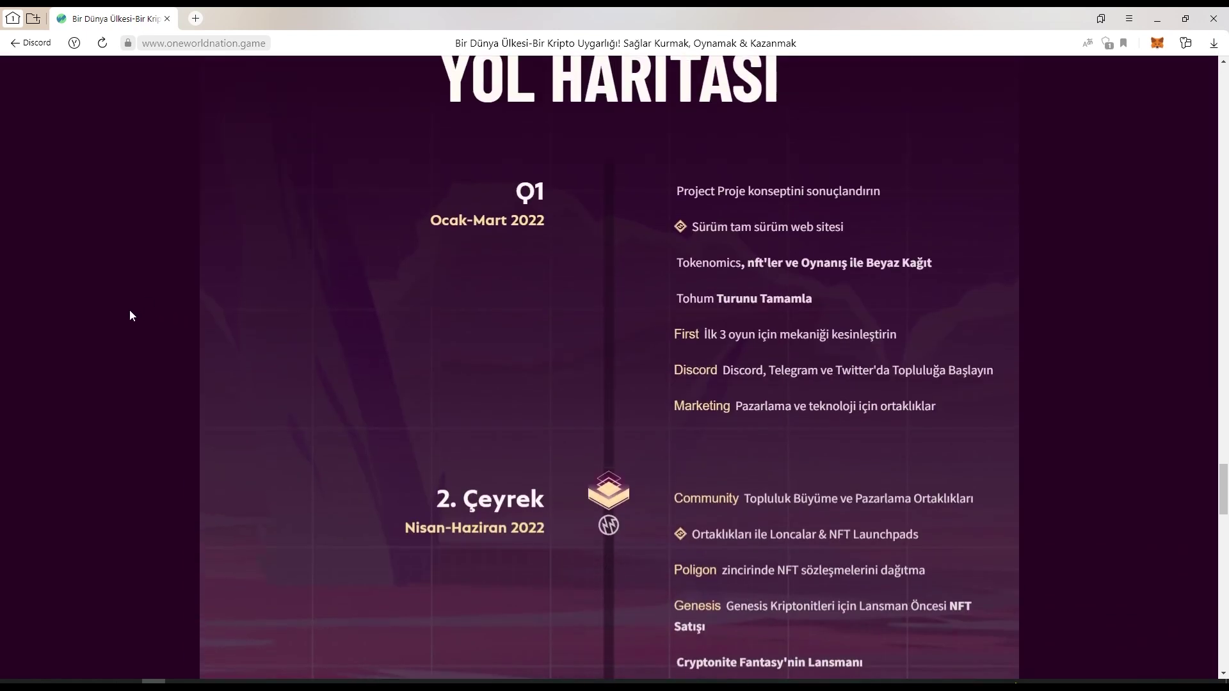
scroll(124, 307, up, 2)
scroll(124, 307, down, 3)
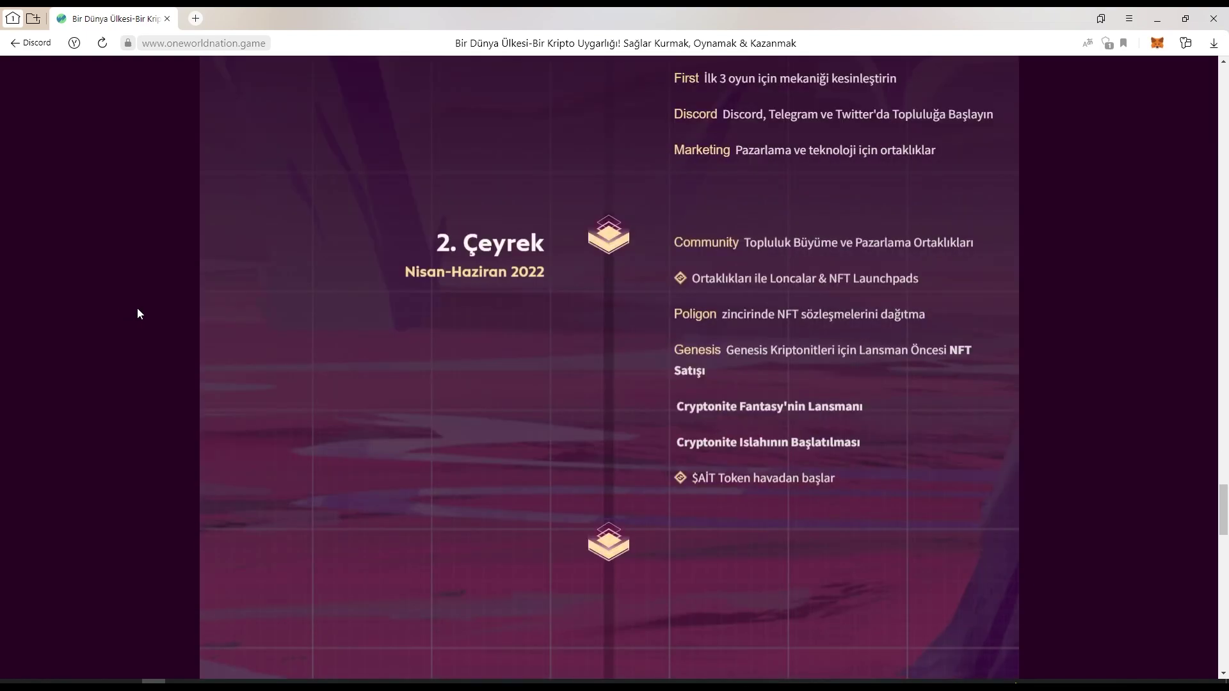
scroll(137, 308, down, 4)
scroll(140, 299, down, 4)
scroll(140, 295, up, 2)
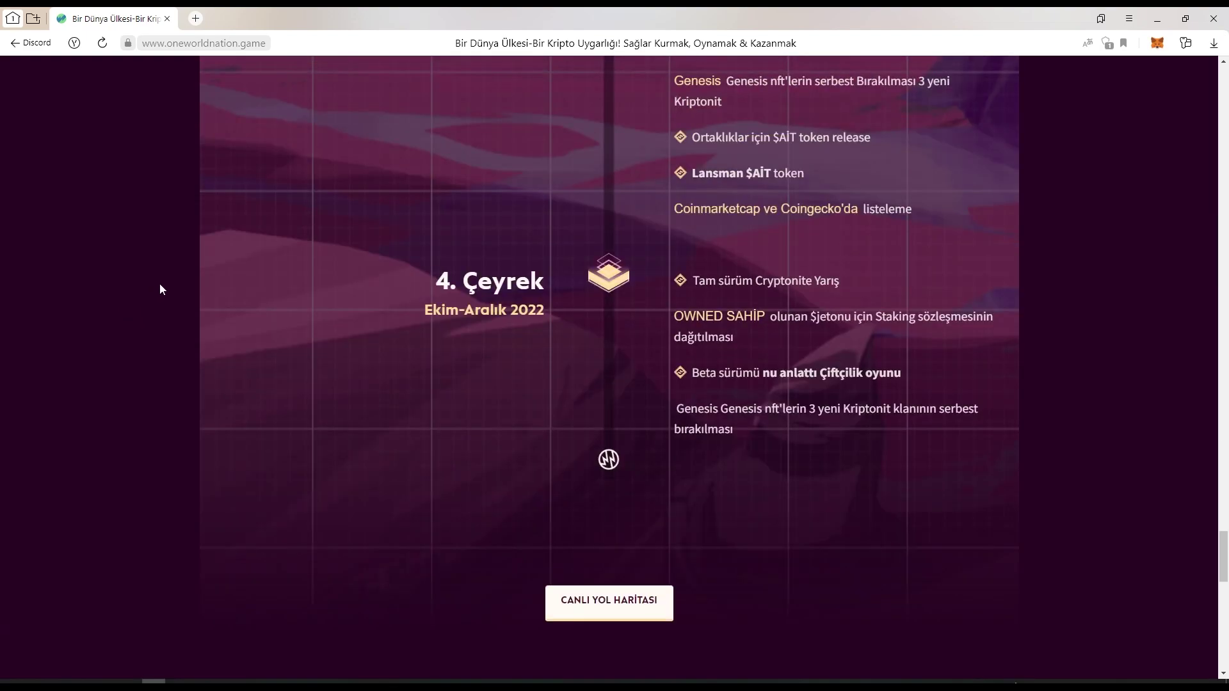
scroll(149, 308, up, 10)
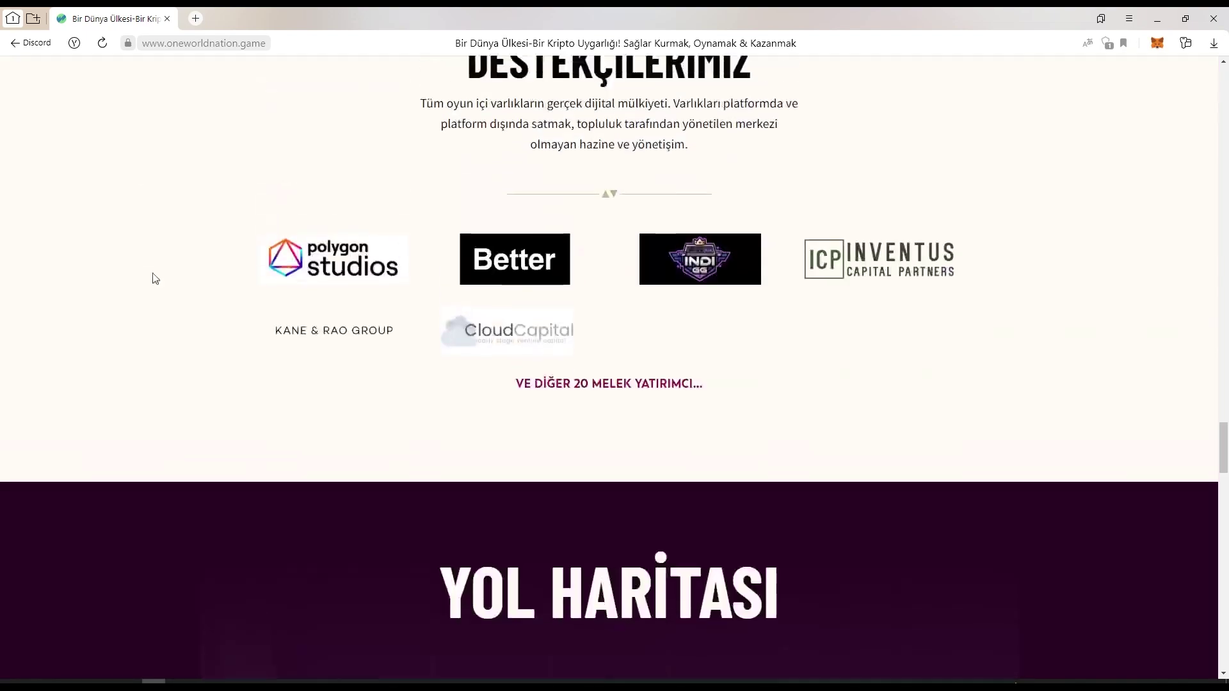
scroll(164, 272, down, 3)
scroll(173, 264, down, 1)
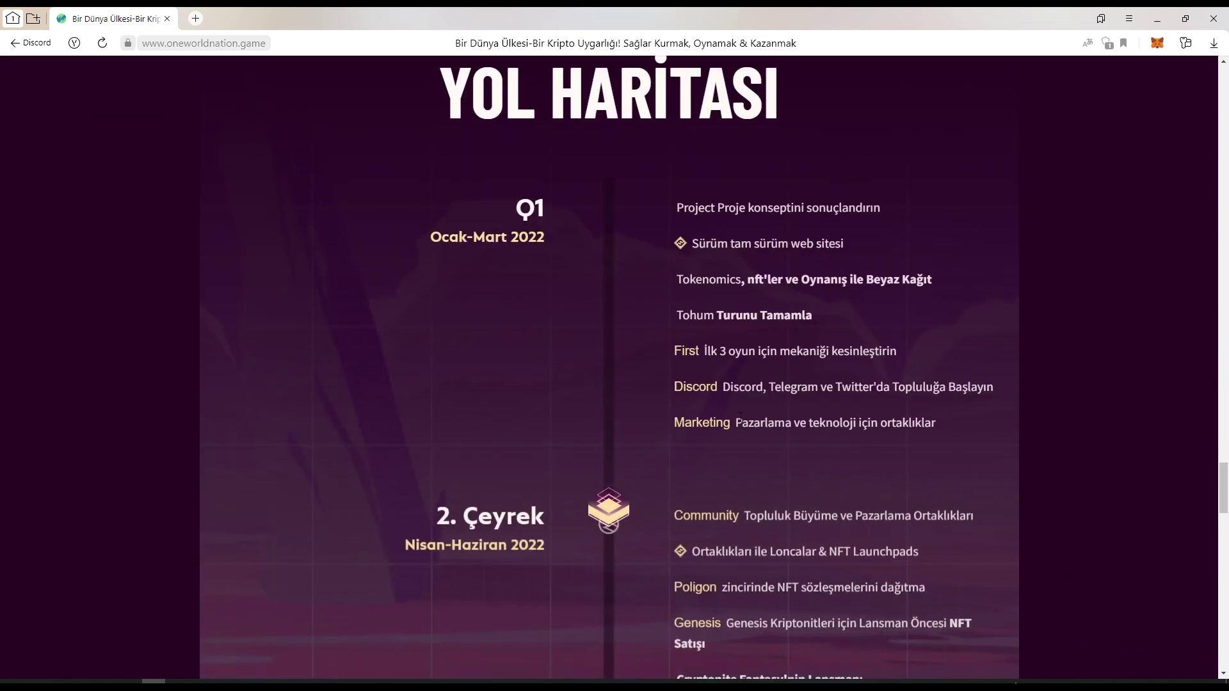
scroll(720, 470, down, 2)
scroll(719, 469, down, 1)
scroll(720, 470, up, 3)
scroll(230, 352, down, 4)
scroll(215, 352, down, 3)
scroll(203, 339, down, 5)
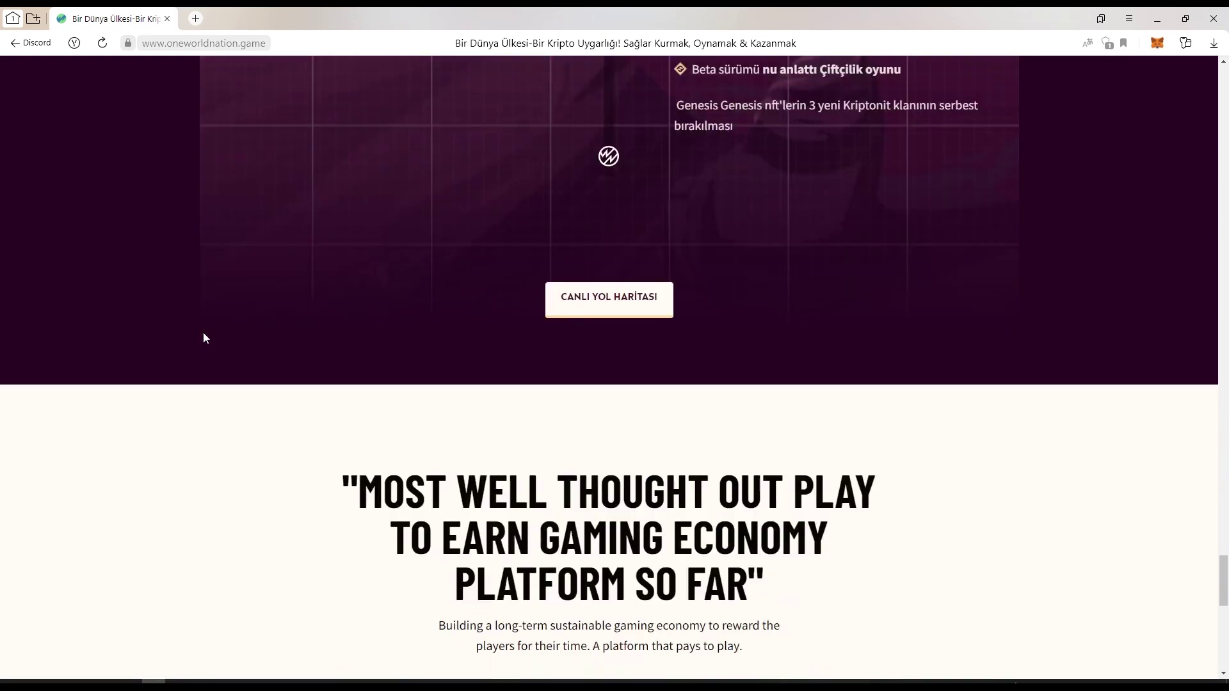
scroll(203, 338, down, 3)
scroll(198, 333, down, 1)
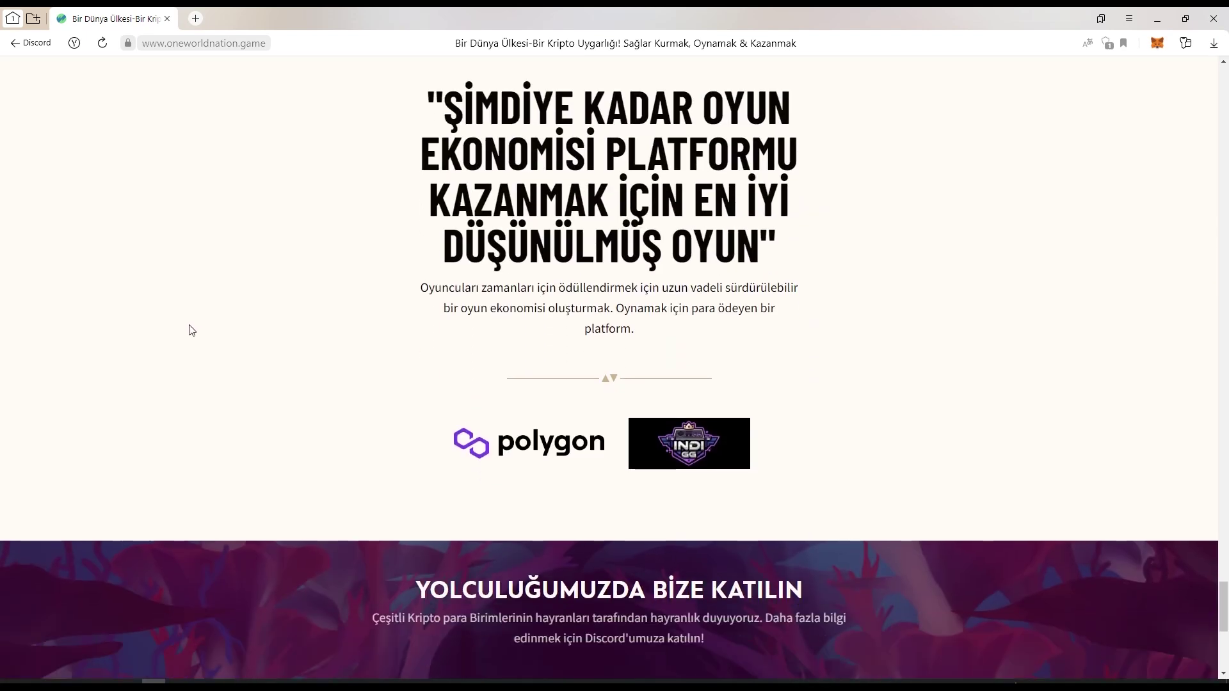
scroll(188, 324, down, 2)
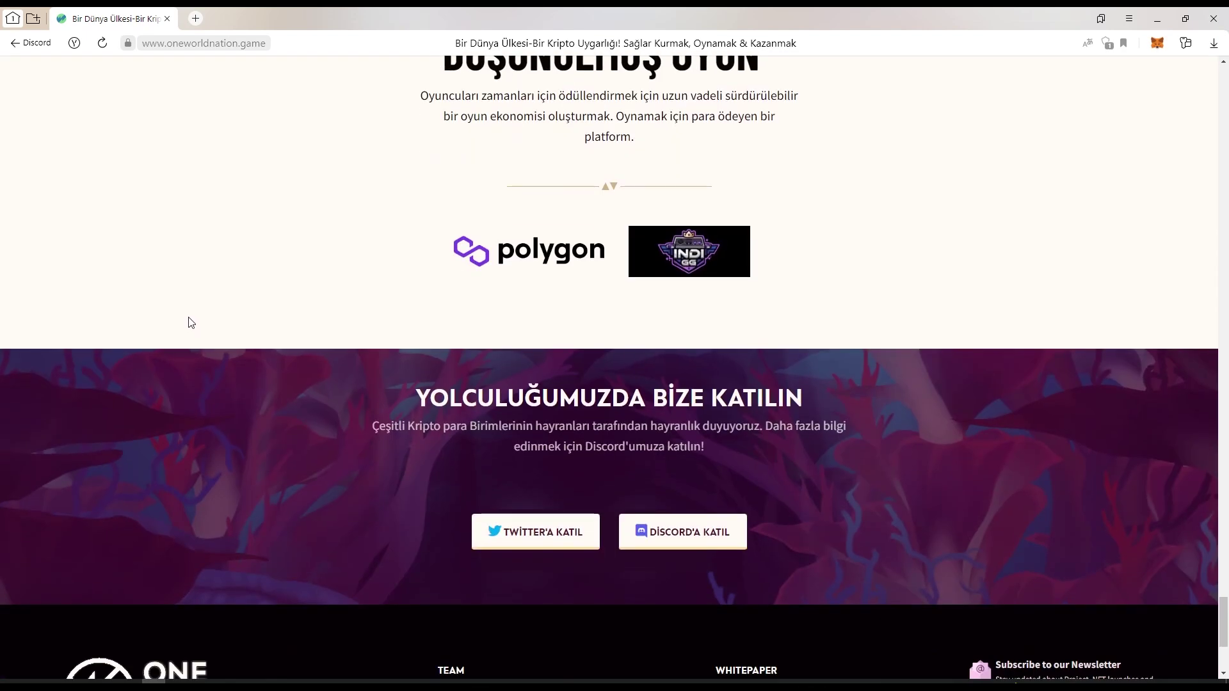
scroll(191, 324, down, 2)
scroll(190, 324, up, 2)
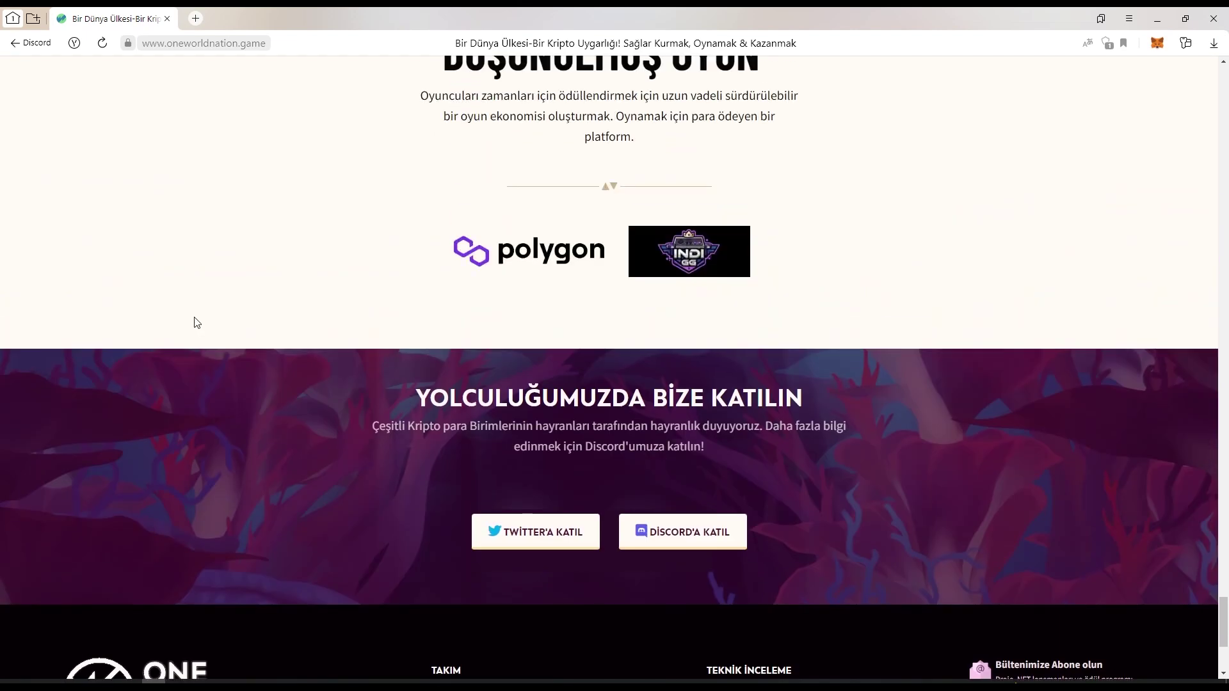
scroll(199, 321, down, 3)
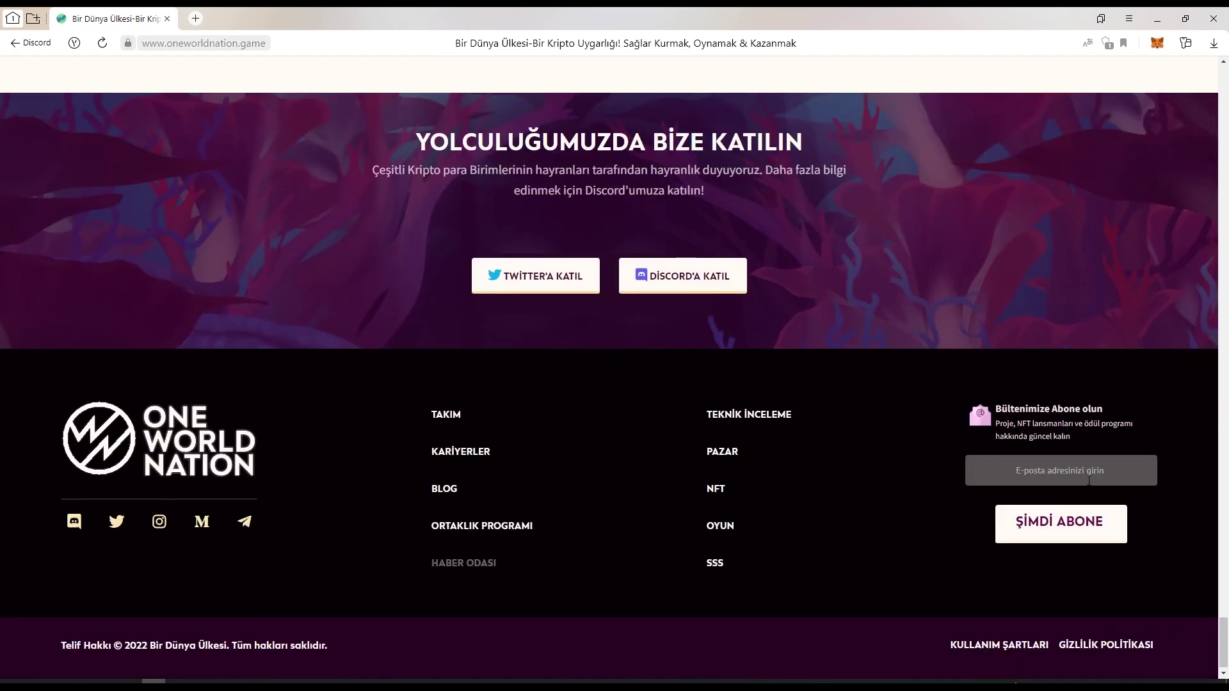
scroll(316, 577, up, 1)
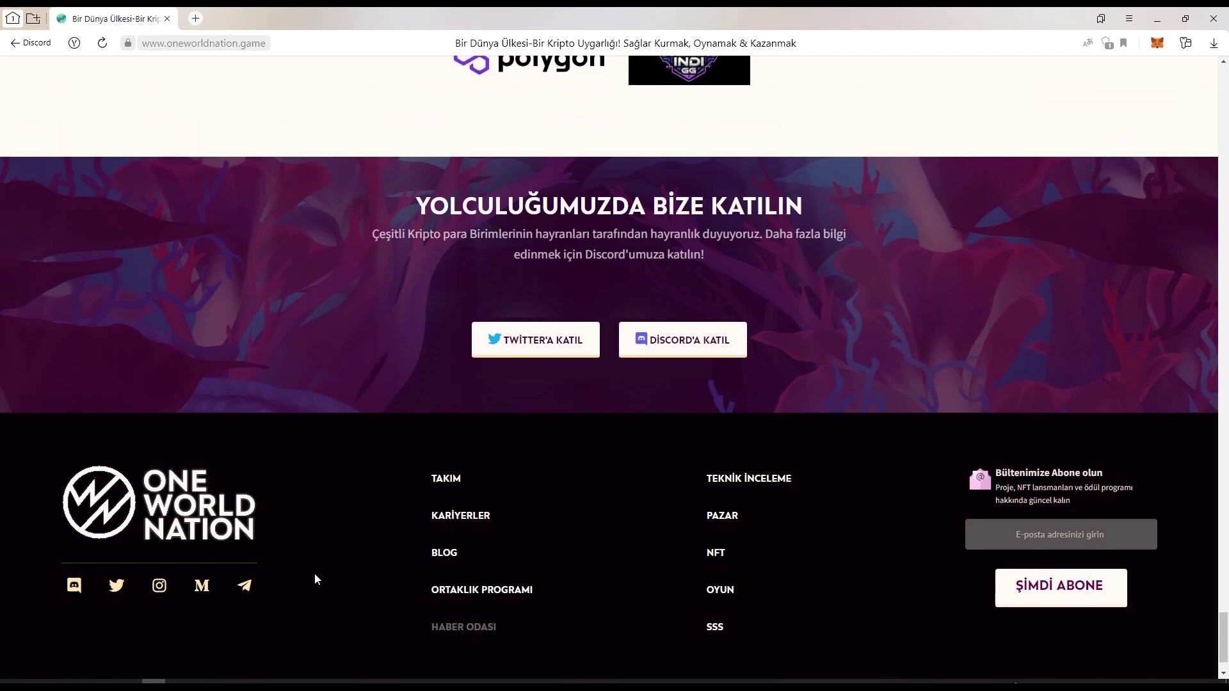
scroll(310, 566, down, 1)
Step: Return from the footer to the top SAHİP OLMAYA HOŞ GELDİNİZ banner with Home
key(Home)
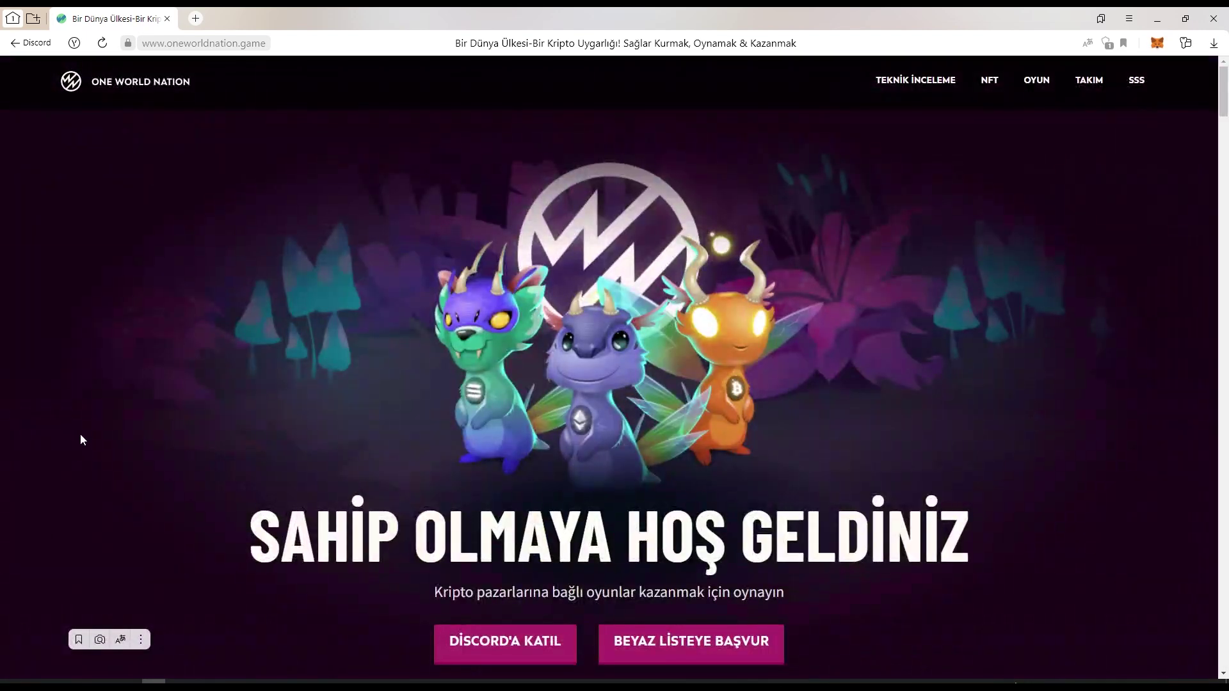